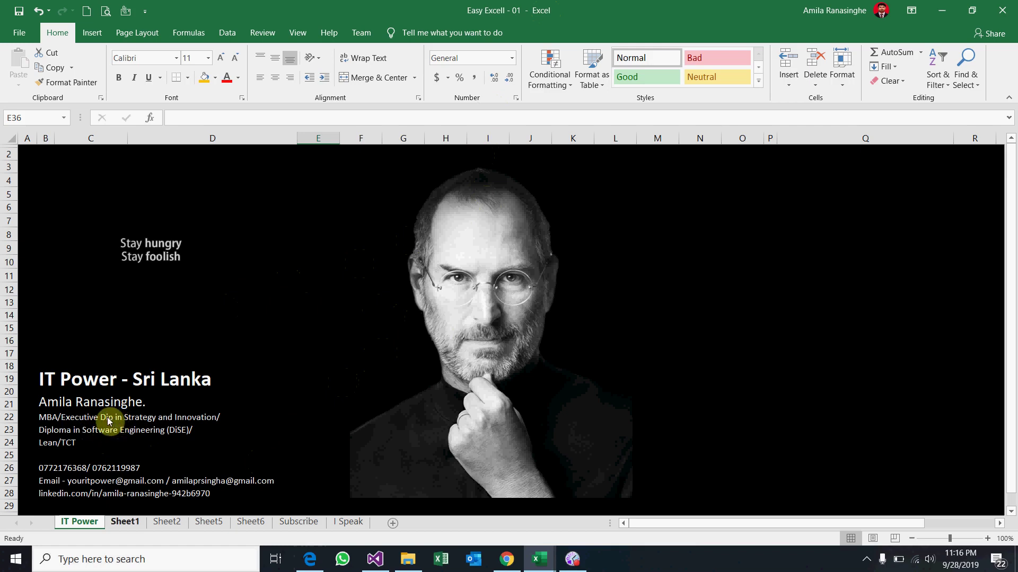
- Highlight the three basic filtering topics in C4:C6 on Sheet1, then go to Sheet2's fruit sales table
click(131, 521)
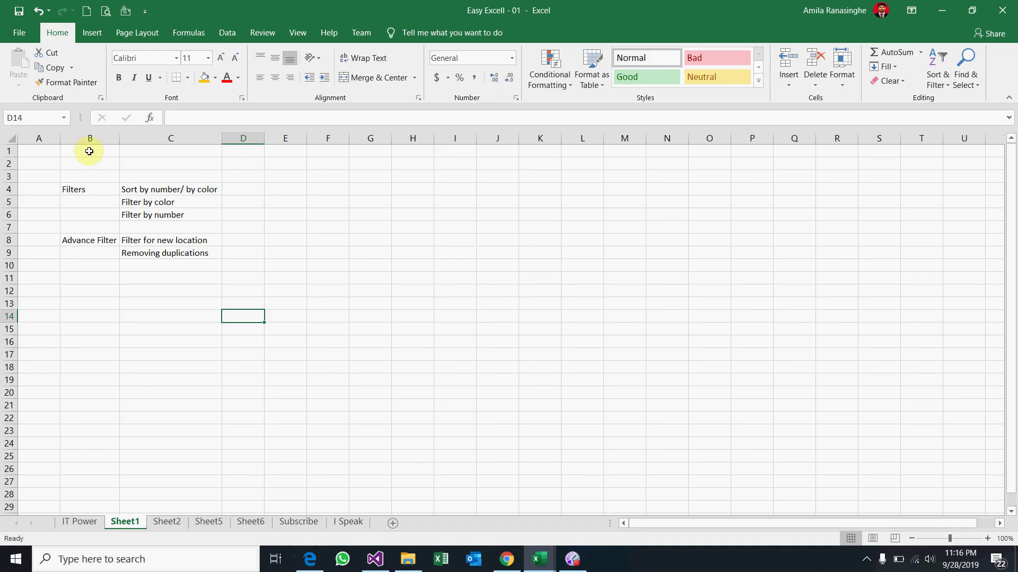
drag(143, 190, 150, 265)
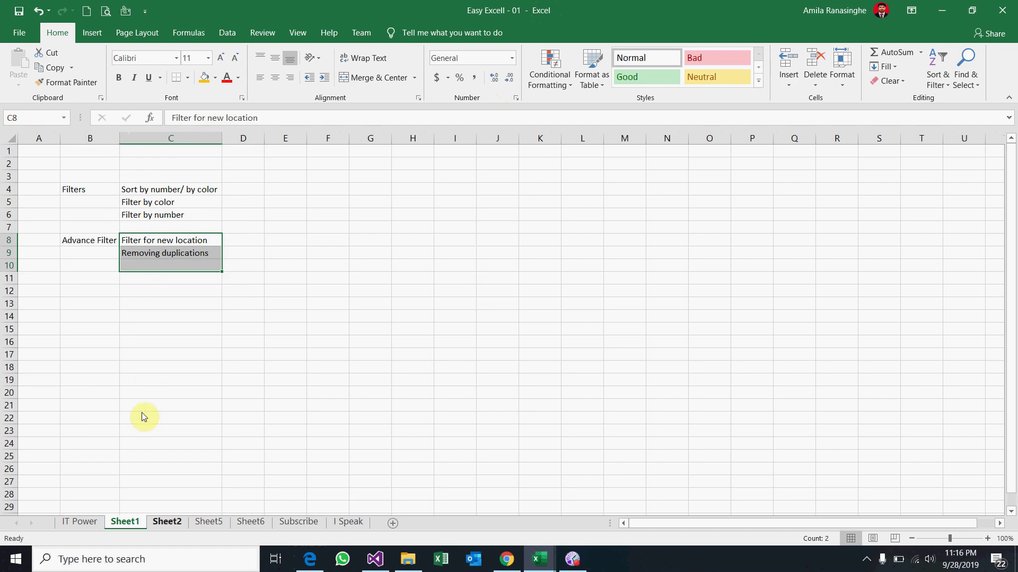
click(167, 522)
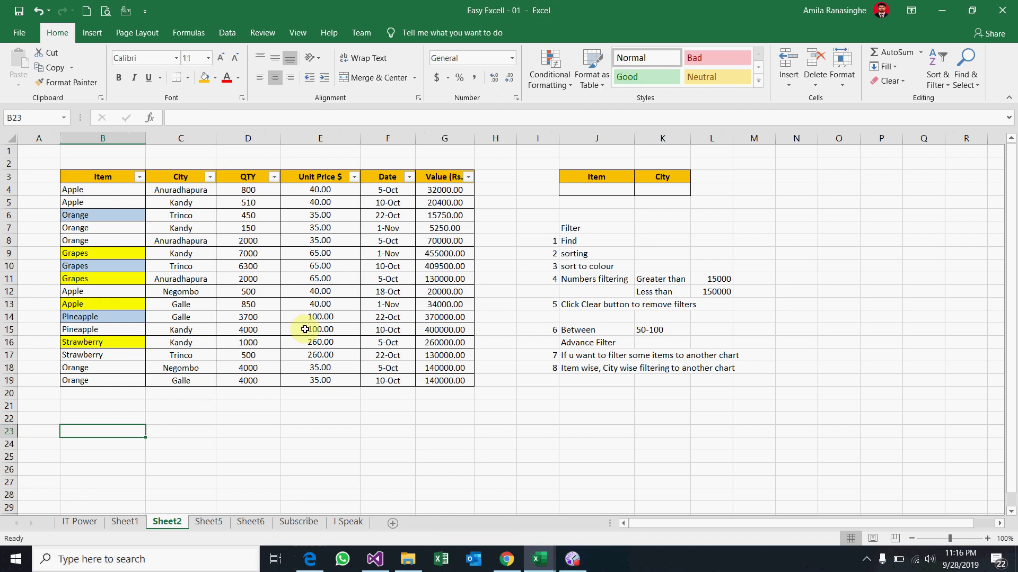
- Turn off filtering on the fruit table's header row B3:G3
drag(106, 176, 356, 137)
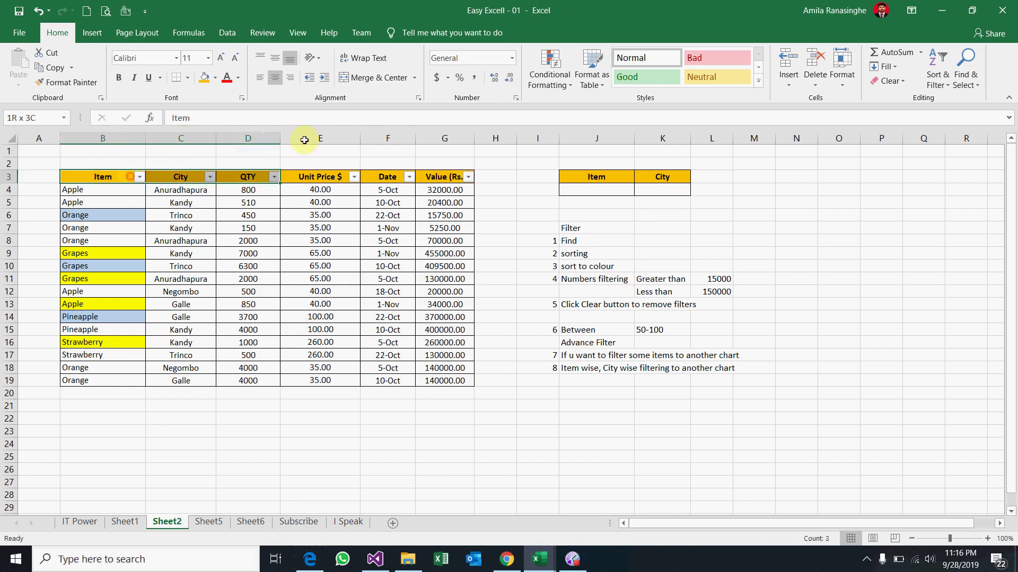
click(227, 32)
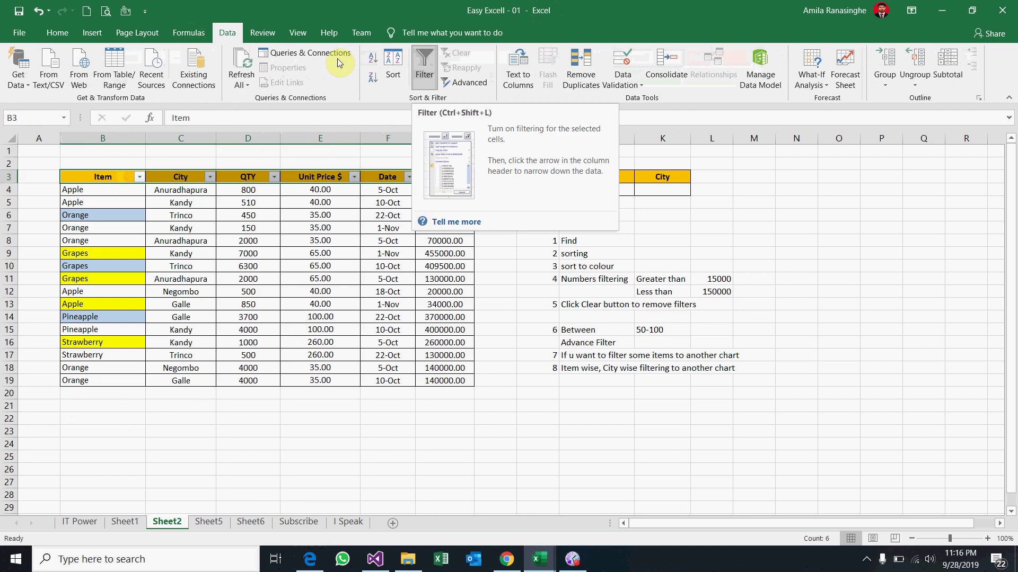
click(424, 68)
click(241, 229)
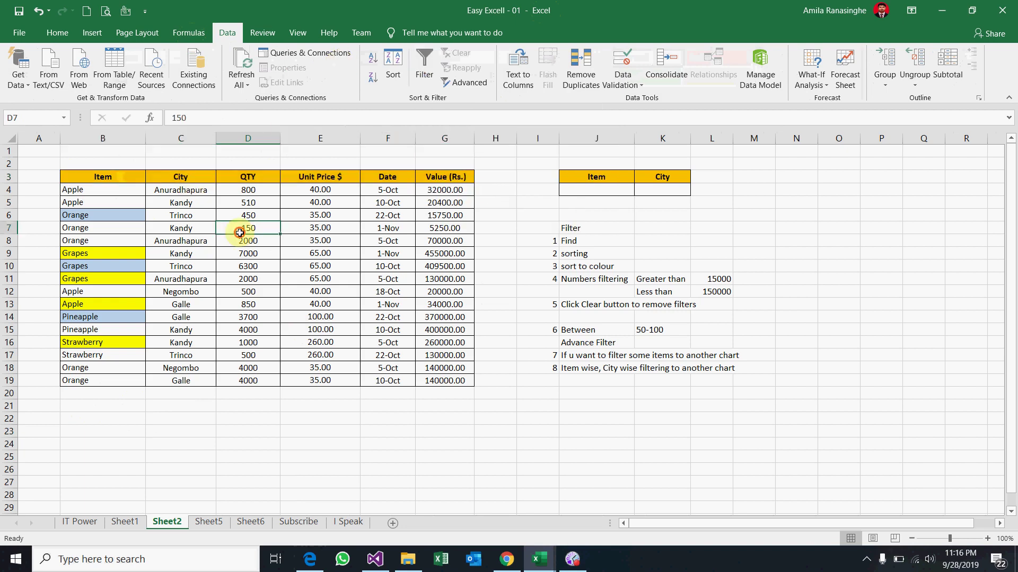
click(180, 176)
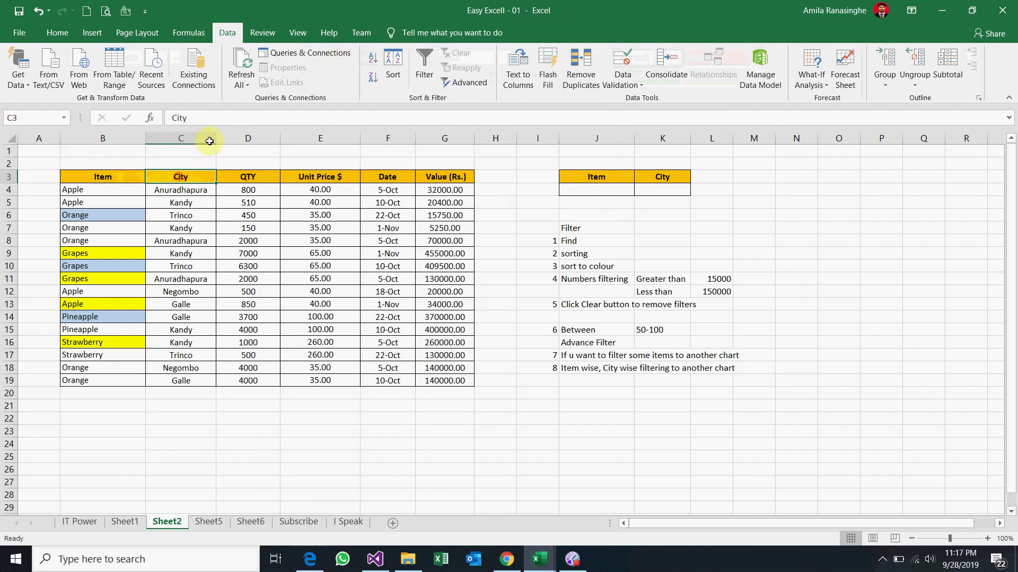
click(247, 177)
click(315, 177)
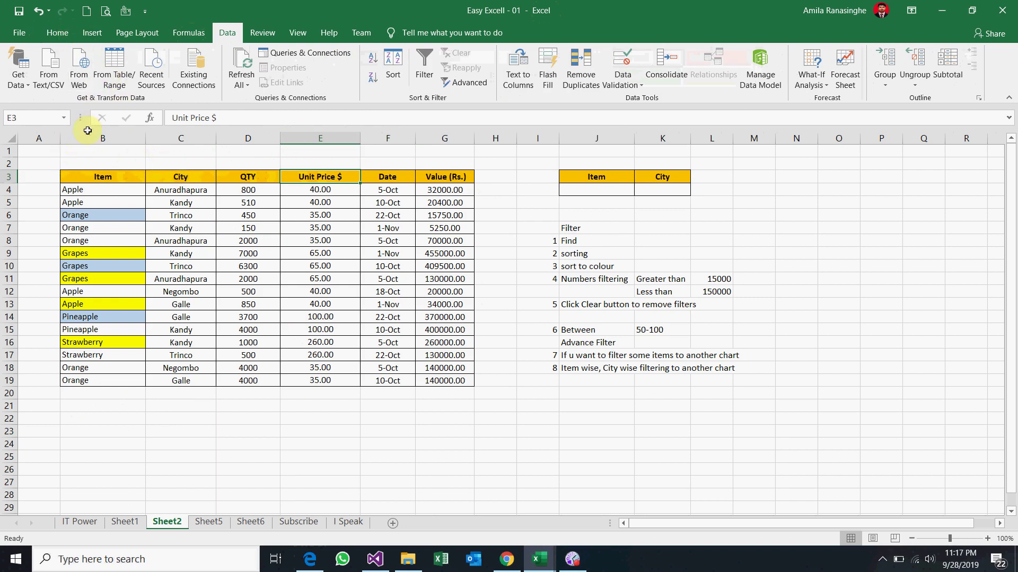
- Reapply the filter to the header row and check the Home Sort & Filter options
drag(85, 177, 445, 177)
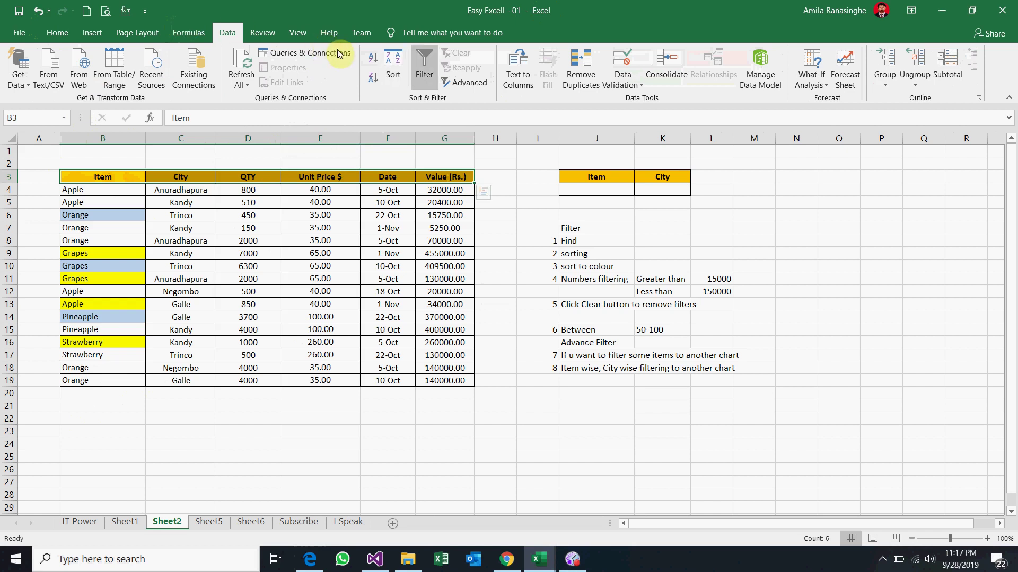
click(422, 62)
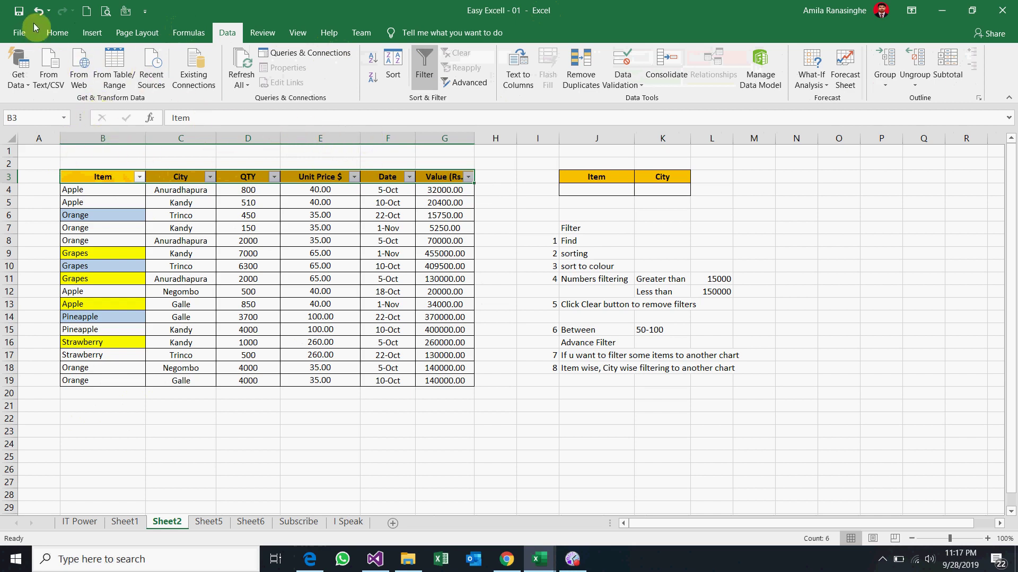
click(67, 34)
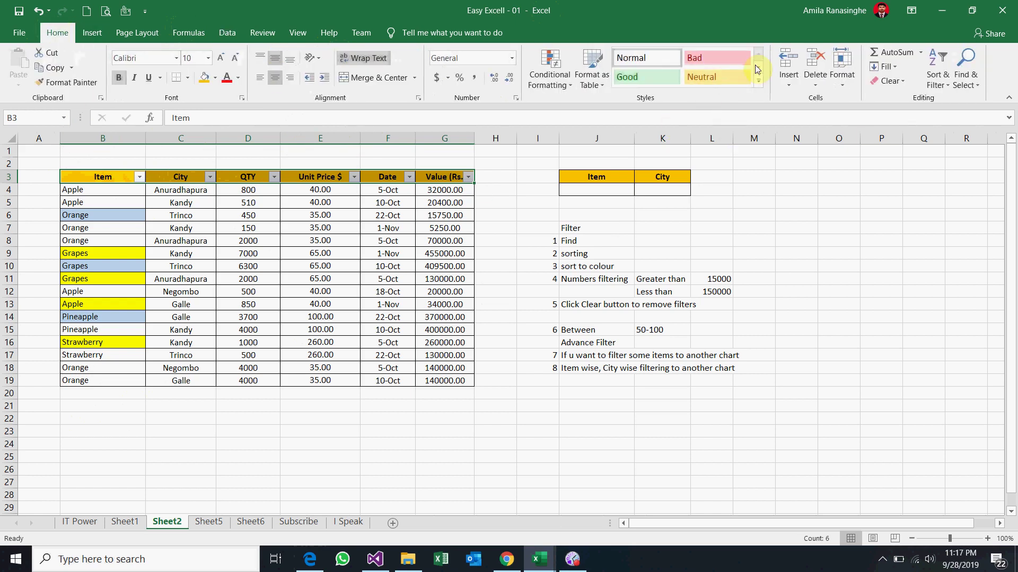
click(938, 80)
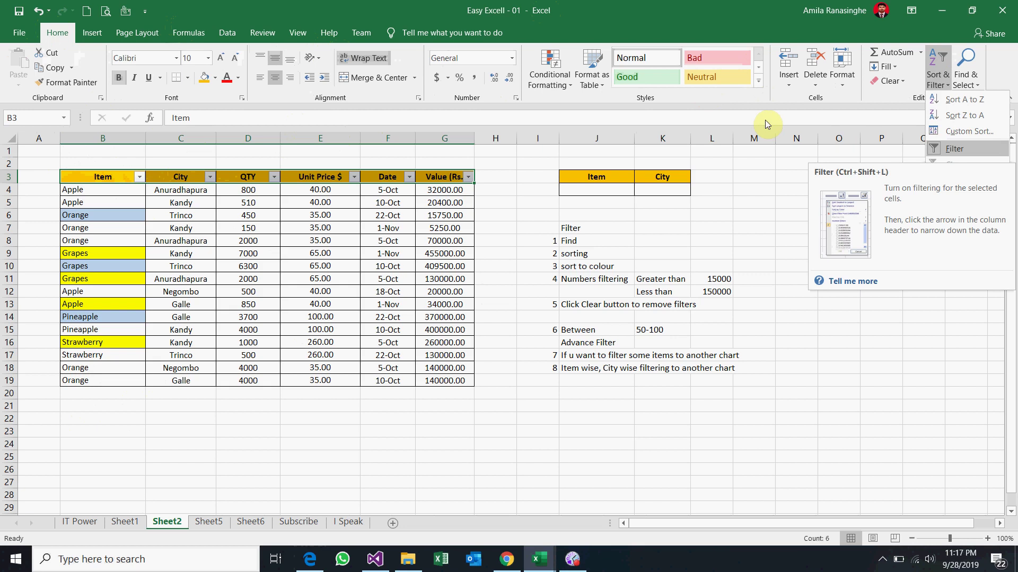
click(228, 33)
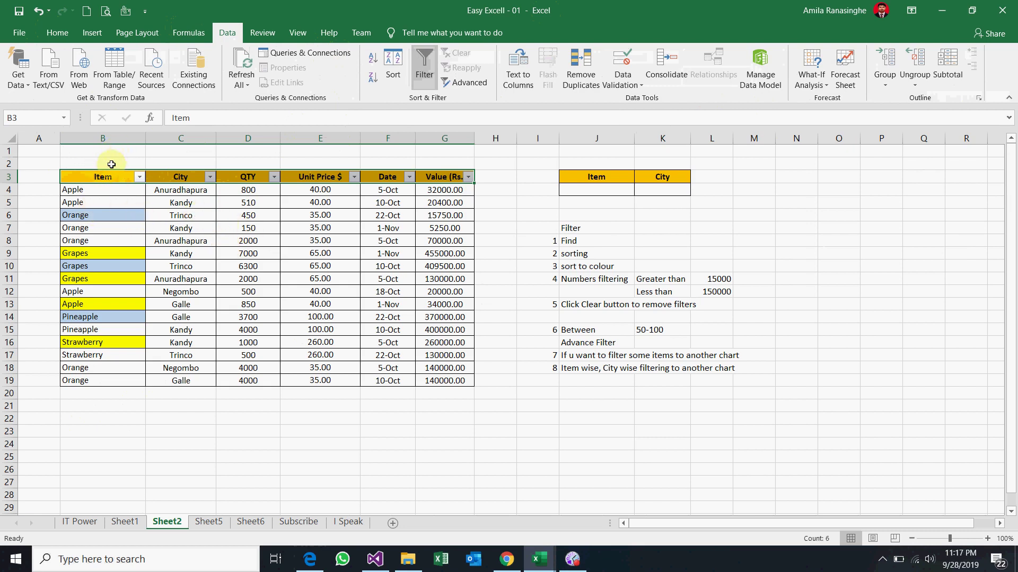
- Filter the Item column to show only Apple rows, then only Orange rows
click(138, 205)
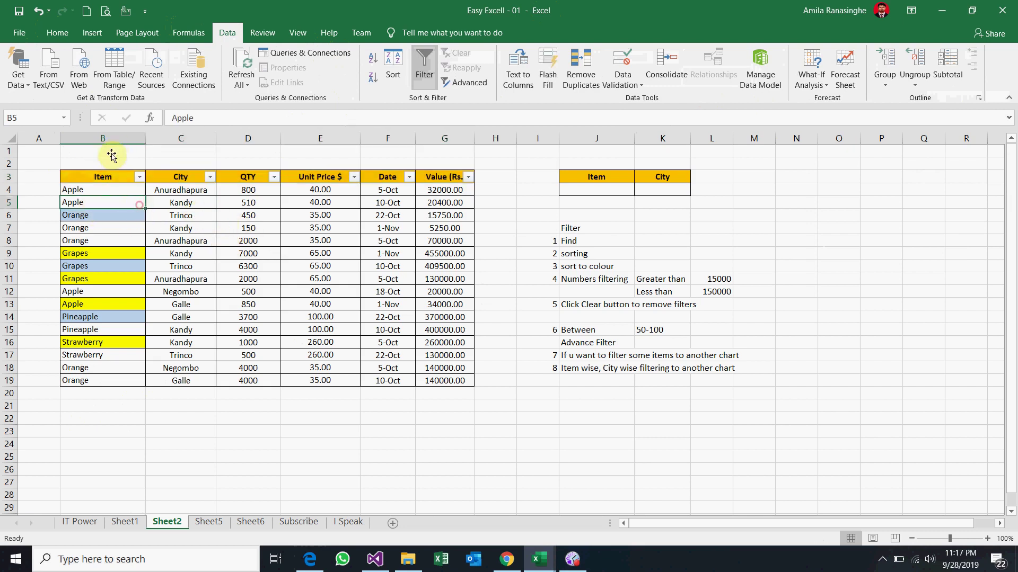
click(139, 176)
click(35, 305)
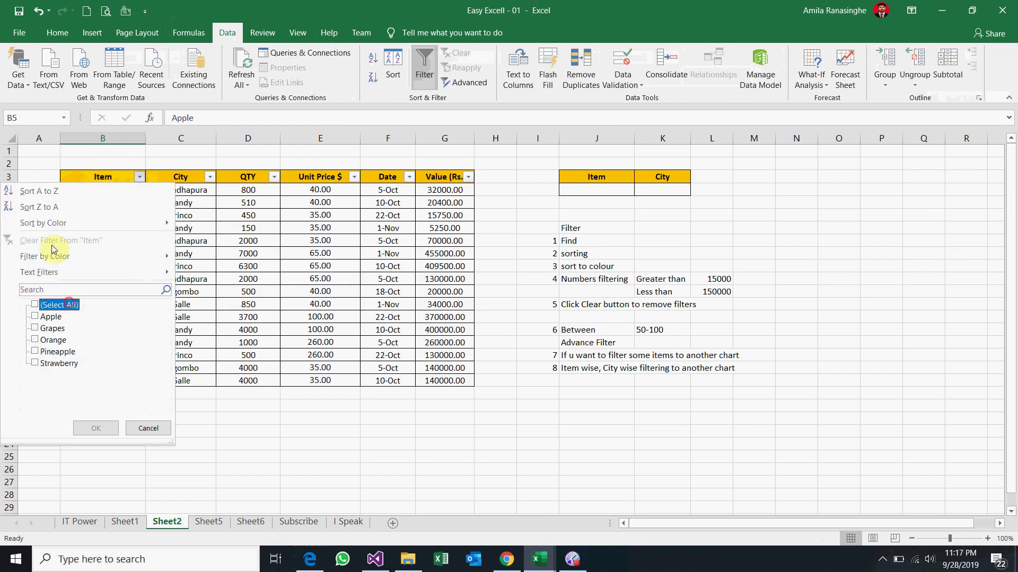
click(35, 316)
click(95, 429)
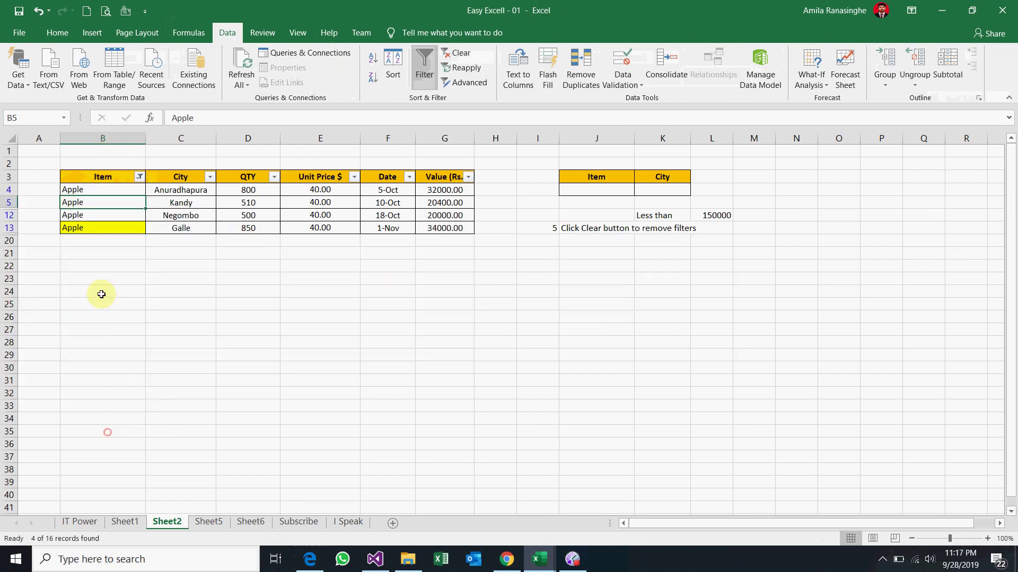
click(139, 177)
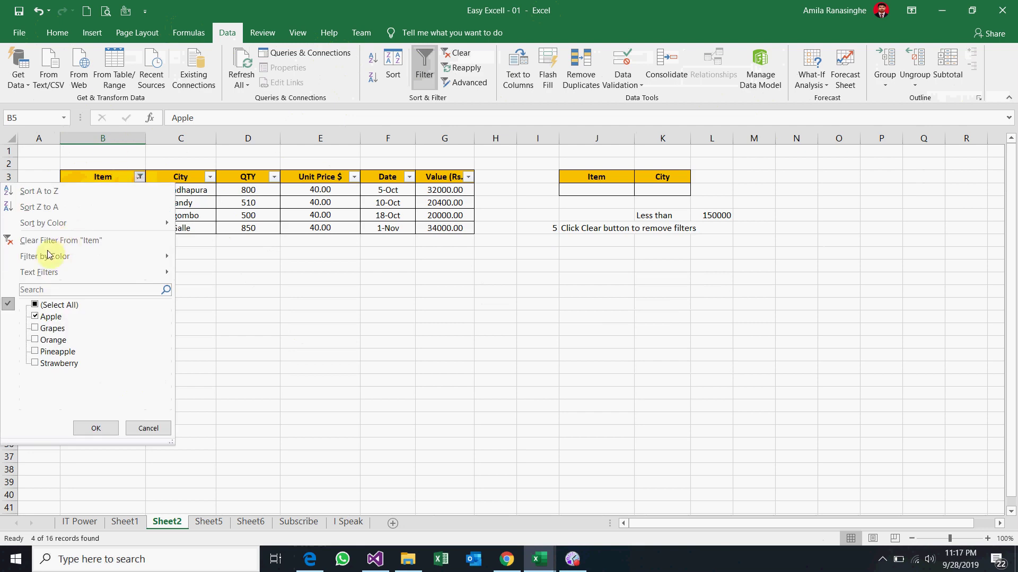
click(35, 317)
click(53, 340)
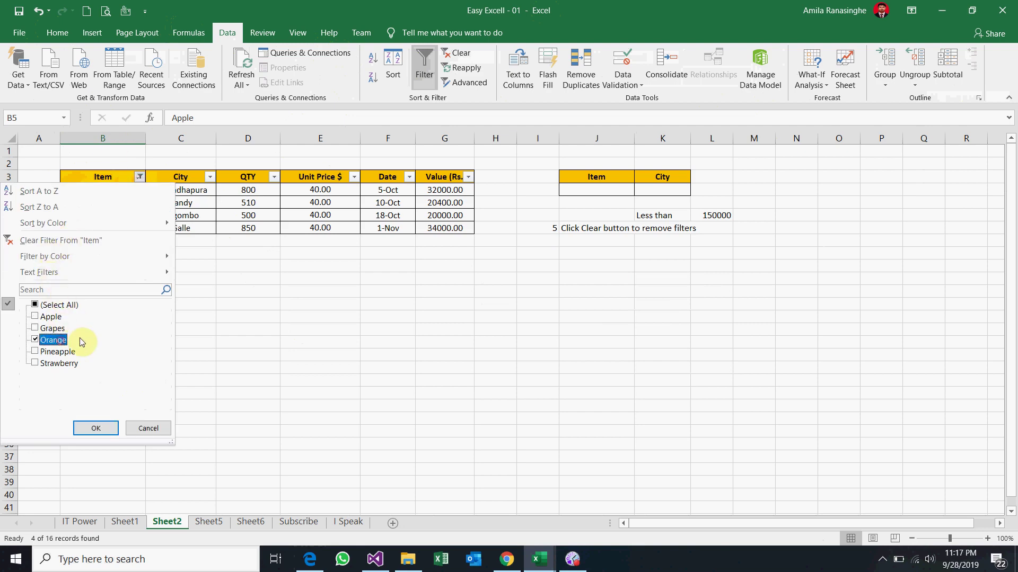
click(98, 428)
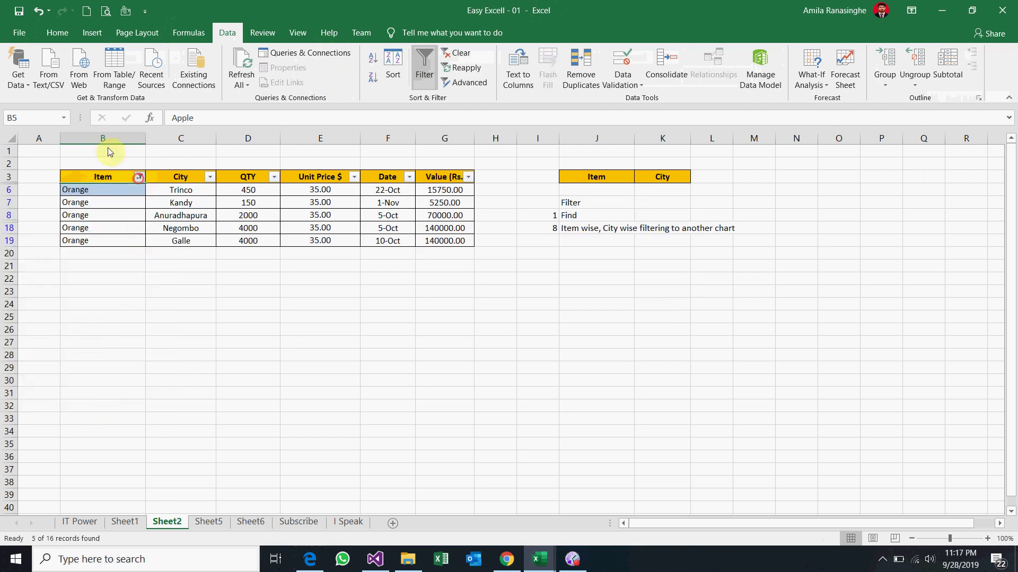
- Restore all 16 rows with Select All, then switch to the SP20 - Order Summery workbook
click(139, 177)
click(53, 304)
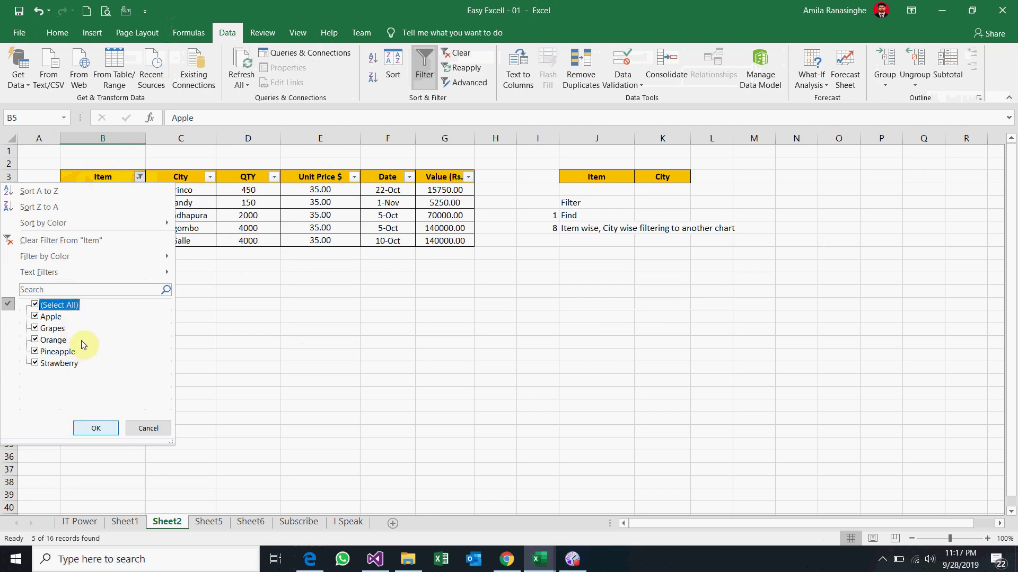
click(96, 428)
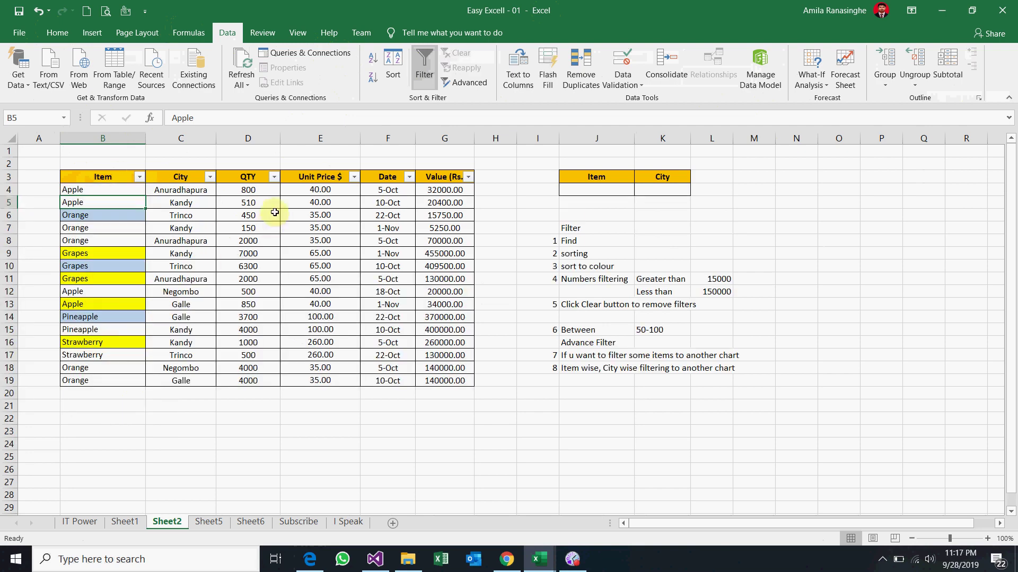
key(alt+Tab)
key(Tab)
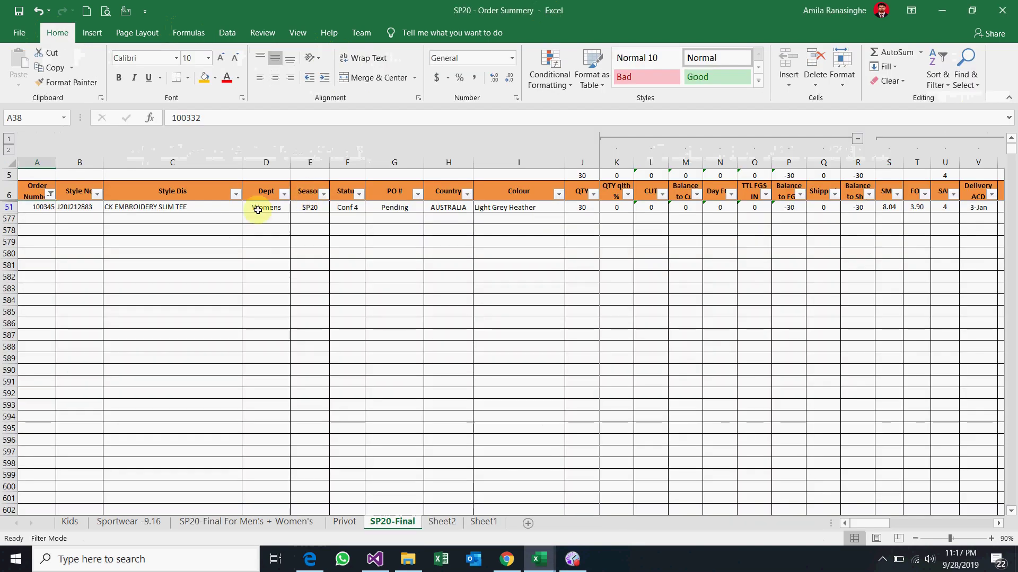
- Clear the Order Number filter in SP20 so every order row shows
click(318, 263)
click(51, 197)
click(50, 321)
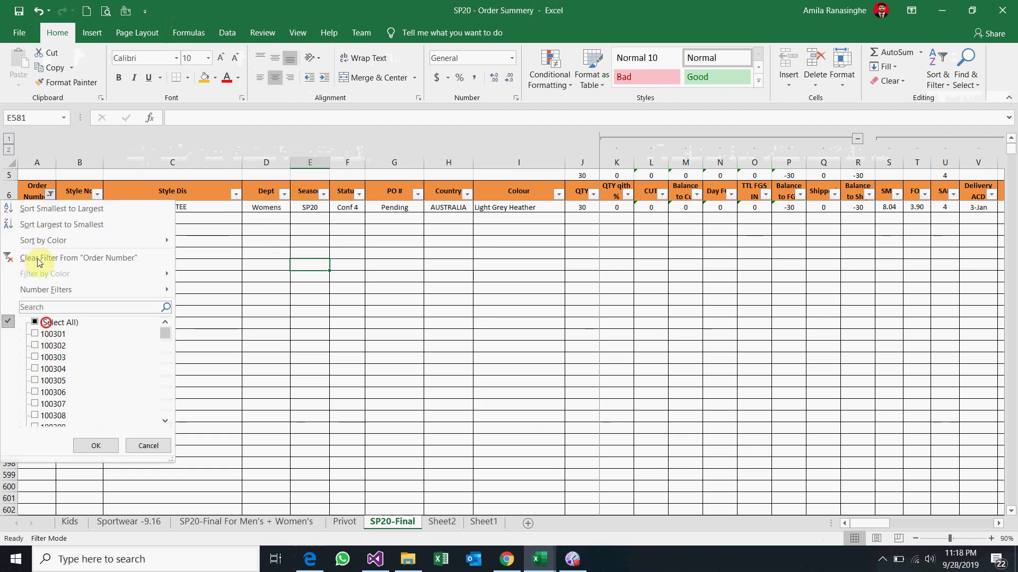
click(50, 333)
click(102, 448)
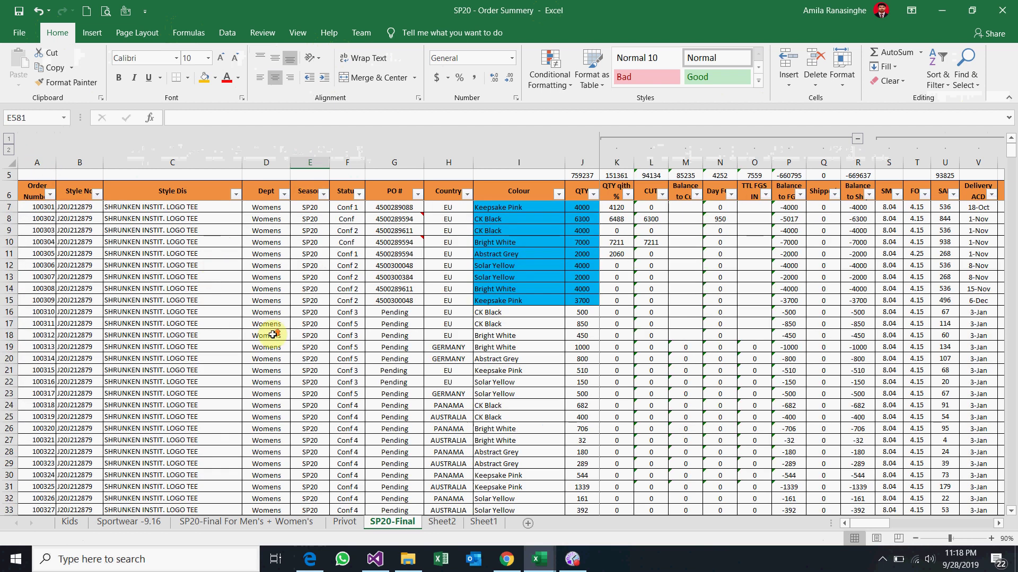
- Filter to the order found by searching '00', then return to the Easy Excell workbook
click(50, 195)
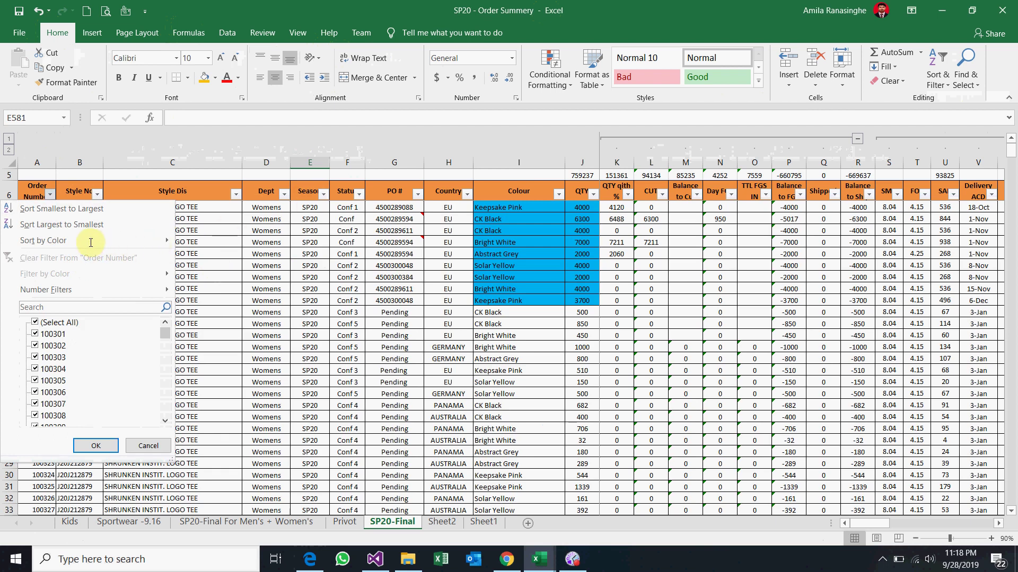
click(112, 304)
text(00345)
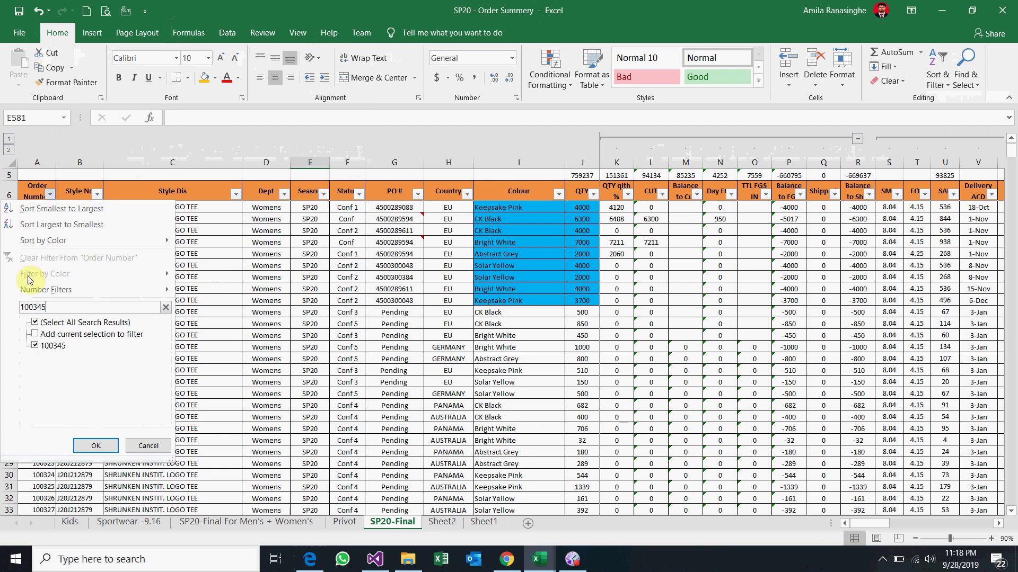
click(100, 444)
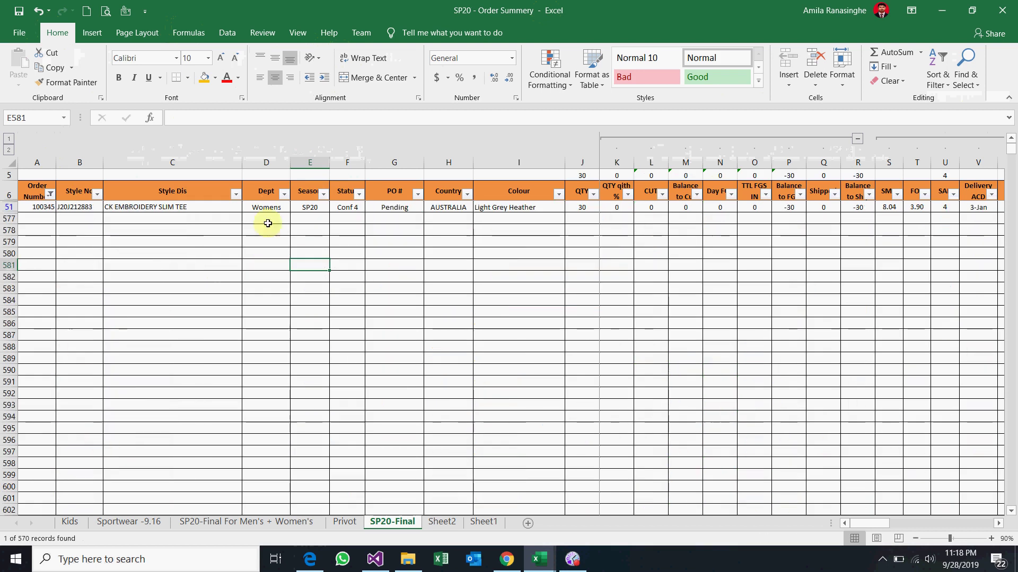
key(alt+Tab)
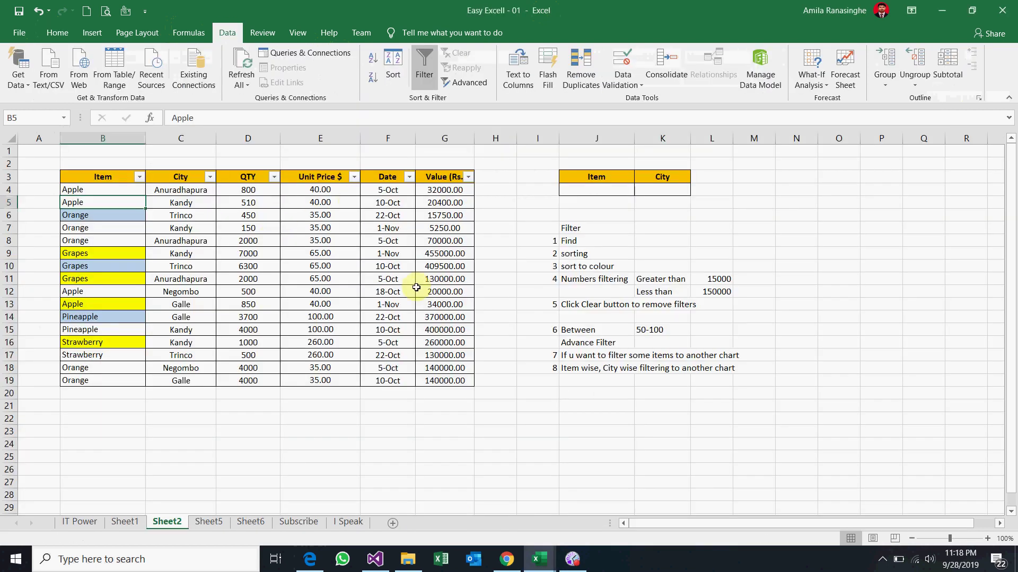
click(434, 265)
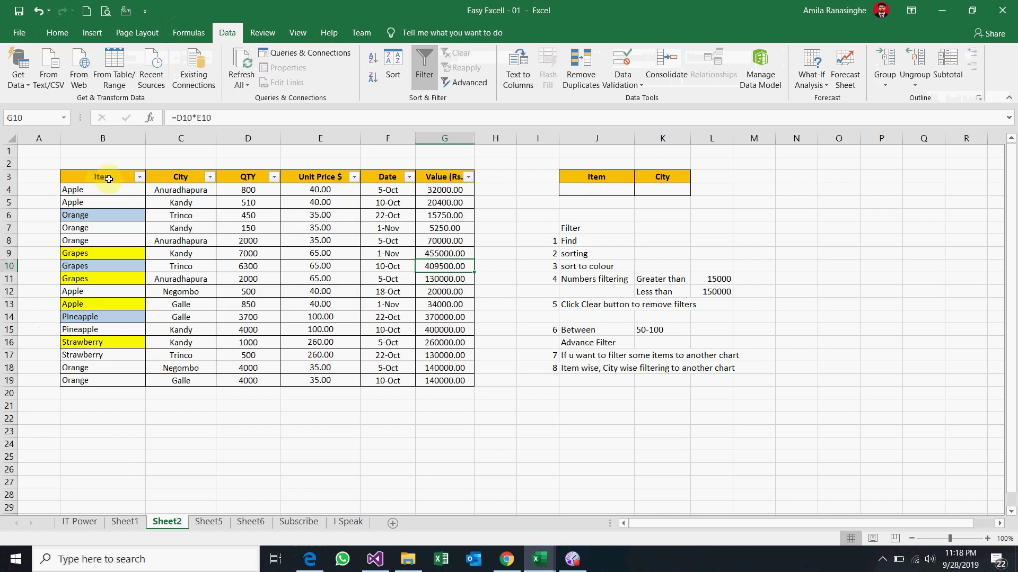
click(580, 240)
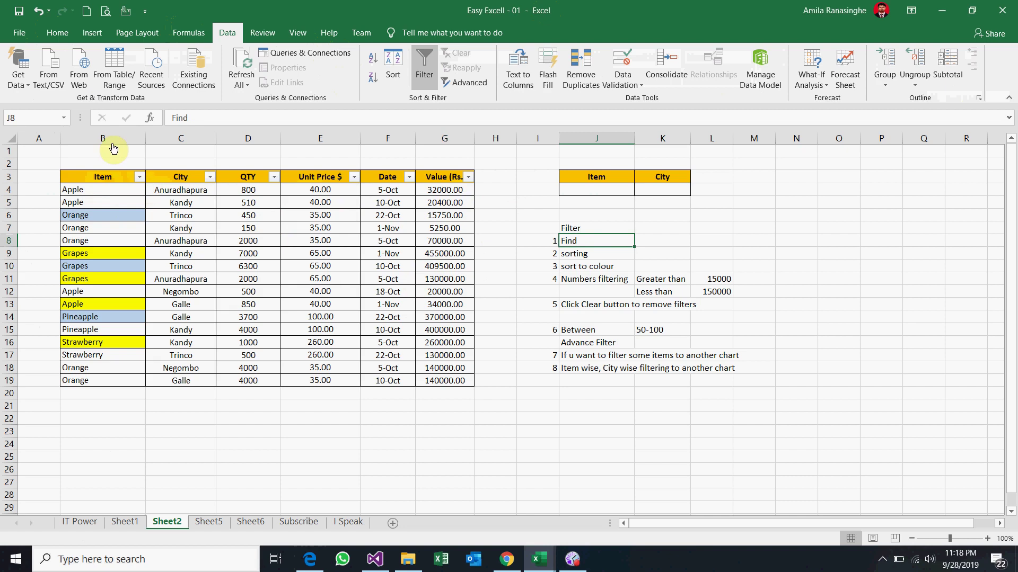
click(139, 177)
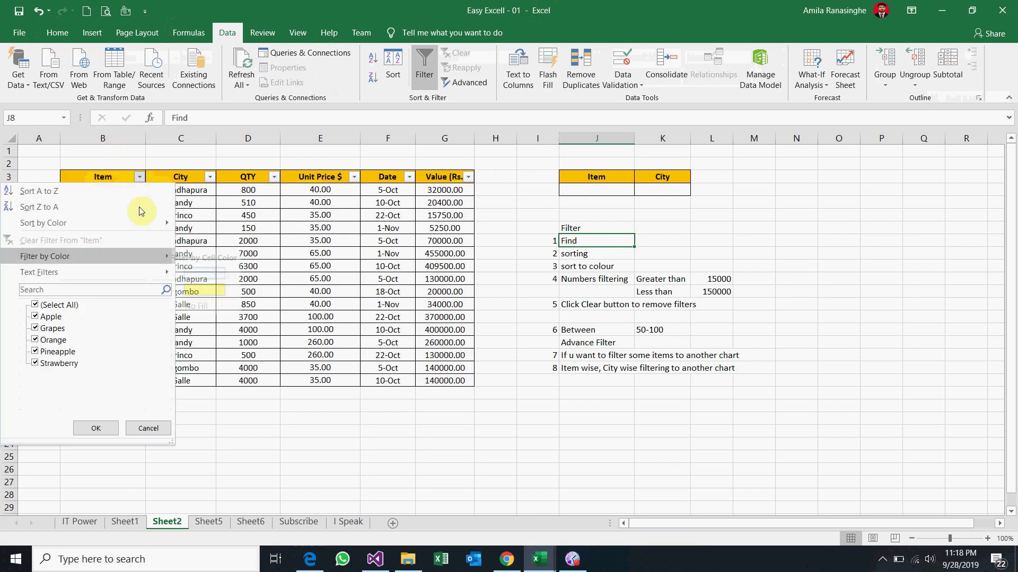
key(Up)
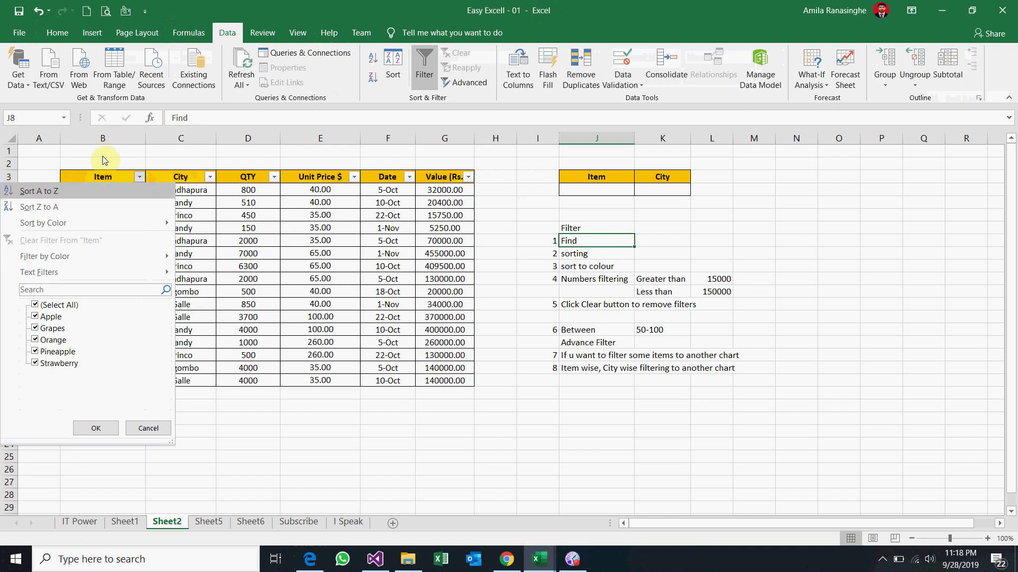
key(Escape)
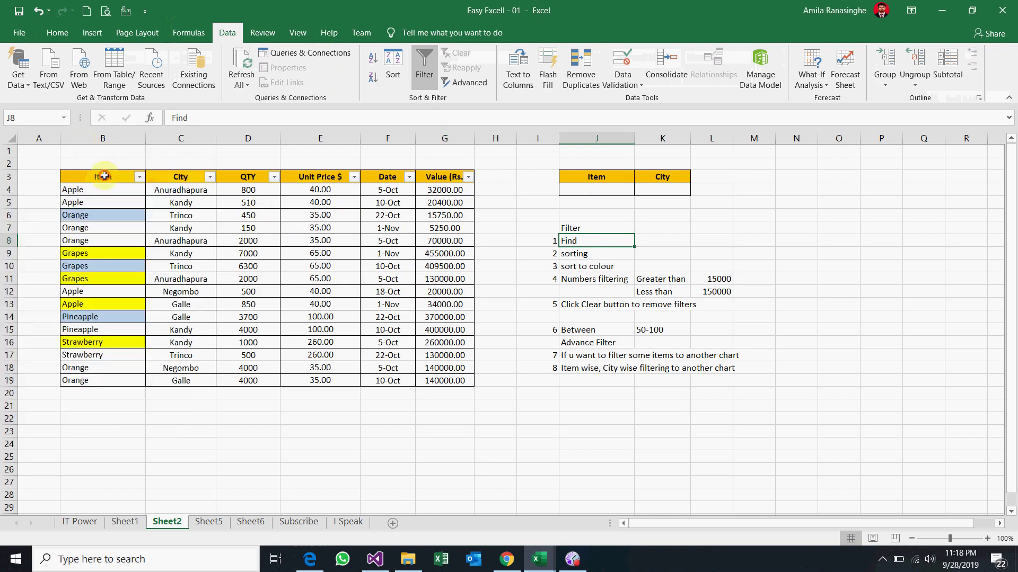
drag(105, 176, 456, 176)
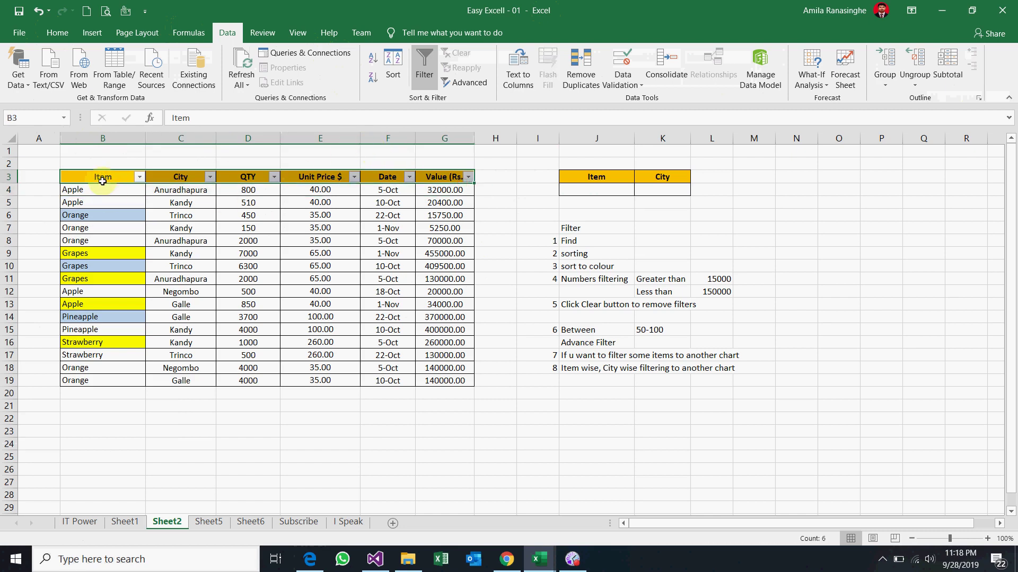
click(141, 202)
click(139, 177)
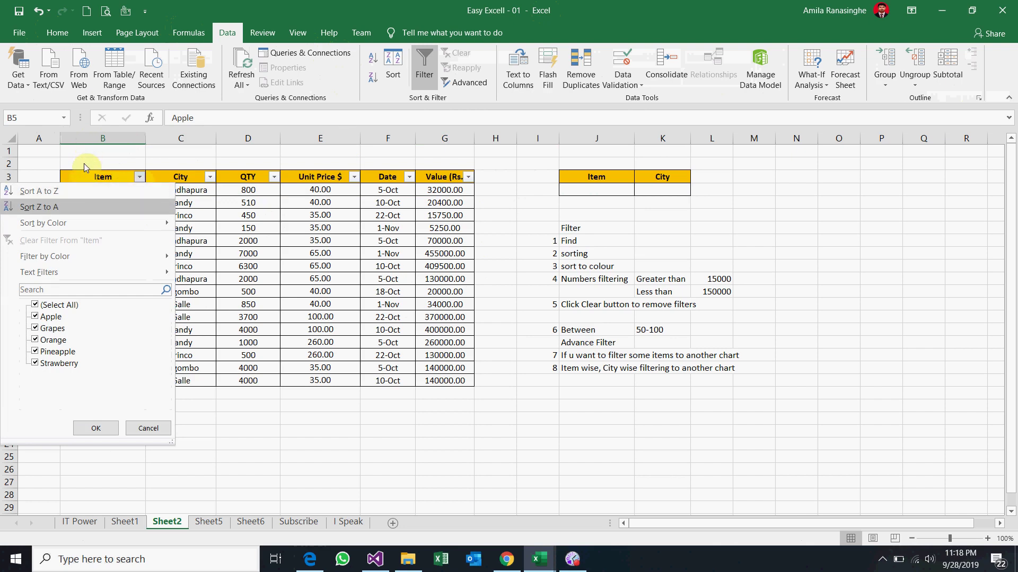
click(160, 174)
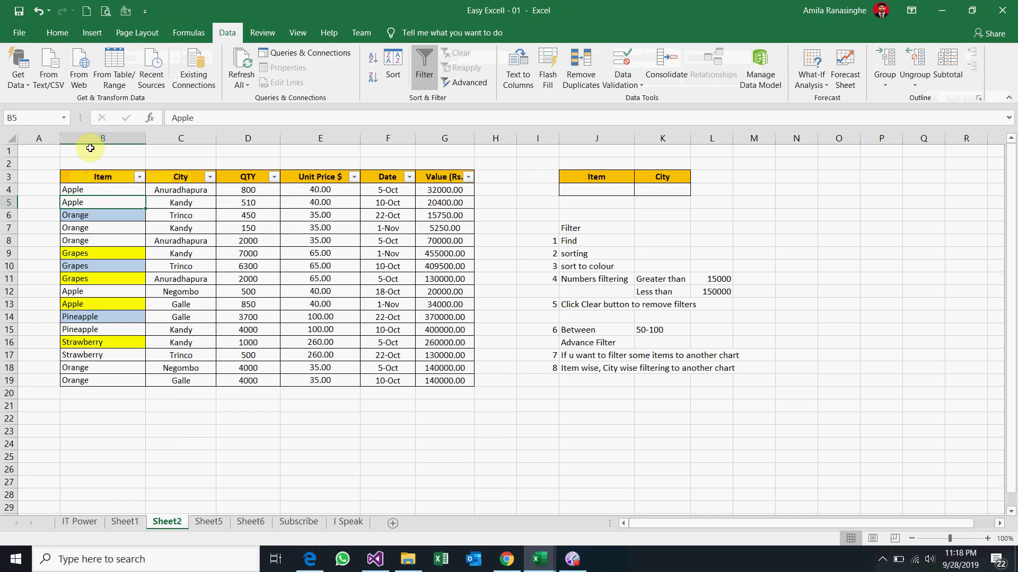
drag(85, 190, 96, 375)
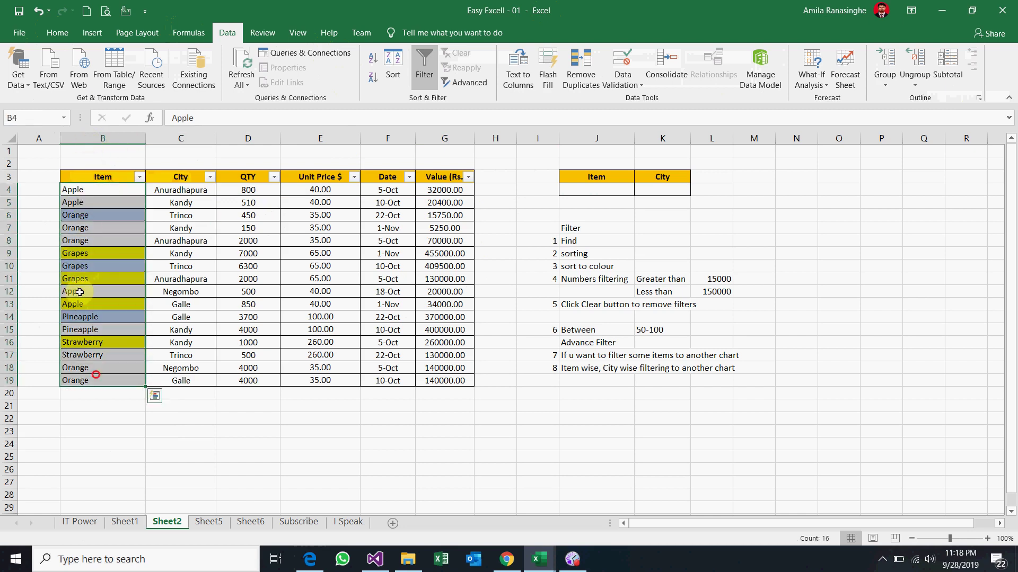
key(alt+Down)
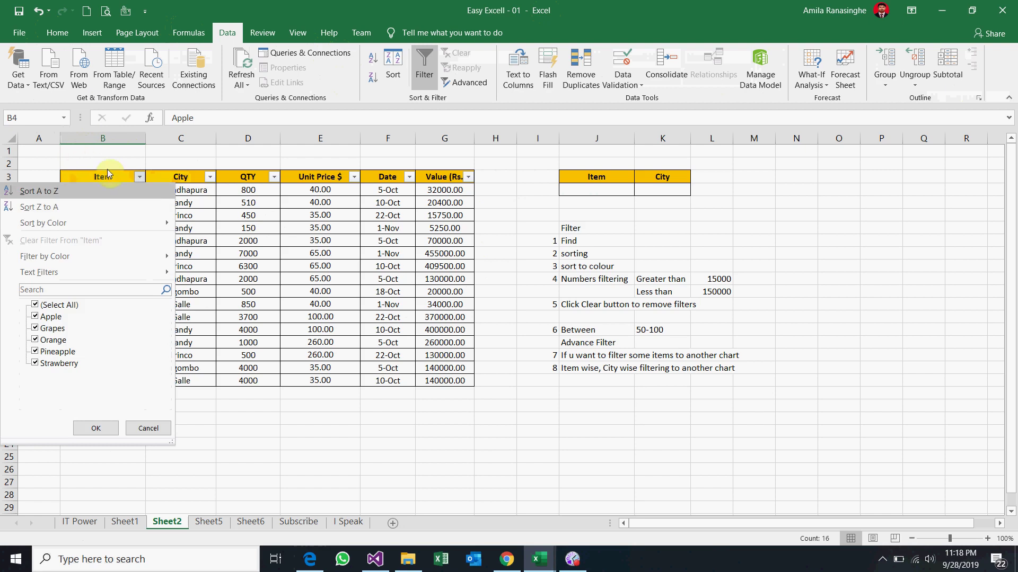
click(241, 231)
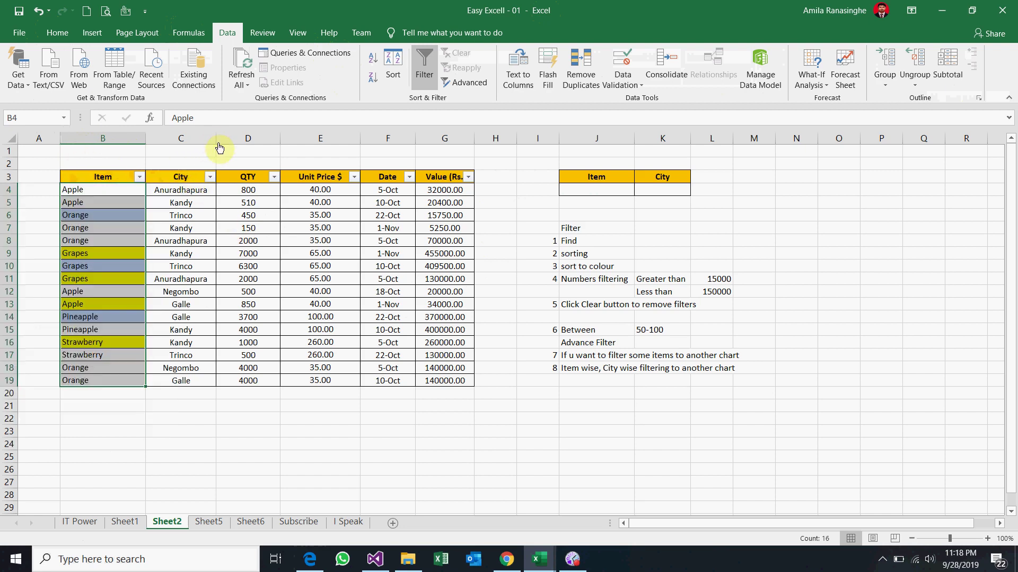
click(273, 177)
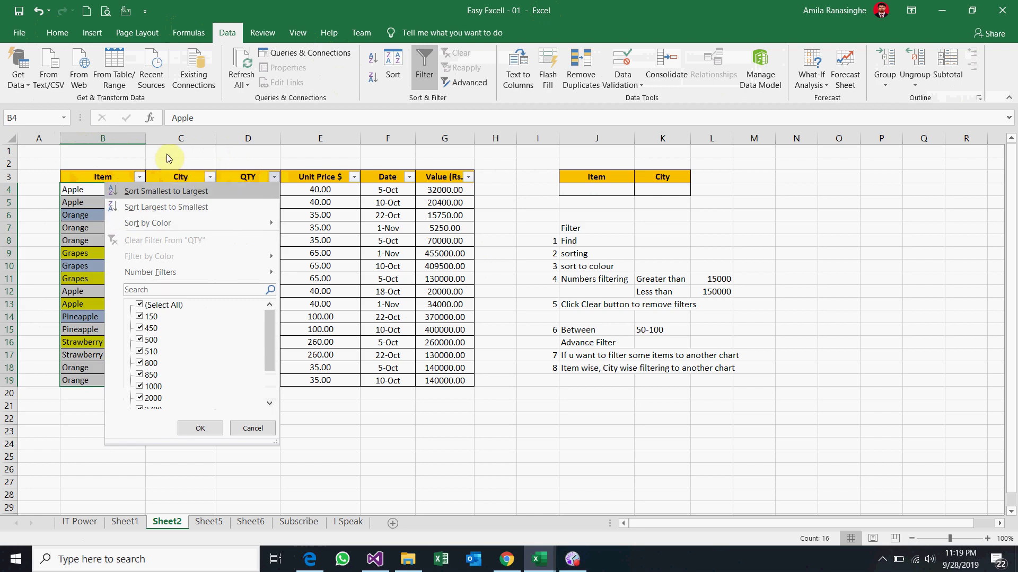
key(Down)
key(Escape)
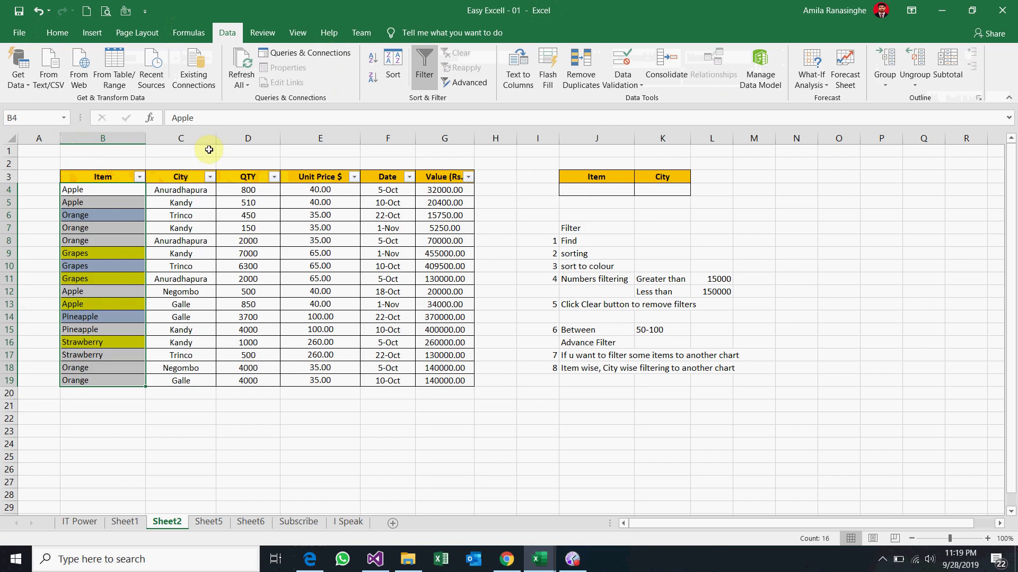
click(248, 190)
key(shift+Down)
key(shift+Down)
key(shift+Down)
key(shift+Down)
key(shift+Down)
key(shift+Down)
- Look at the Date sort options without sorting, then sort the table by QTY, largest first
key(shift+Up)
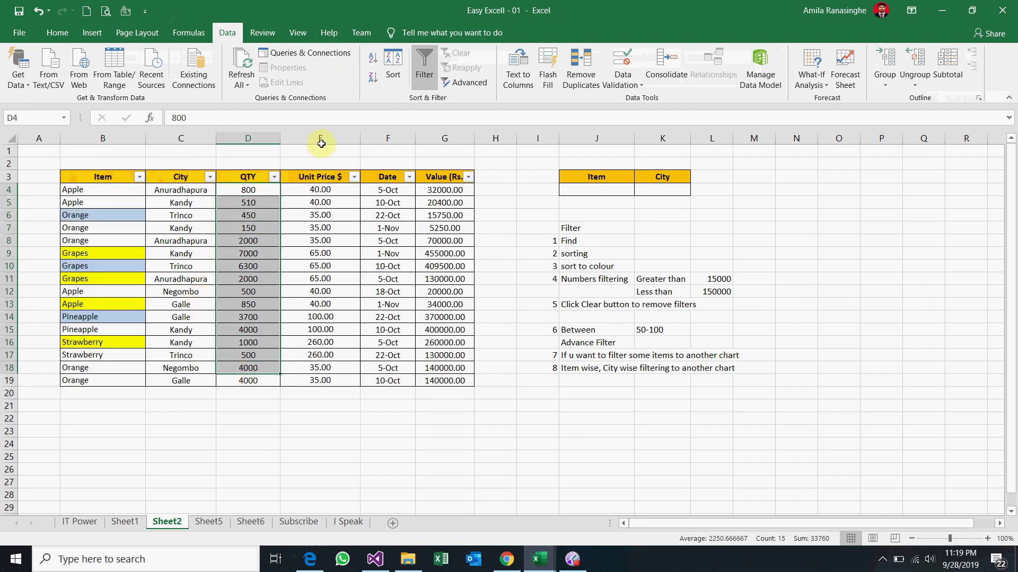
click(409, 177)
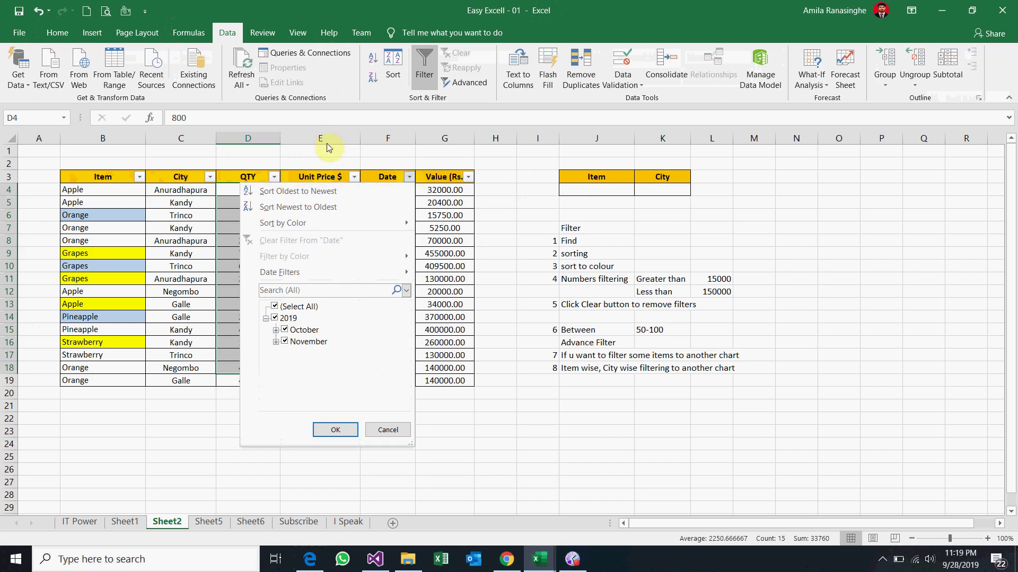
key(Down)
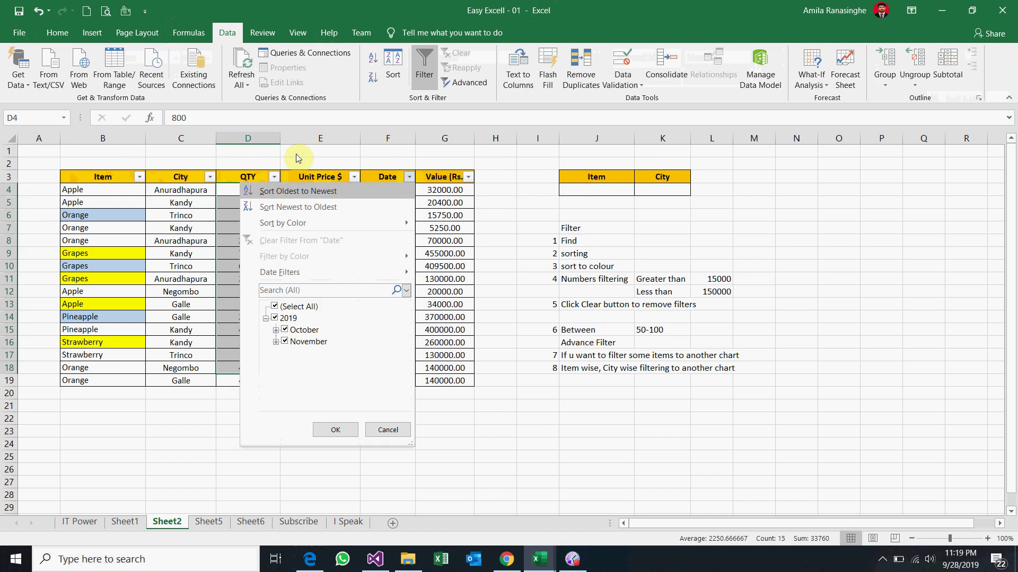
key(Escape)
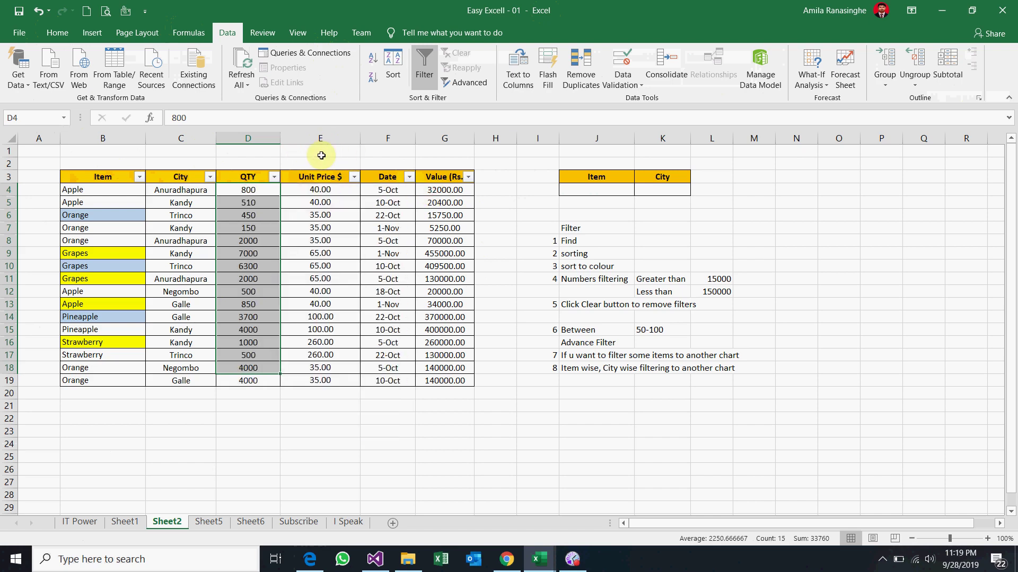
click(265, 239)
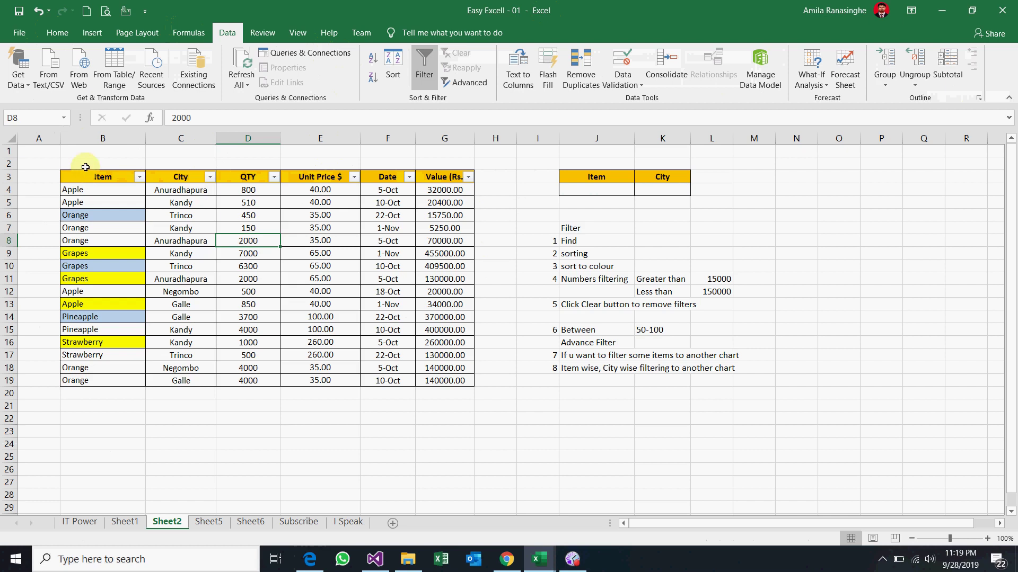
click(274, 176)
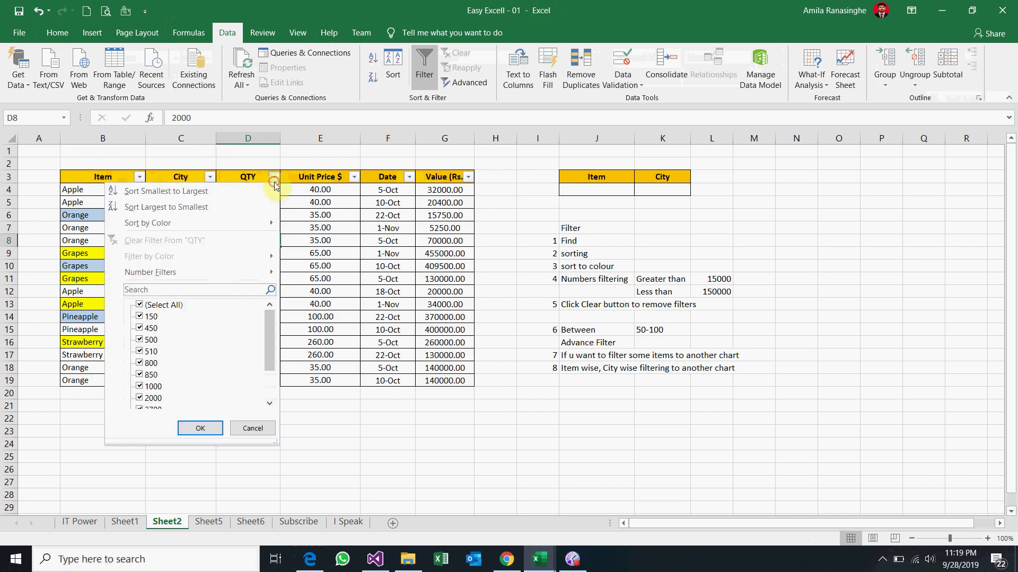
key(Down)
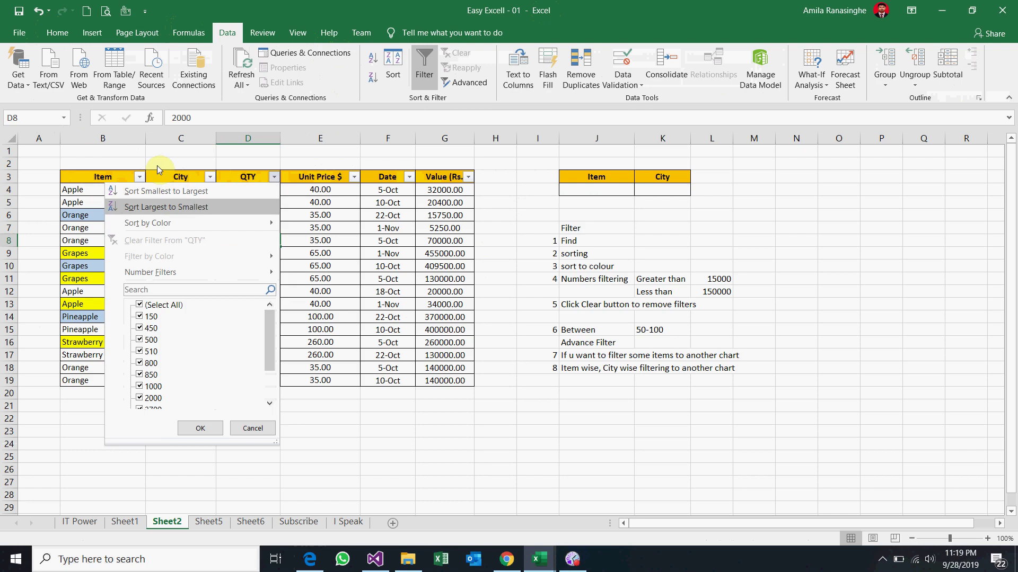
click(194, 207)
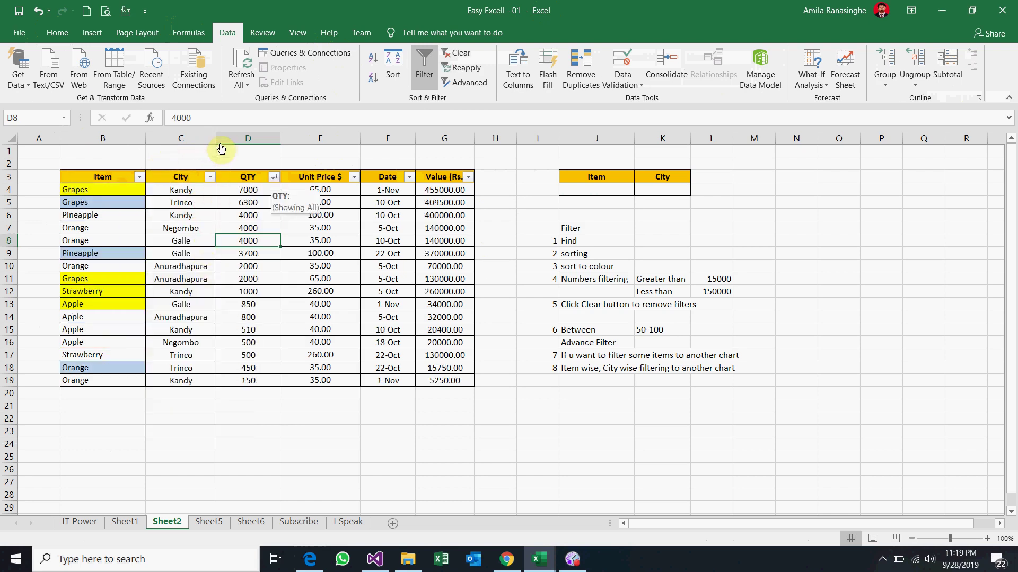
- Re-sort the table by QTY from smallest to largest
click(273, 176)
key(Up)
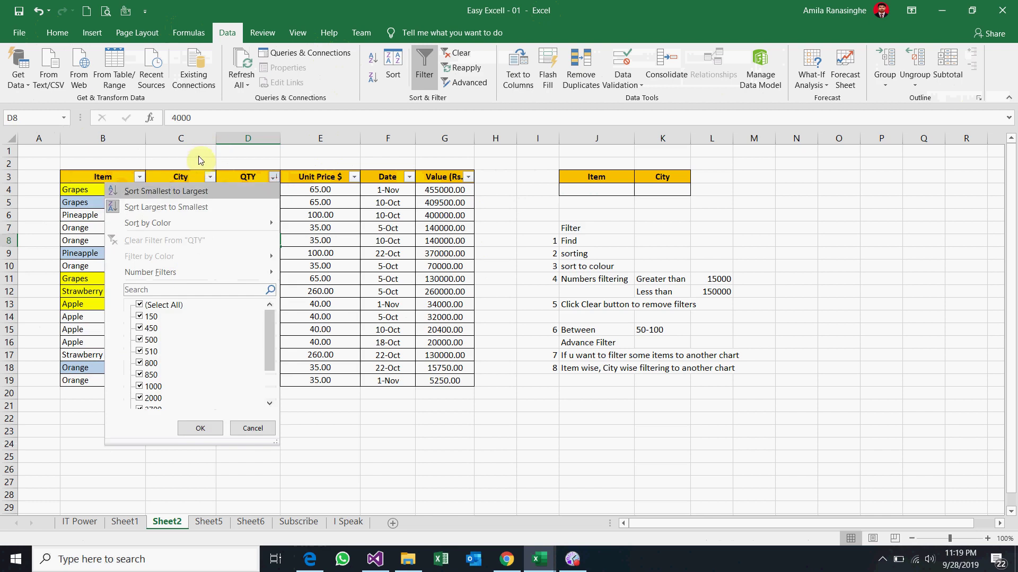
key(Return)
click(258, 189)
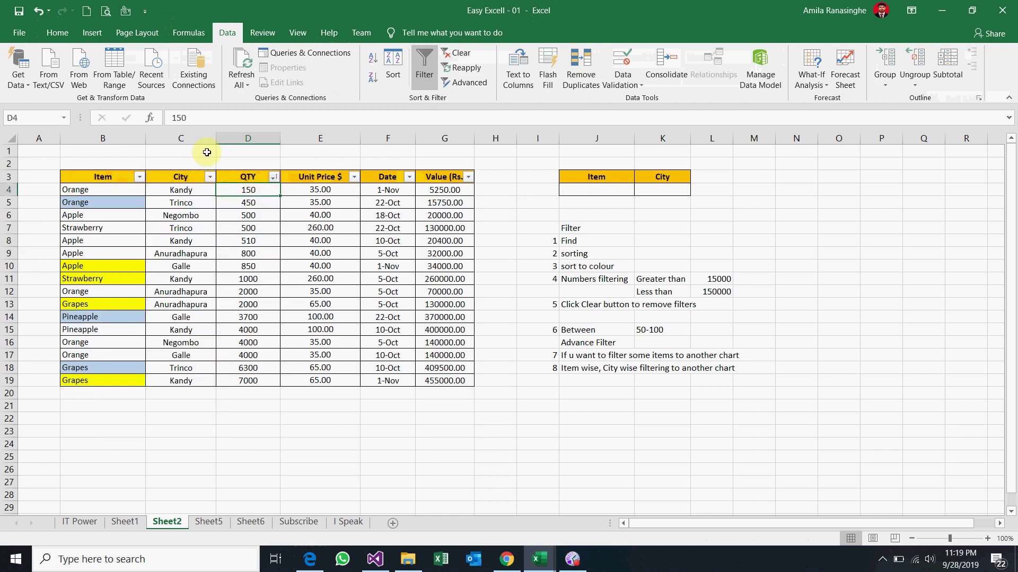
- Sort by QTY largest to smallest again, running from 7000 down to 150
key(shift+Down)
key(shift+Down)
key(shift+Down)
key(shift+Down)
key(shift+Down)
key(shift+Down)
key(shift+Down)
key(shift+Down)
key(shift+Down)
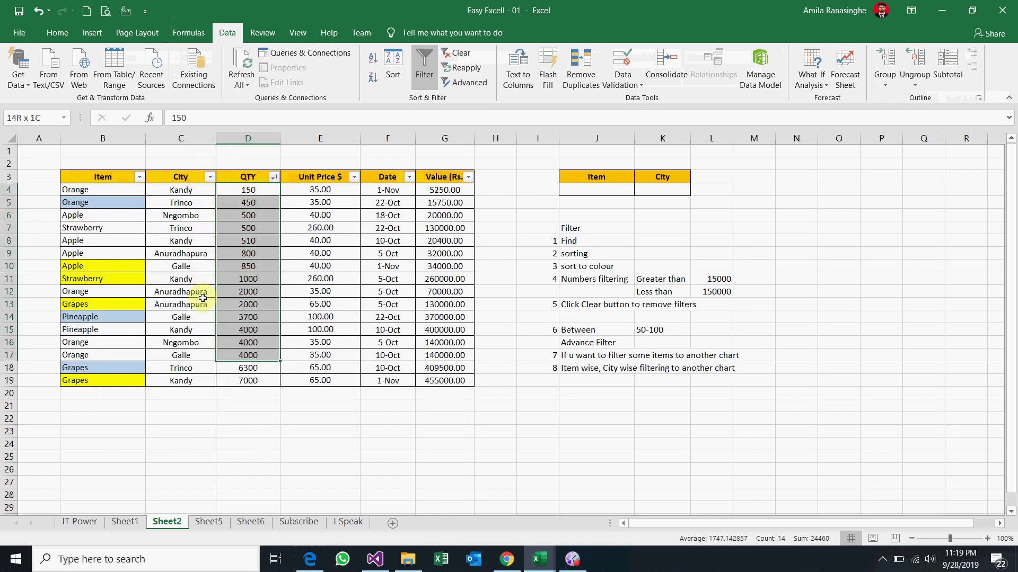
key(shift+Down)
key(shift+Down)
click(273, 176)
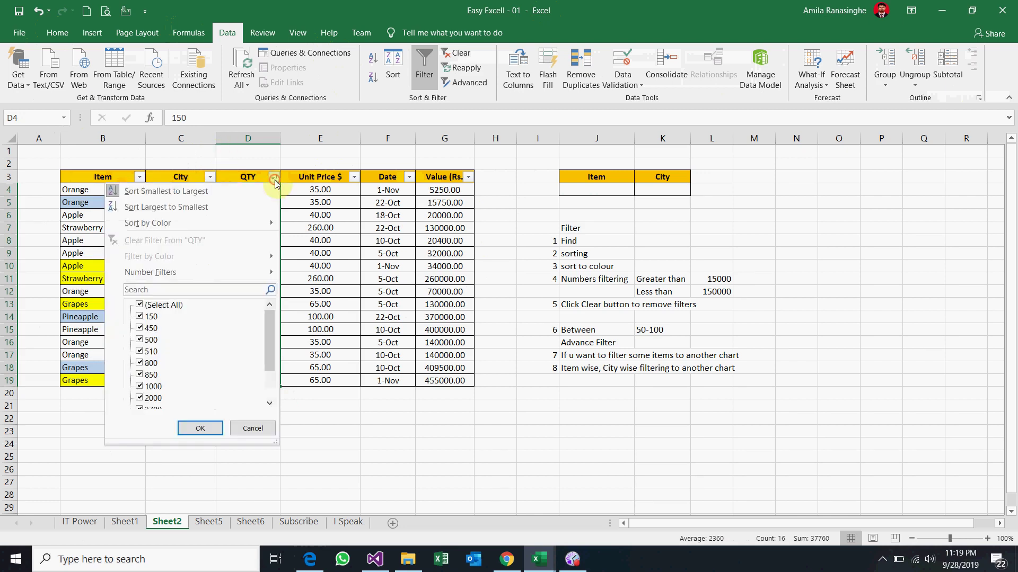
click(222, 207)
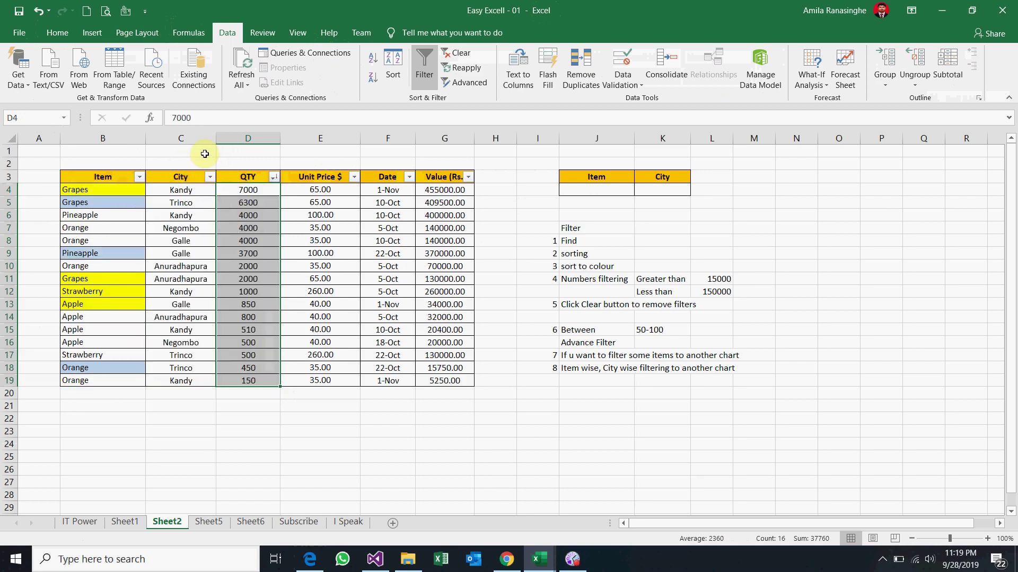
key(shift+Up)
key(shift+Up)
key(shift+Up)
- Sort the fruit table by Item from A to Z
click(141, 177)
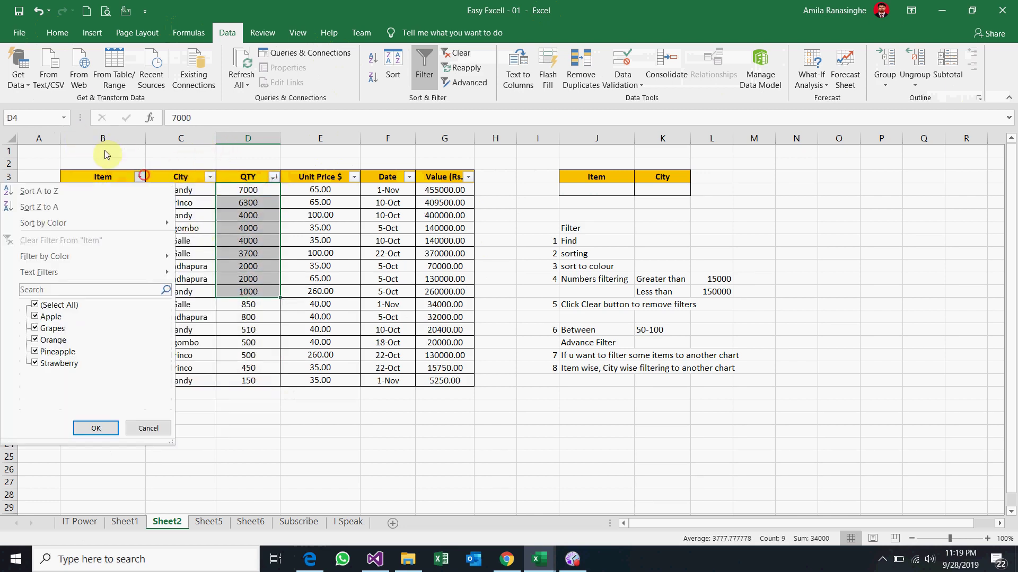
click(87, 192)
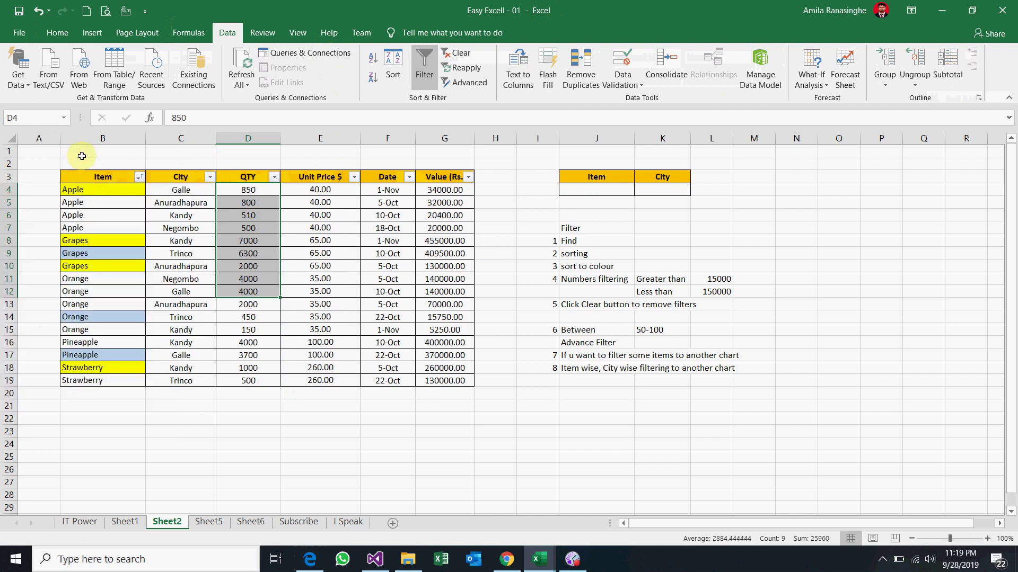
drag(80, 190, 88, 262)
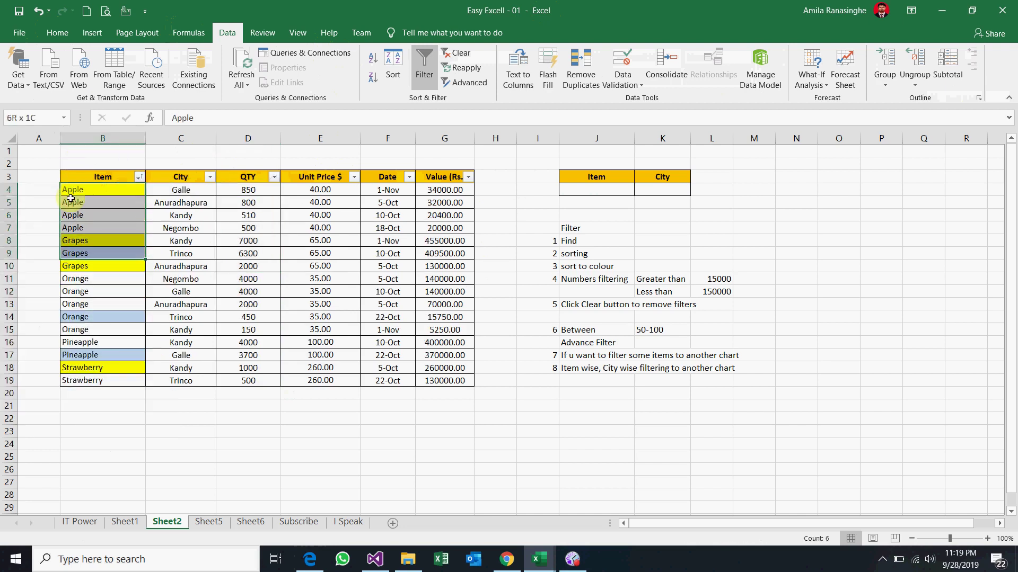
click(333, 215)
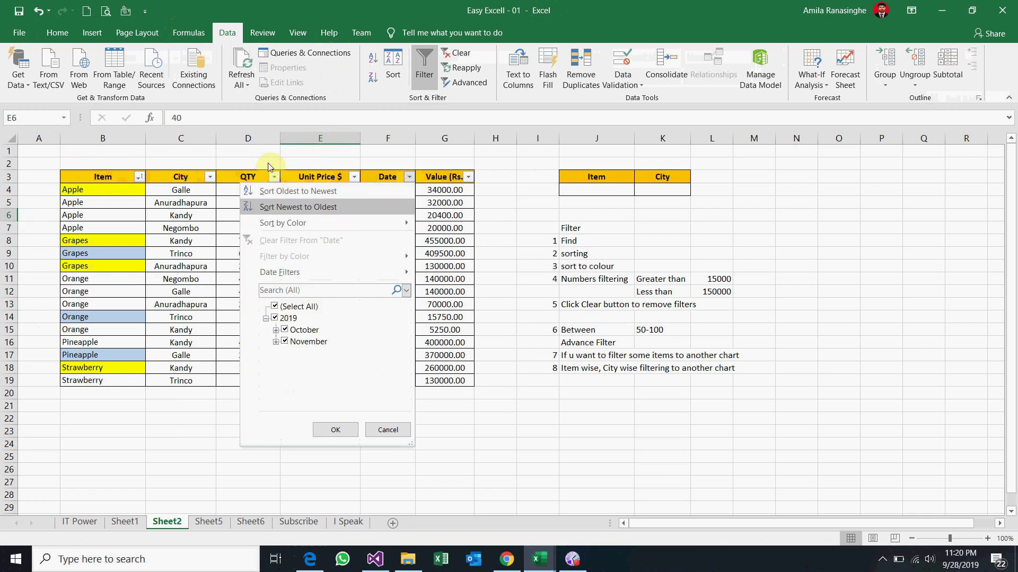
- Sort by Date newest first, then oldest first, from 5-Oct to 1-Nov
click(329, 207)
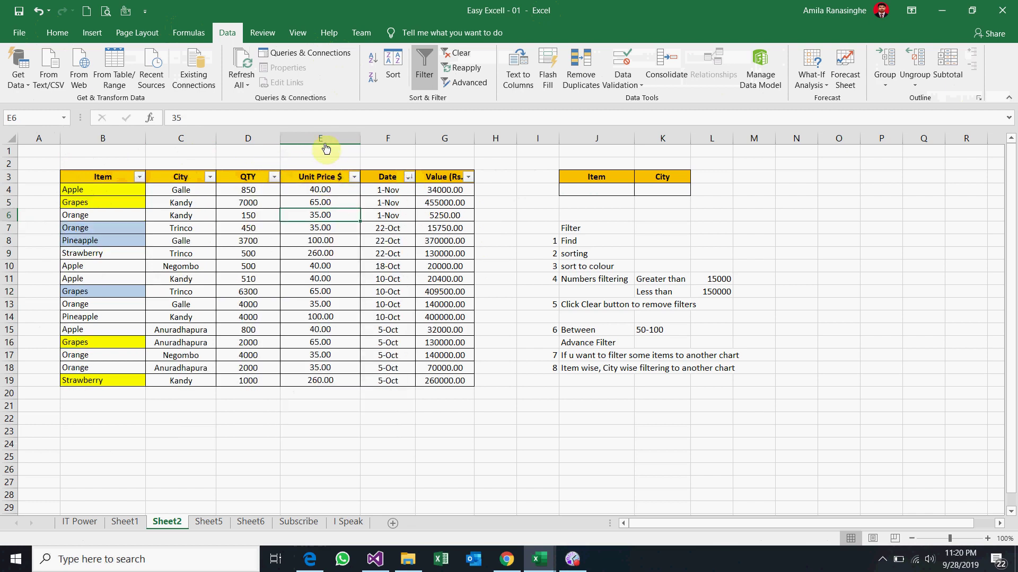
click(408, 177)
click(297, 191)
drag(388, 190, 387, 367)
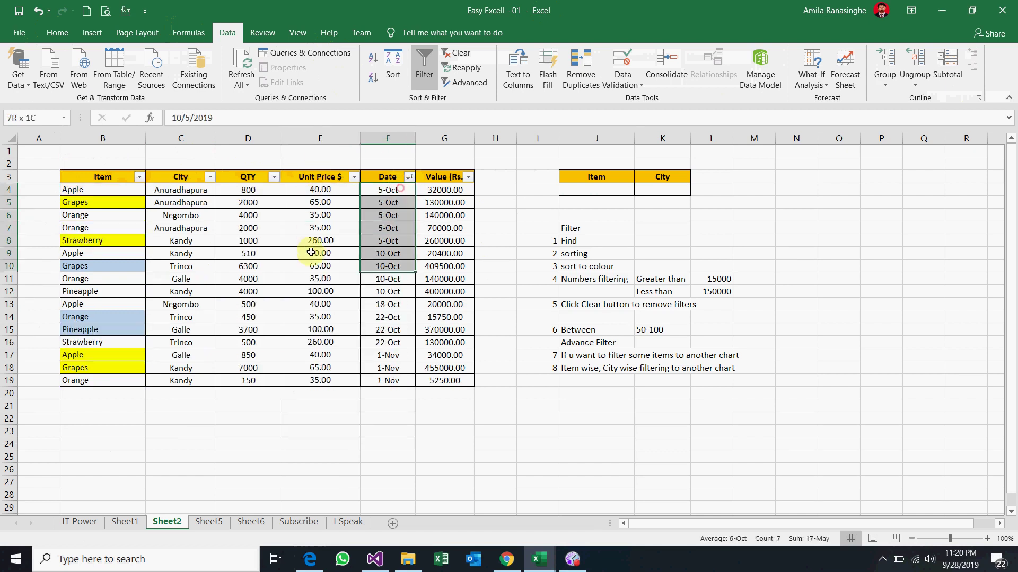
click(255, 324)
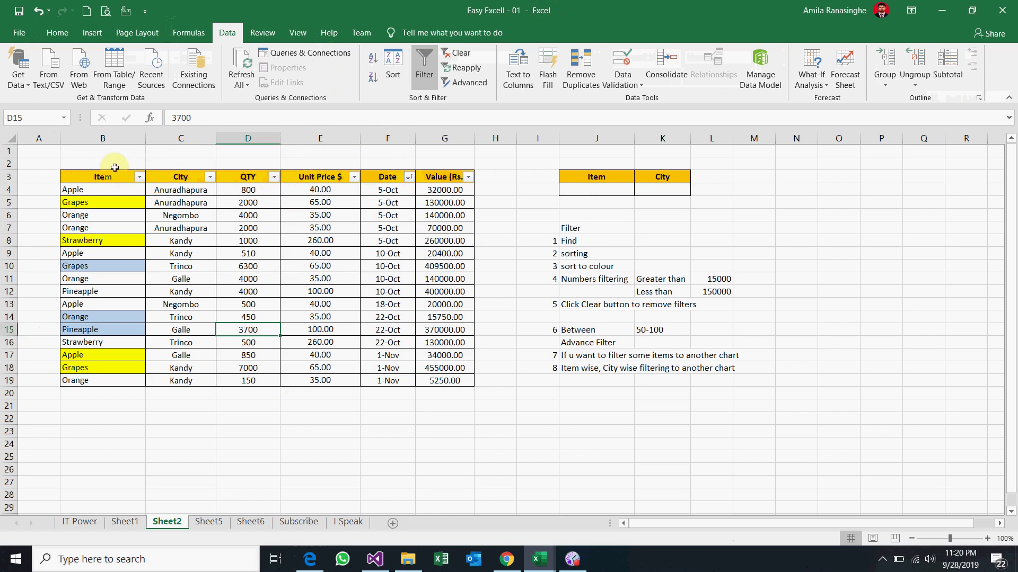
- Review the yellow and blue filled Item cells, then bring up the Item column's Sort by Cell Color choices
click(127, 203)
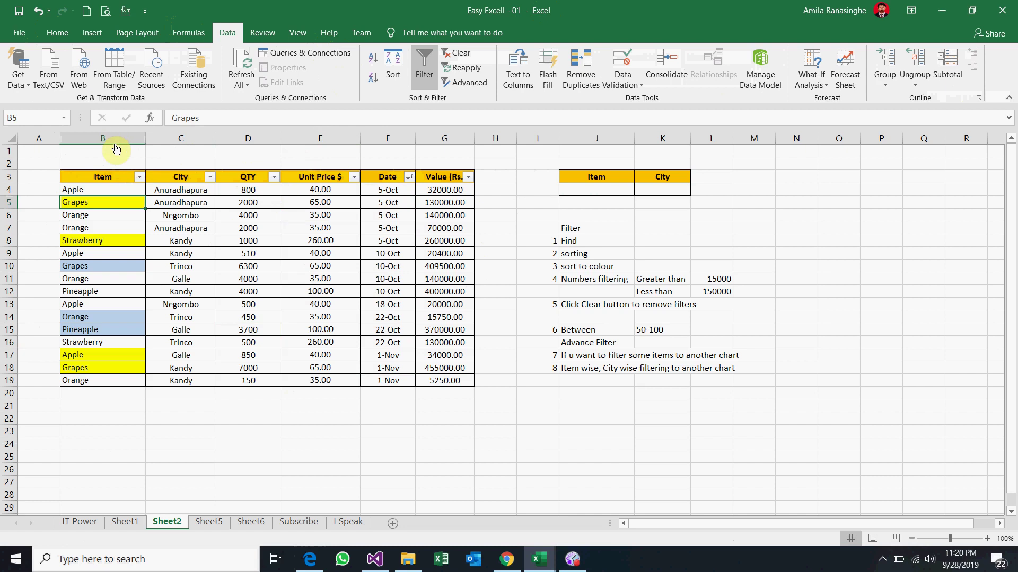
click(211, 251)
click(130, 205)
key(Down)
key(Down)
key(Down)
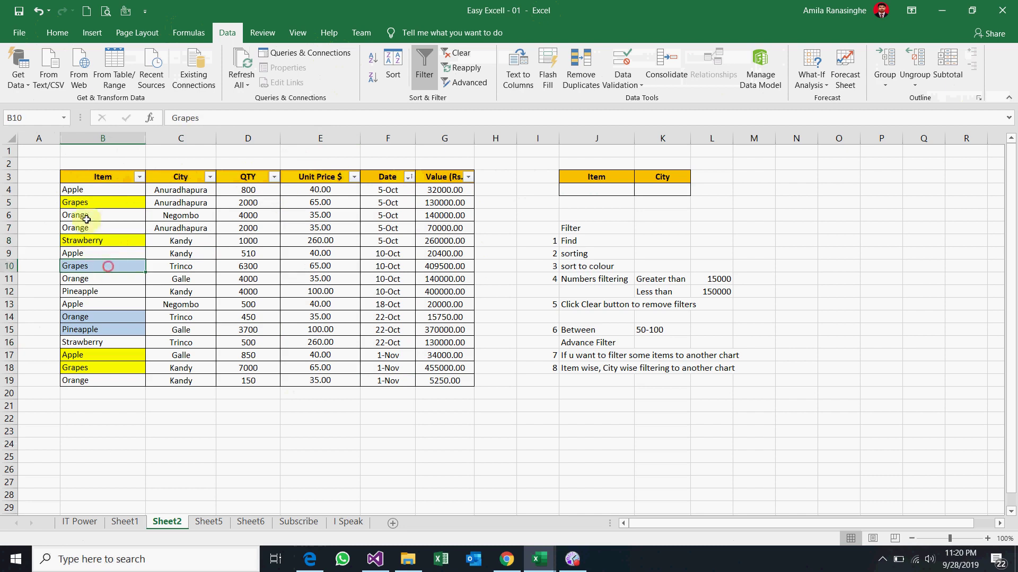
click(109, 316)
key(Down)
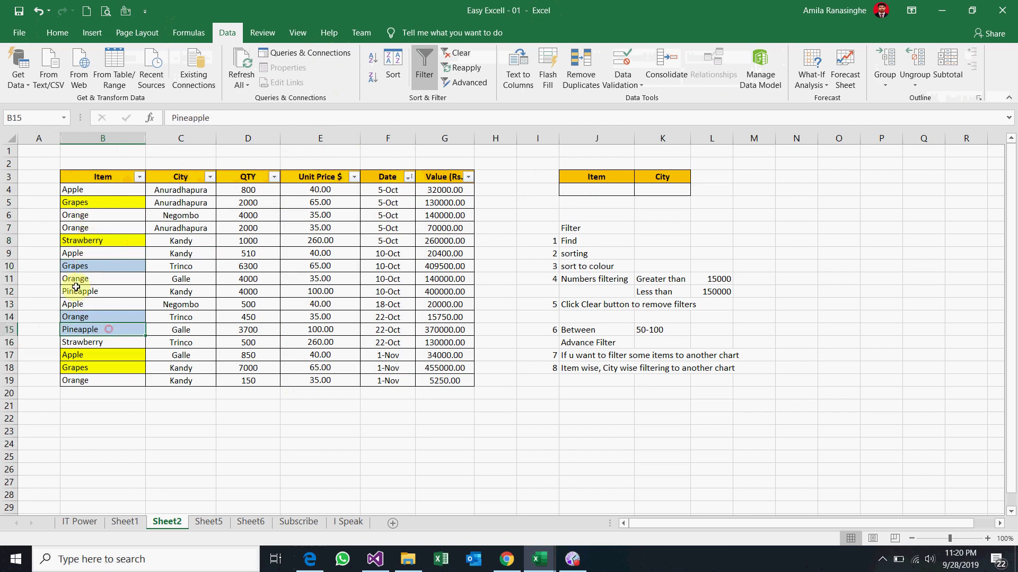
click(98, 356)
key(Down)
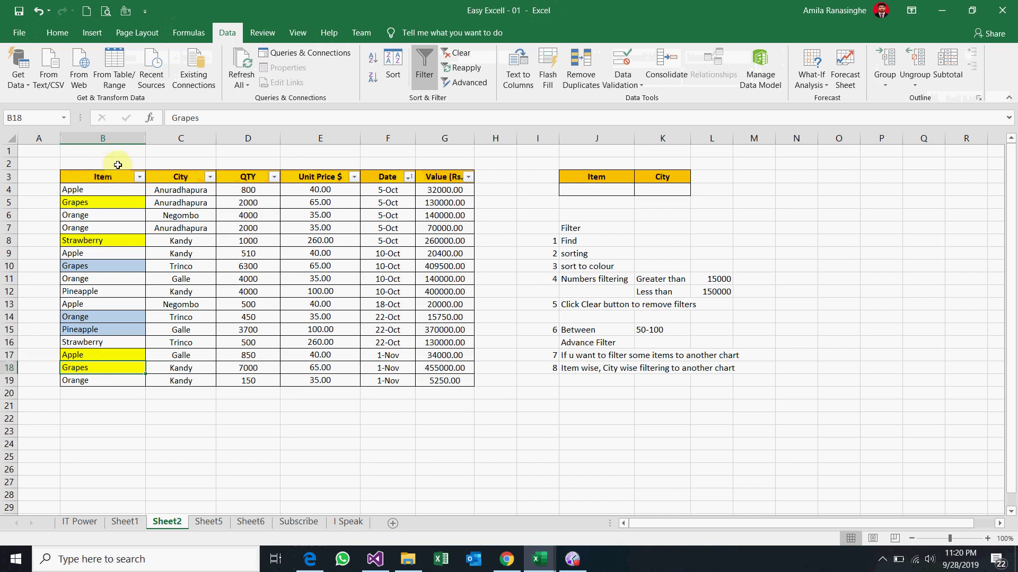
drag(100, 190, 101, 215)
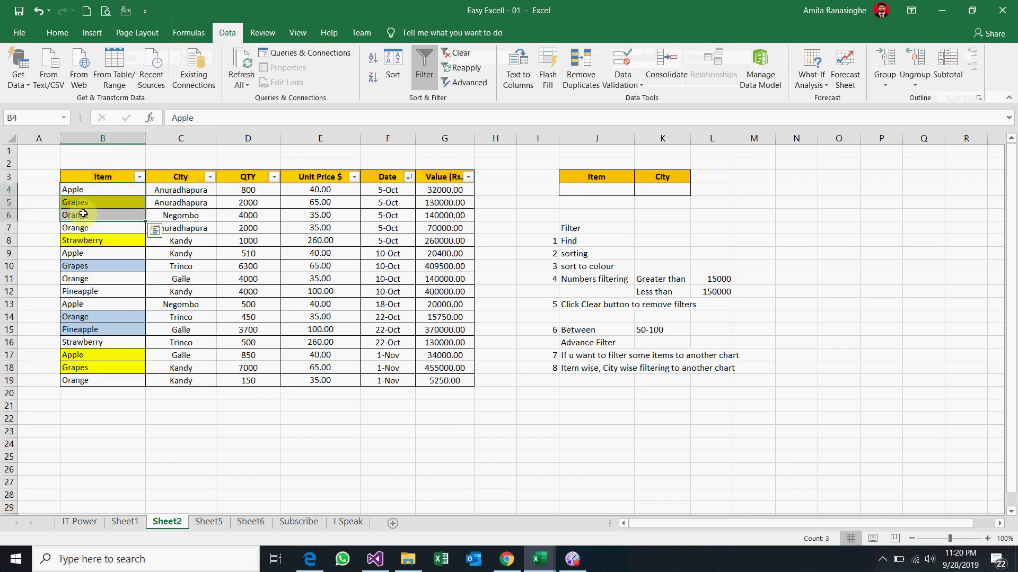
drag(104, 266, 101, 327)
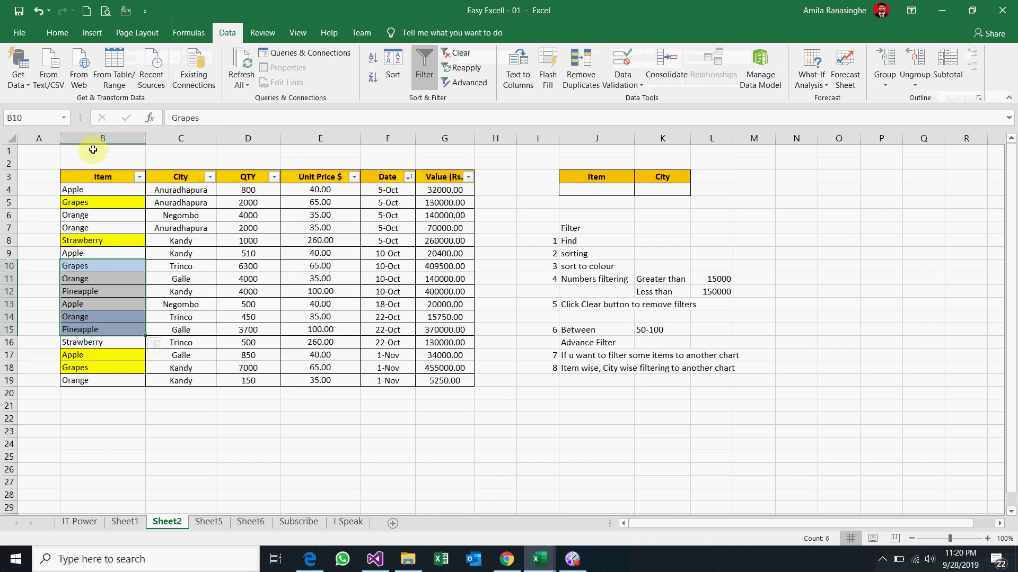
click(139, 177)
mouse_move(43, 223)
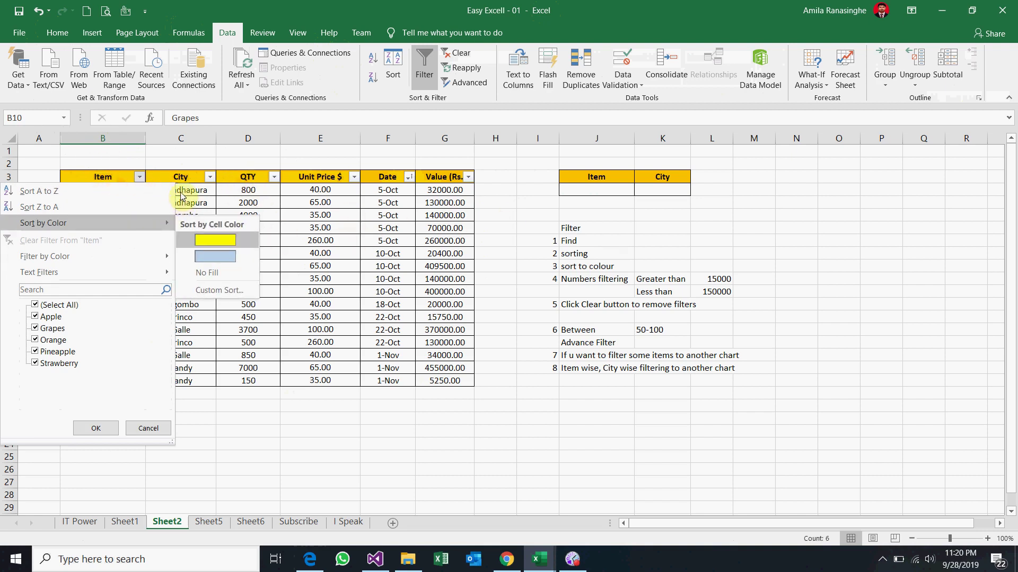
- Sort the table with yellow-filled Item rows on top, then with blue-filled rows on top
click(215, 240)
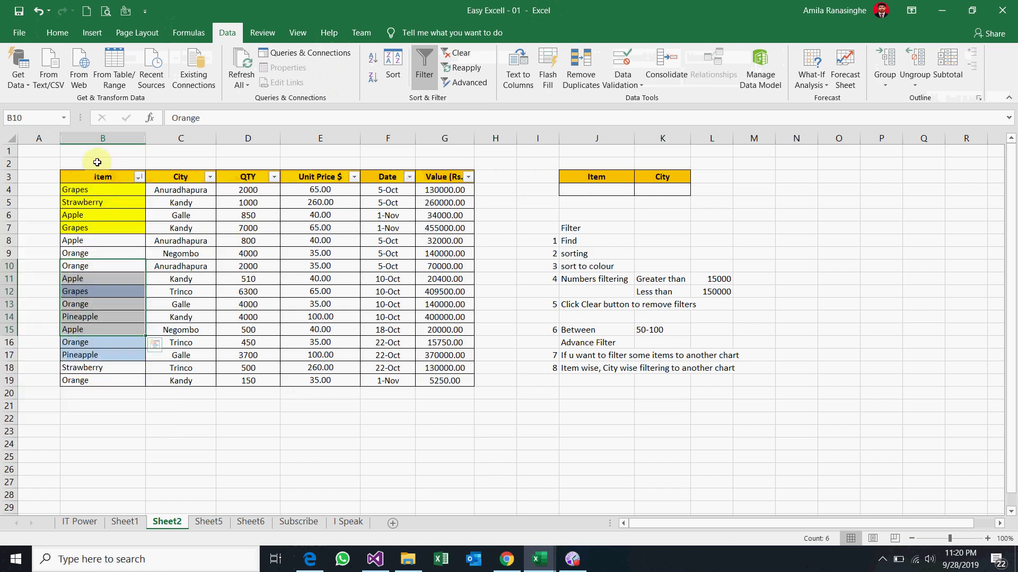
mouse_move(98, 190)
mouse_down()
mouse_move(275, 181)
mouse_move(445, 225)
mouse_up()
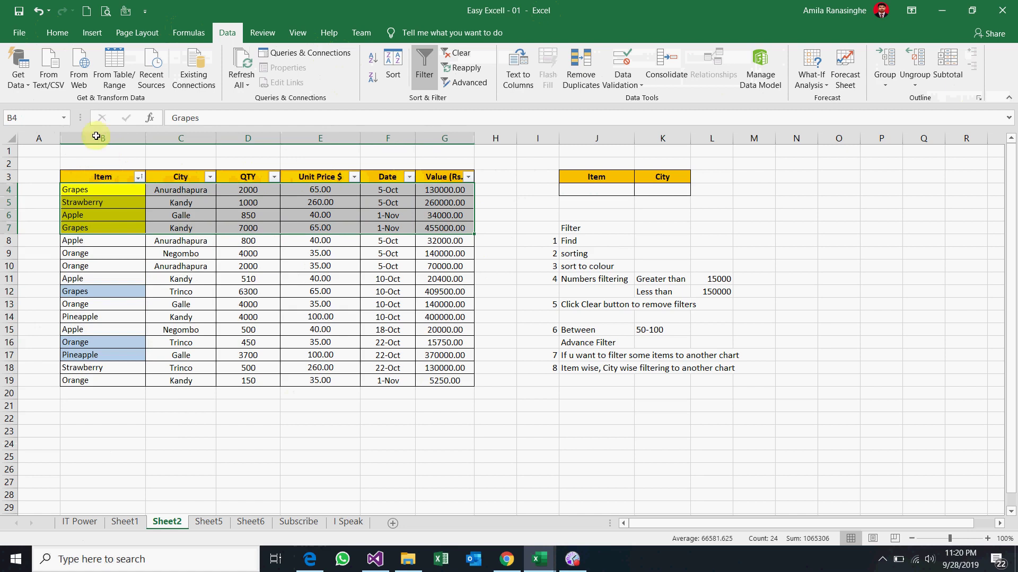
click(141, 178)
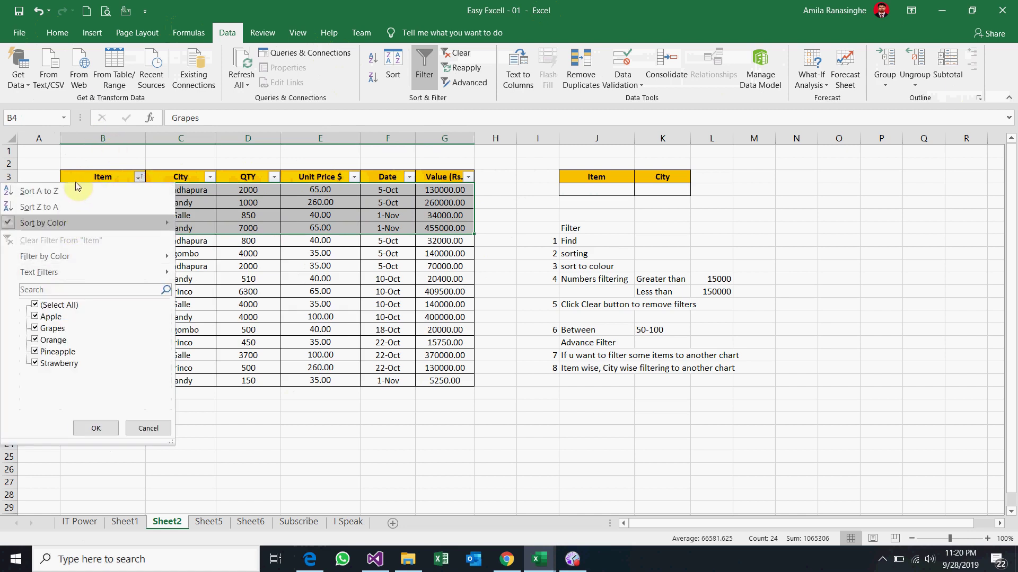
click(214, 256)
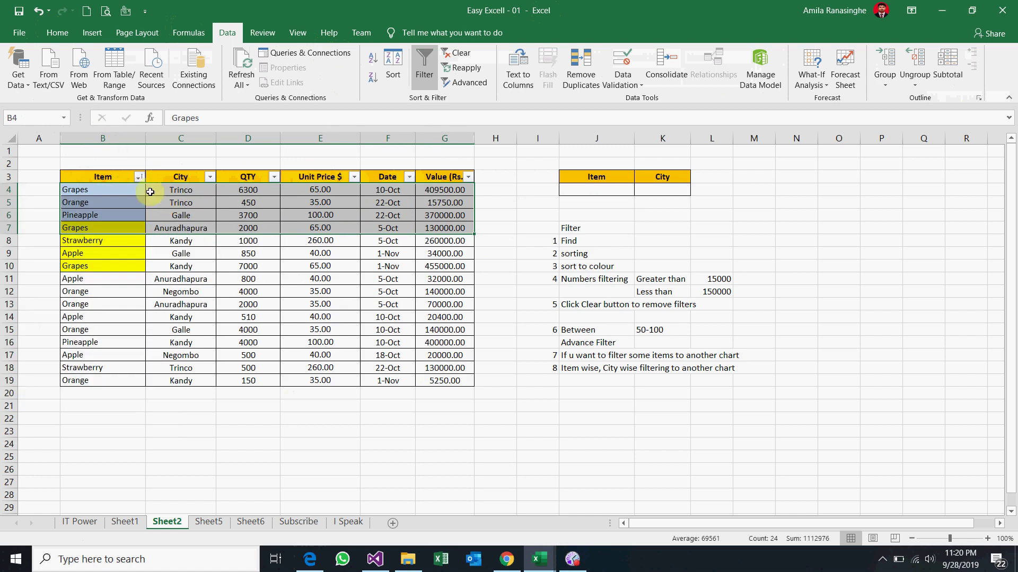
click(147, 219)
drag(90, 190, 434, 219)
- Sort No Fill Item rows to the top, leaving the yellow rows last
key(alt+Down)
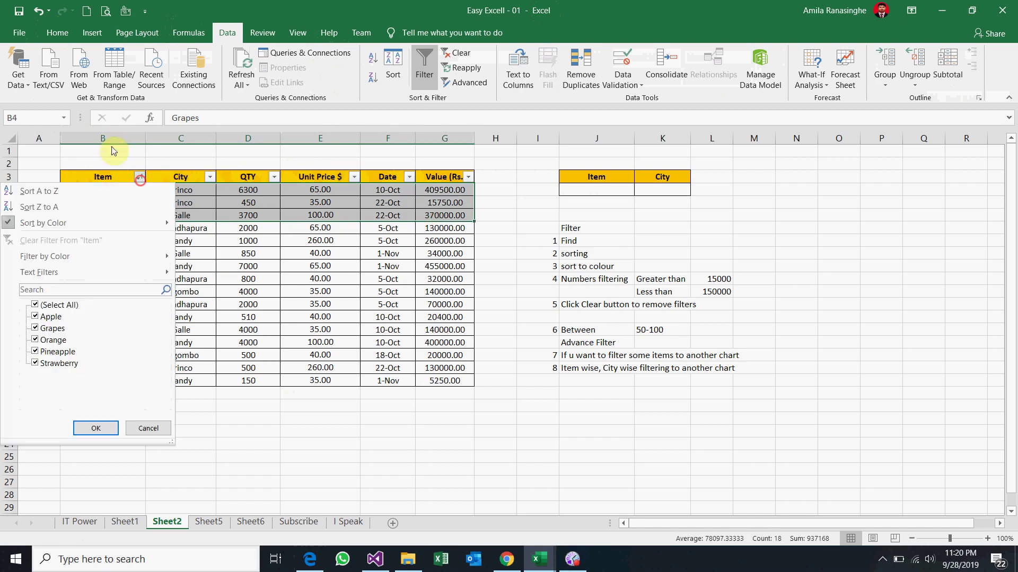
mouse_move(43, 223)
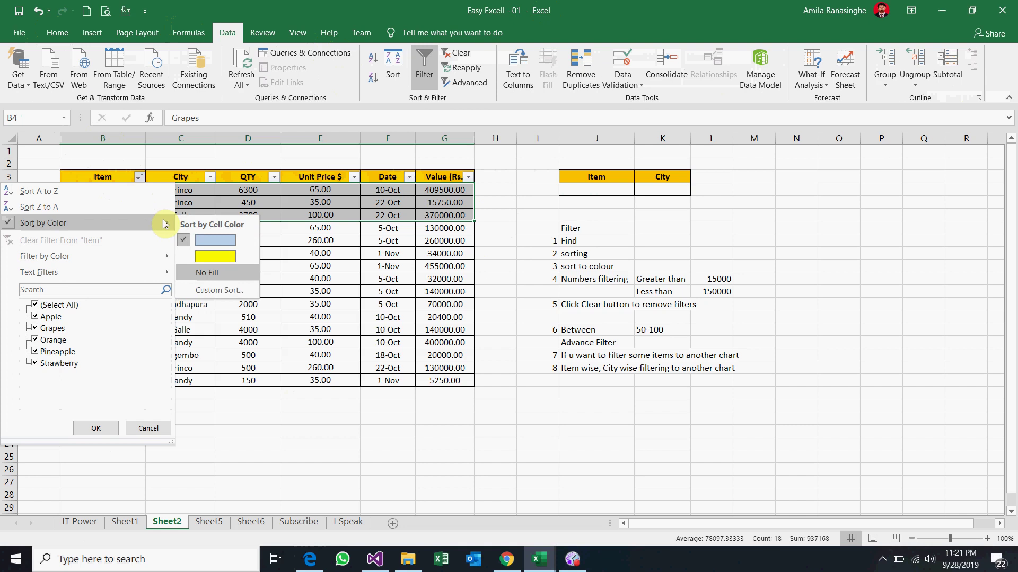
click(206, 273)
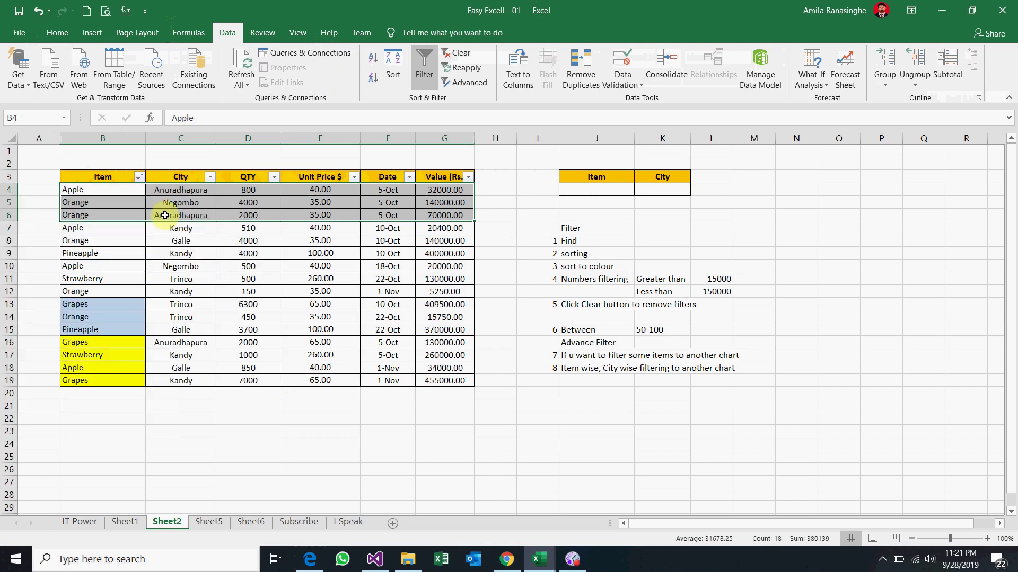
click(140, 218)
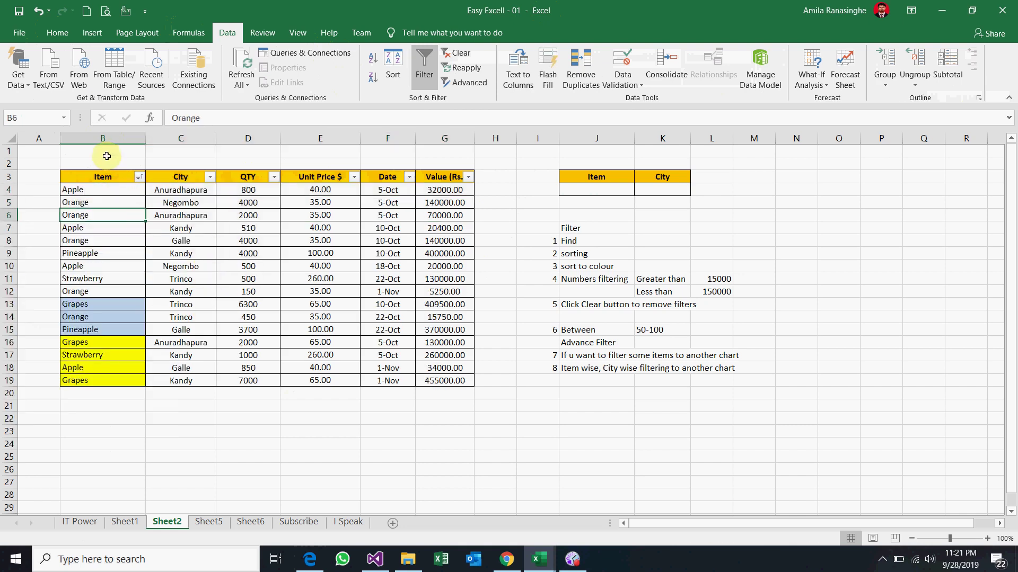
mouse_move(133, 194)
mouse_down()
mouse_move(106, 190)
mouse_move(351, 237)
mouse_up()
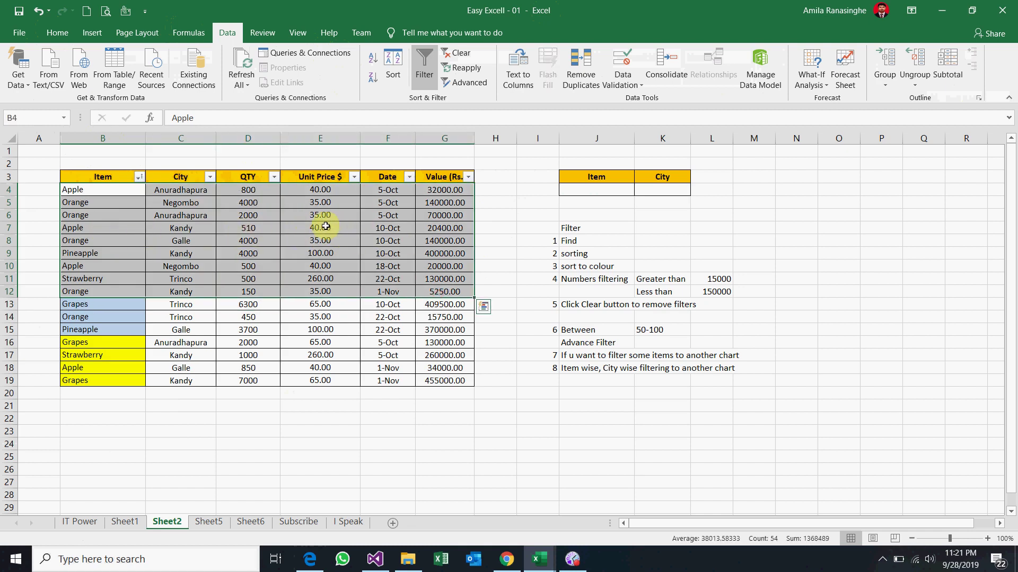
- Select cells D11, D7 and E9, then open the QTY column's filter dropdown
click(241, 281)
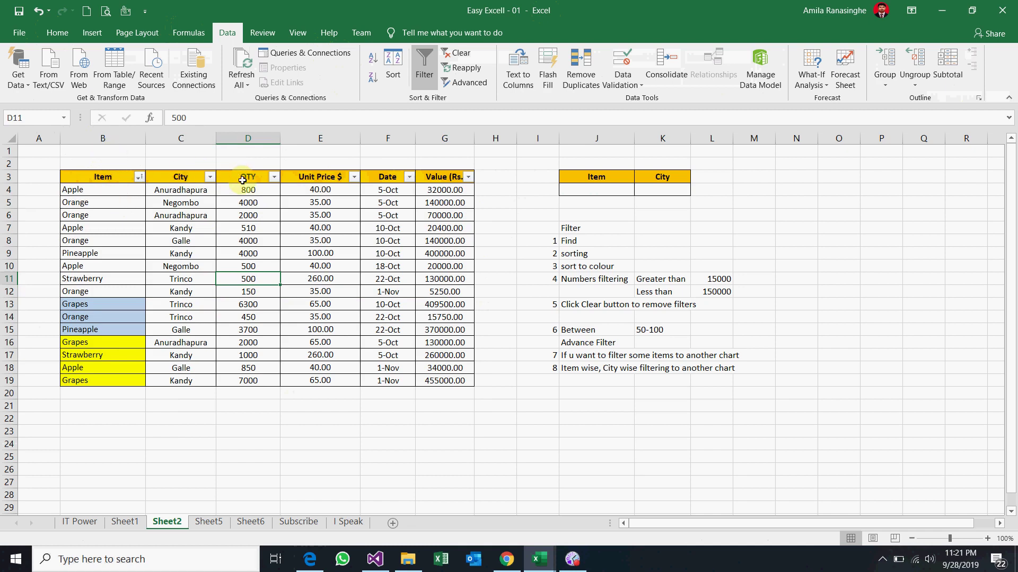
click(251, 228)
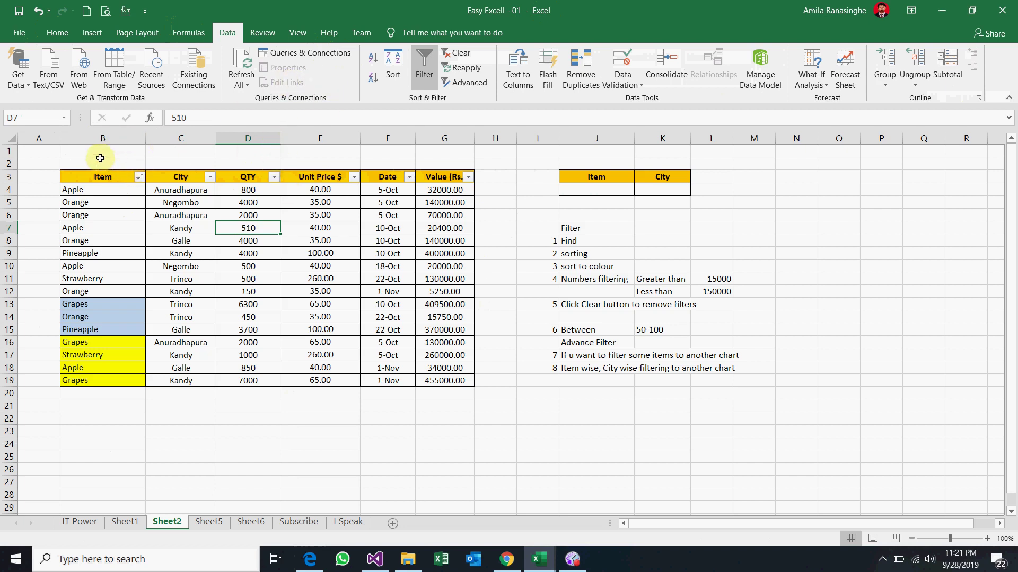
click(305, 254)
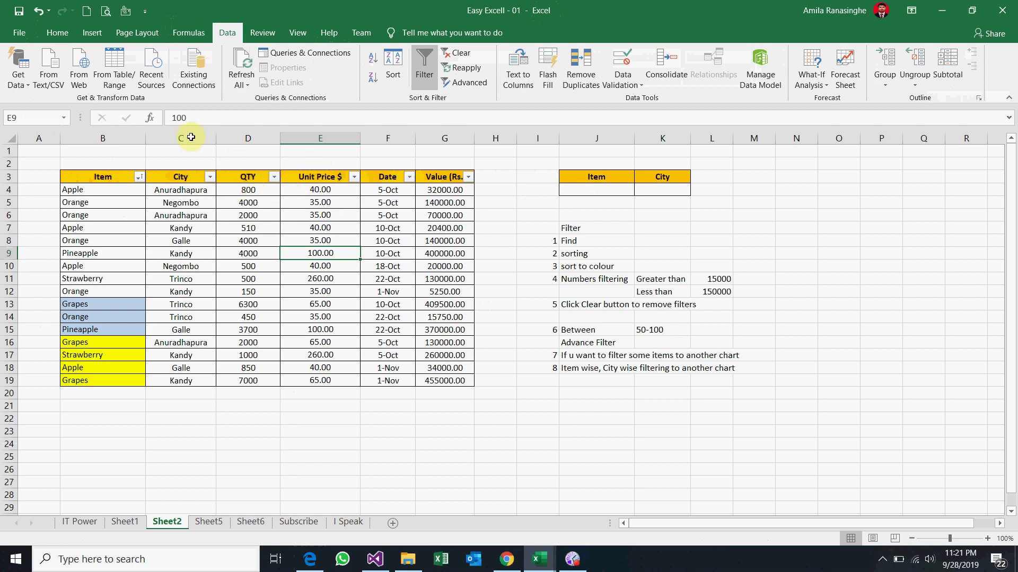
click(274, 177)
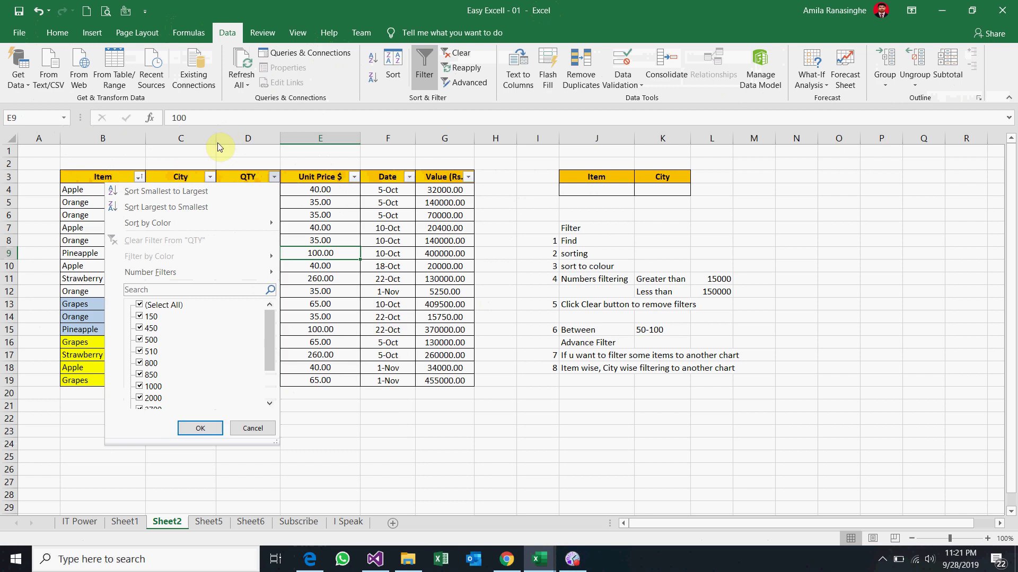
- Browse the QTY Number Filters conditions (equals, less than, between, above average) and close them without filtering
click(274, 176)
click(274, 177)
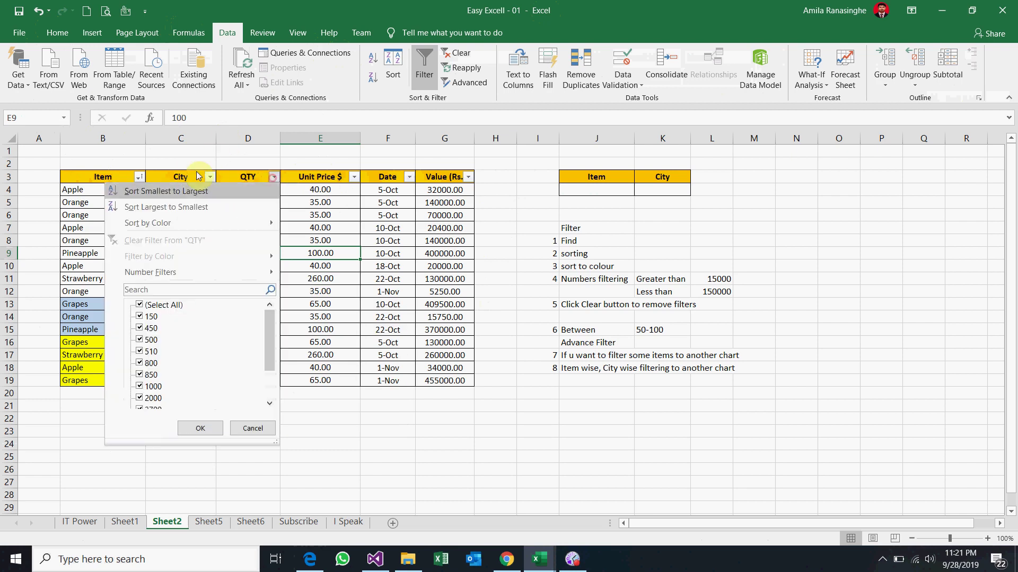
mouse_move(151, 272)
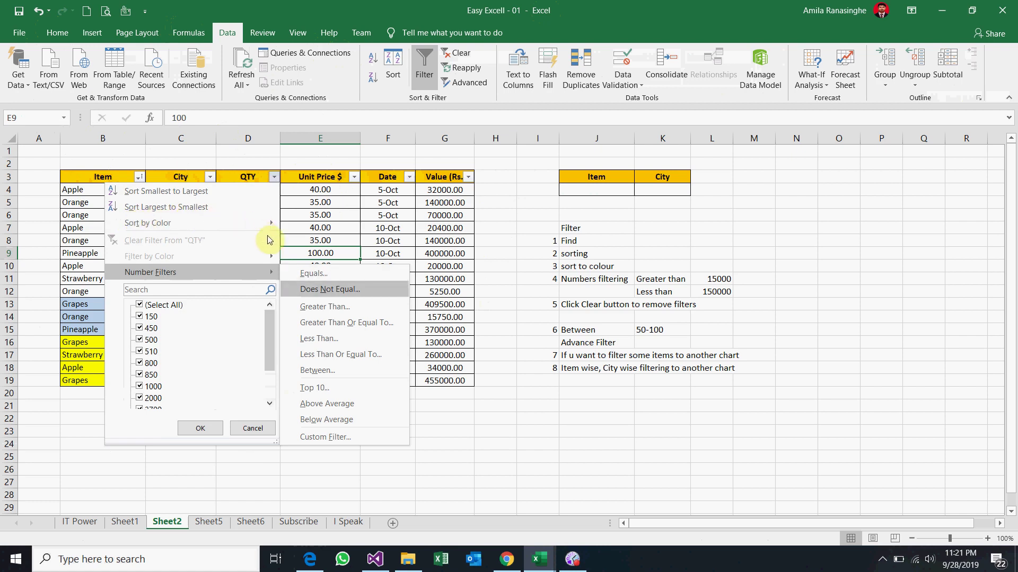
key(Down)
key(Down)
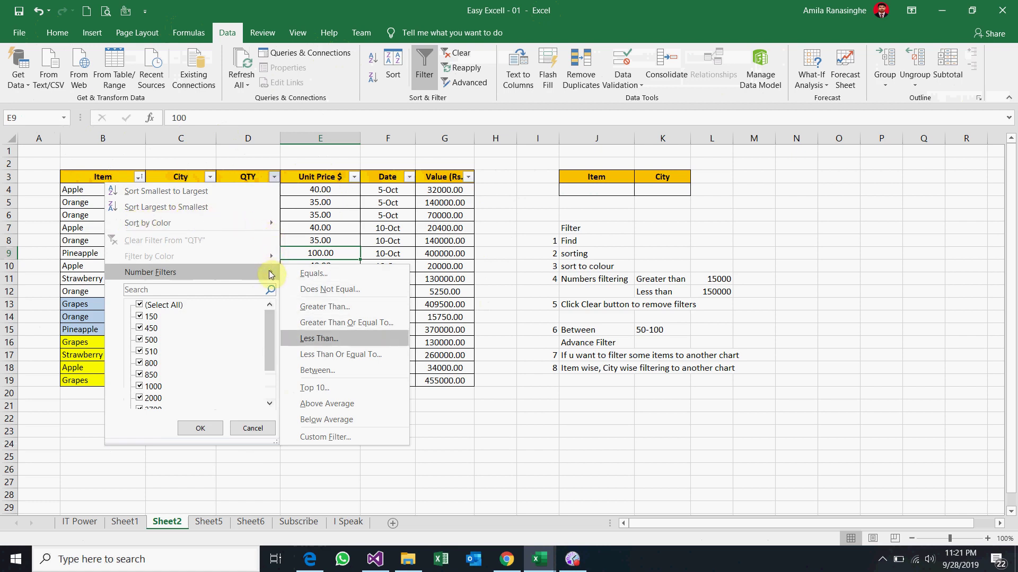
key(Up)
key(Down)
key(Down)
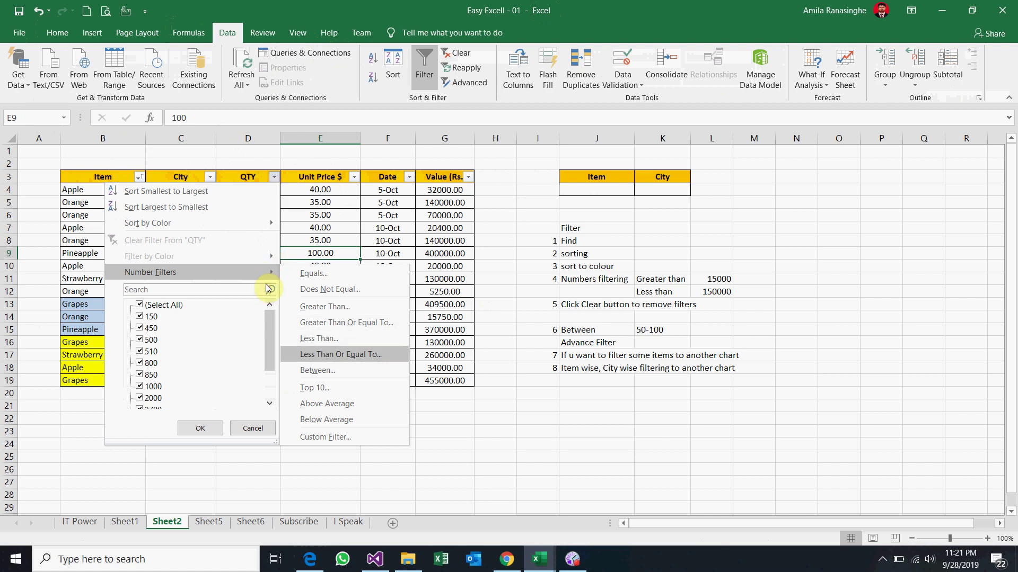
key(Down)
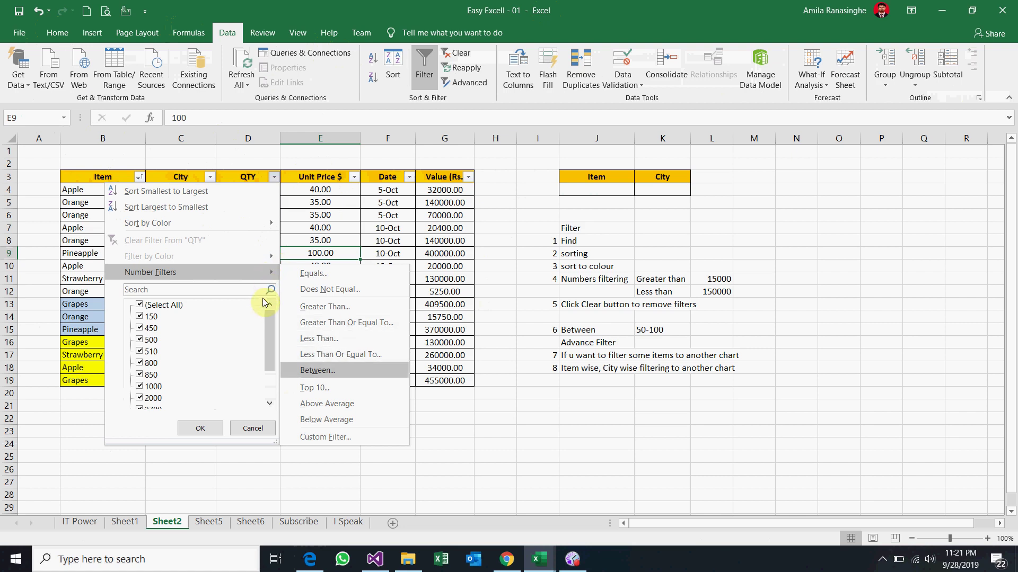
key(Up)
key(Up)
key(Up)
key(Up)
key(Up)
key(Down)
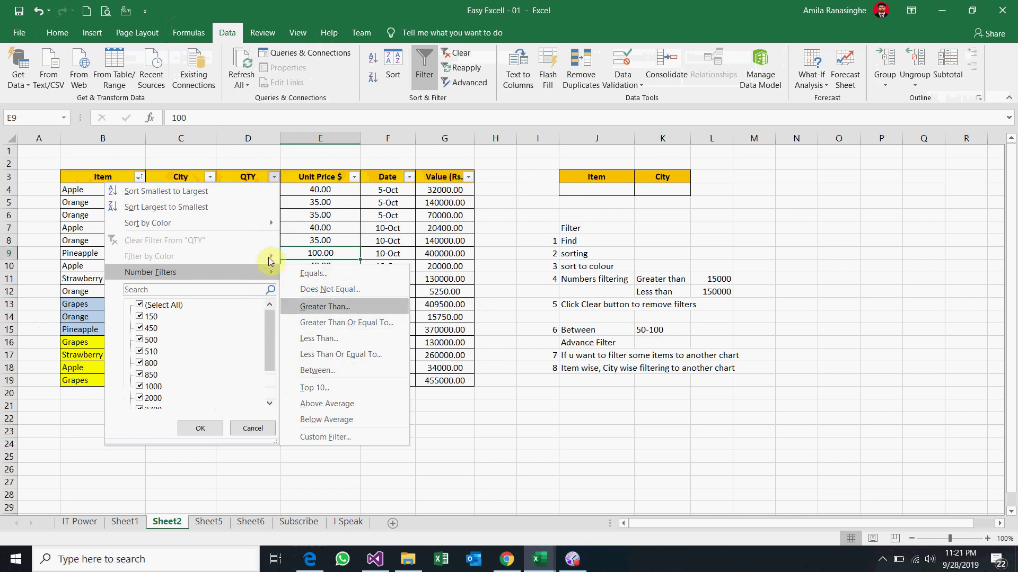
key(Down)
key(Down)
key(Down)
key(Down)
key(Up)
key(Up)
key(Up)
key(Up)
key(Up)
key(Up)
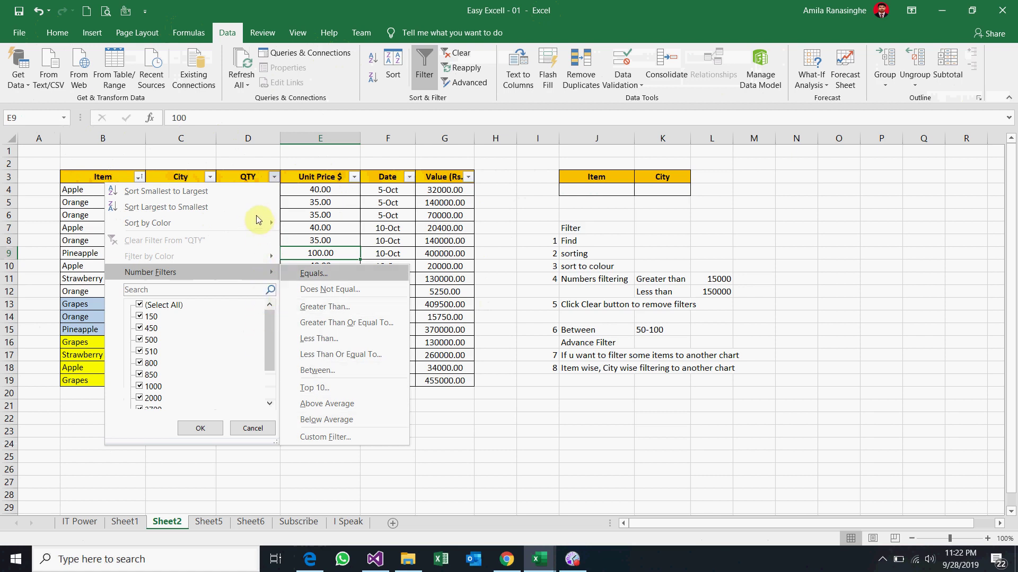
key(Down)
key(Down)
key(Down)
key(Down)
key(Down)
key(Down)
key(Down)
key(Down)
key(Up)
key(Up)
key(Up)
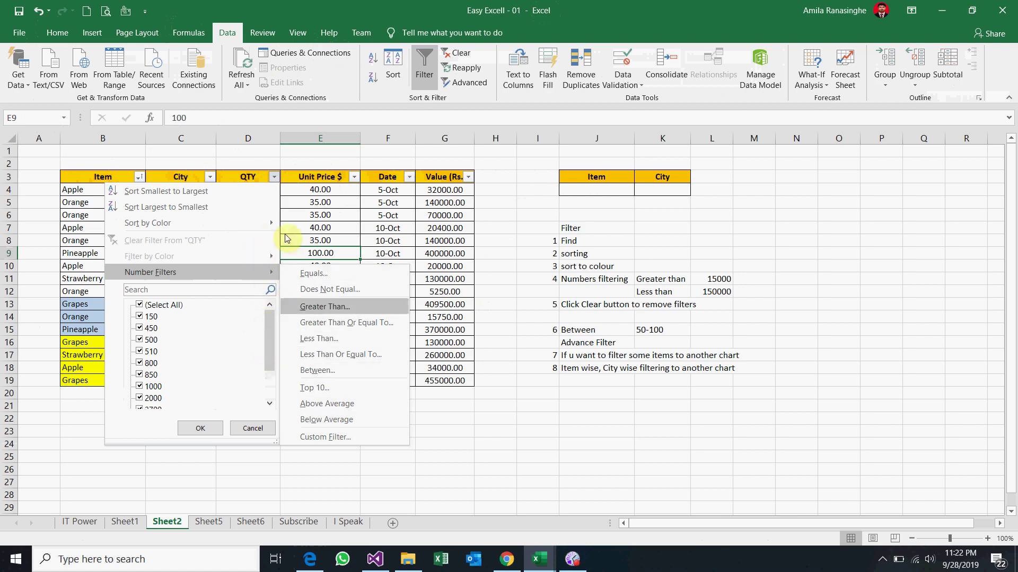
key(Up)
key(Up)
key(Down)
key(Down)
key(Down)
key(Down)
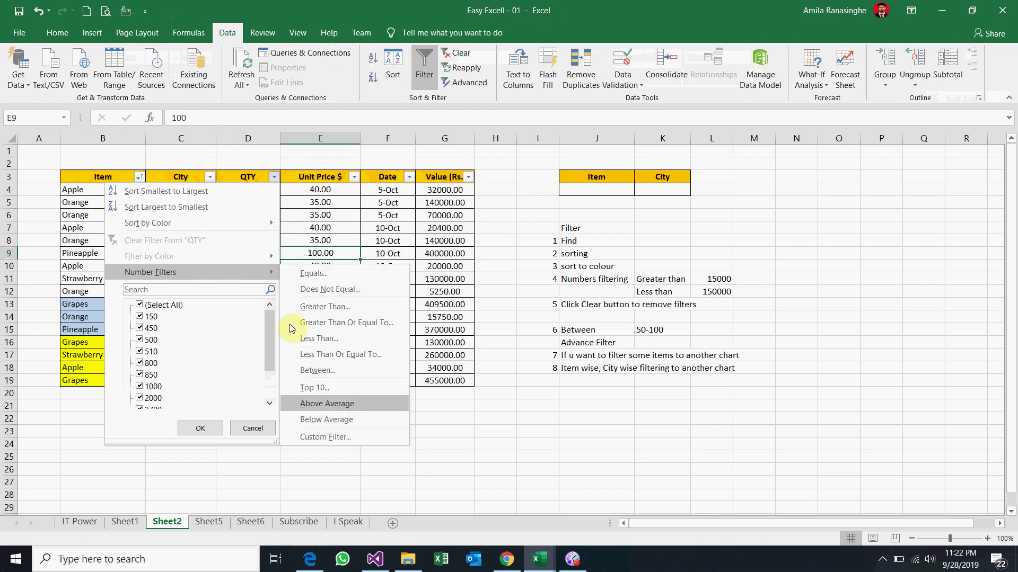
key(Down)
key(Down)
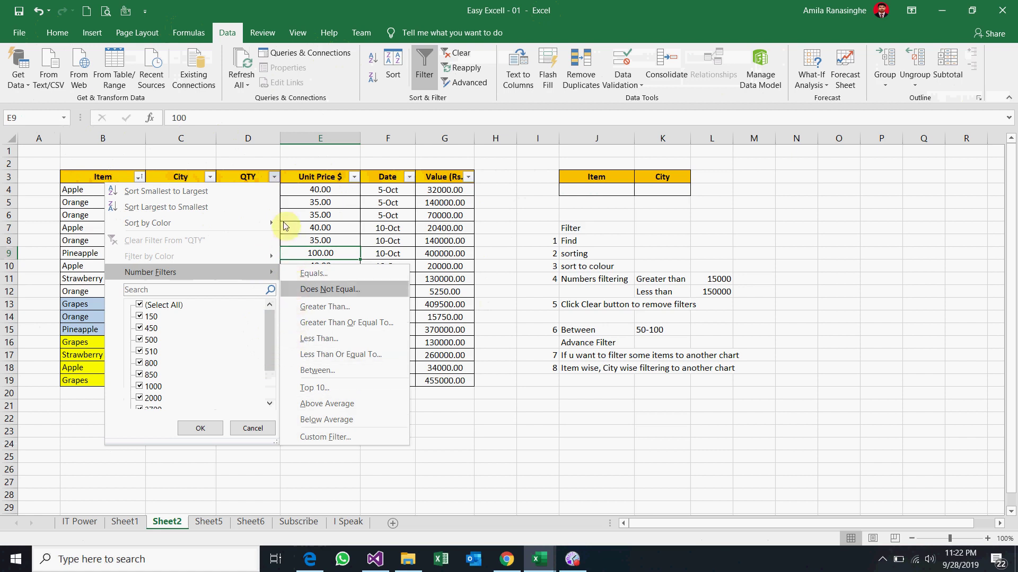
key(Escape)
key(Escape)
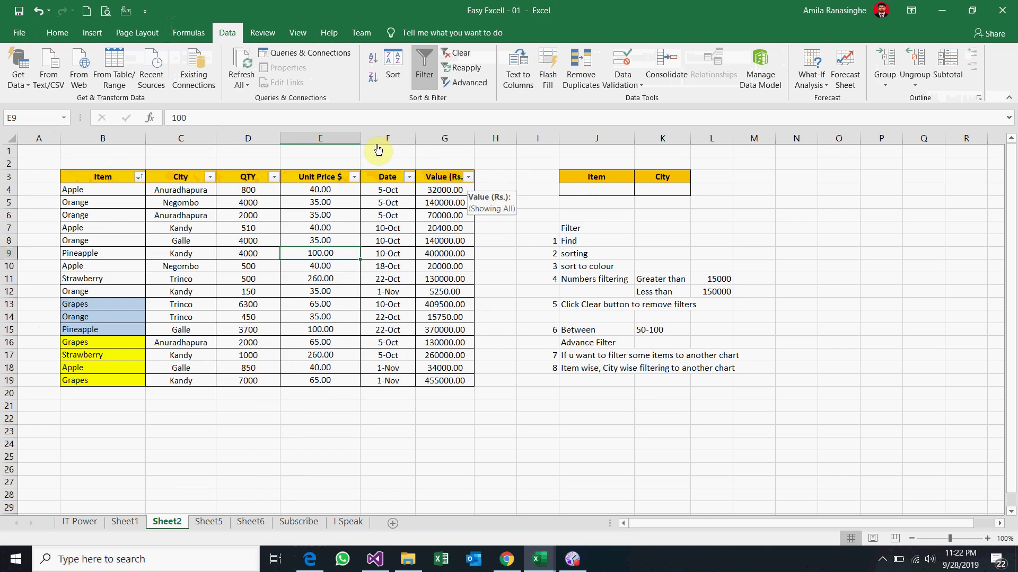
- Try searching the Value (Rs.) filter list for 15000, then cancel the fruitless search
click(468, 176)
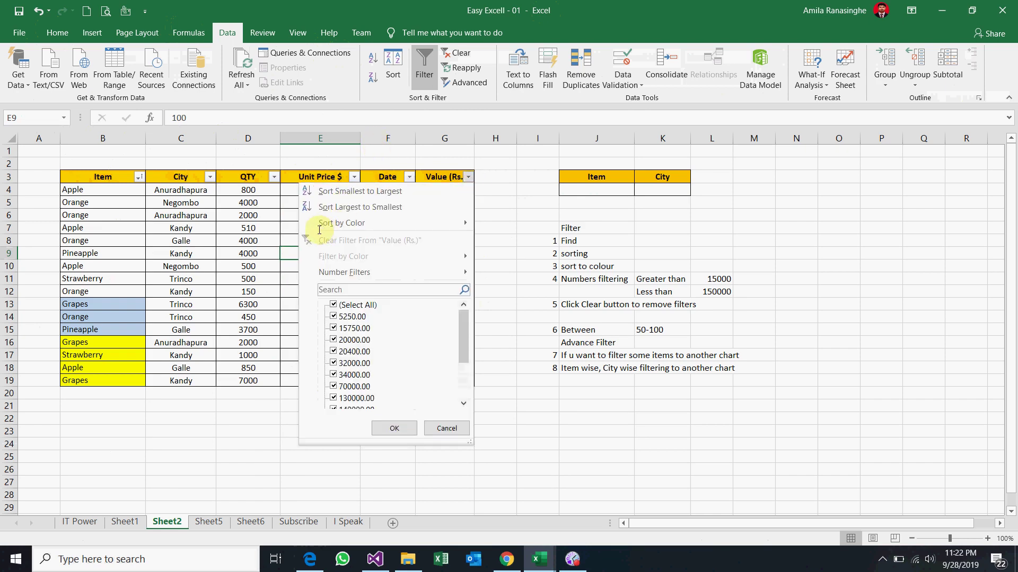
click(398, 288)
text(150000)
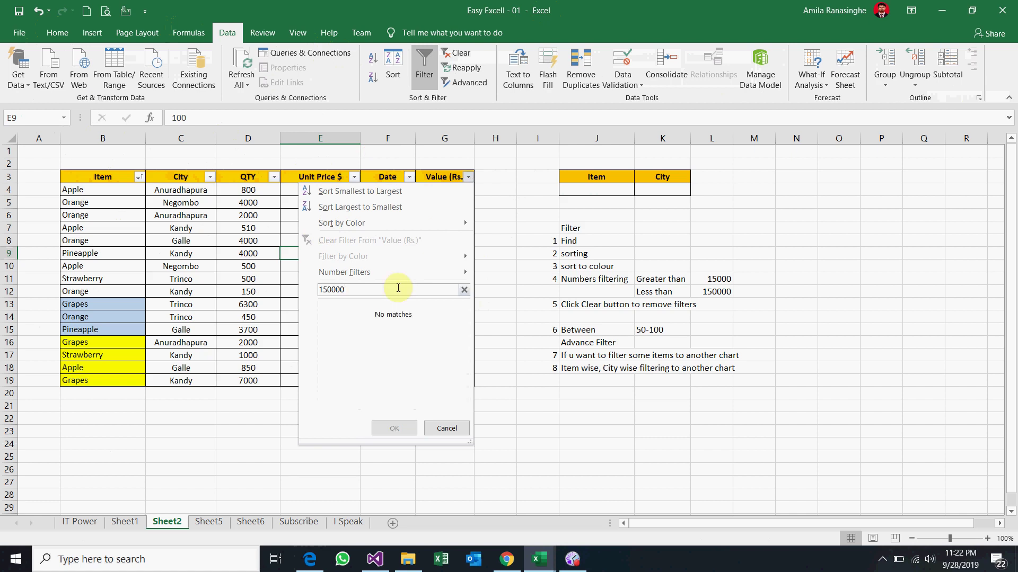
key(BackSpace)
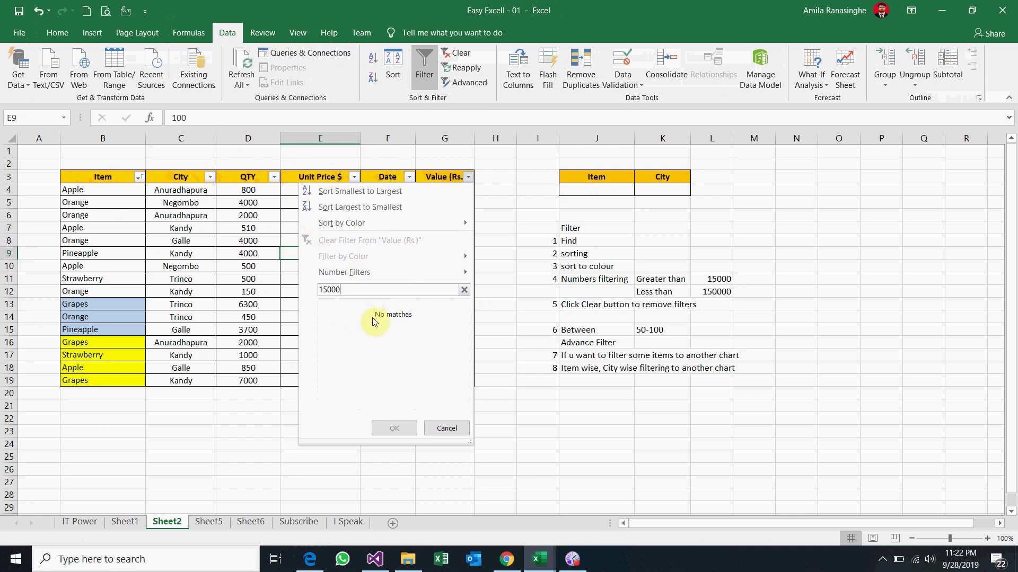
click(447, 429)
- Apply a Greater Than 15000 number filter to Value (Rs.), hiding the 5250.00 row
click(469, 177)
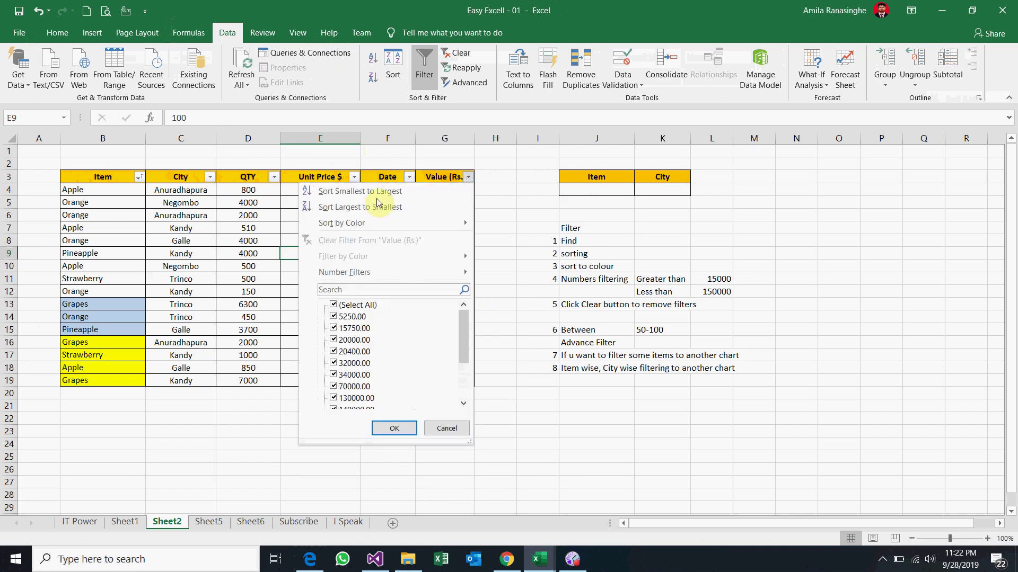
key(Down)
key(Down)
key(Down)
key(Right)
key(Down)
key(Down)
key(Down)
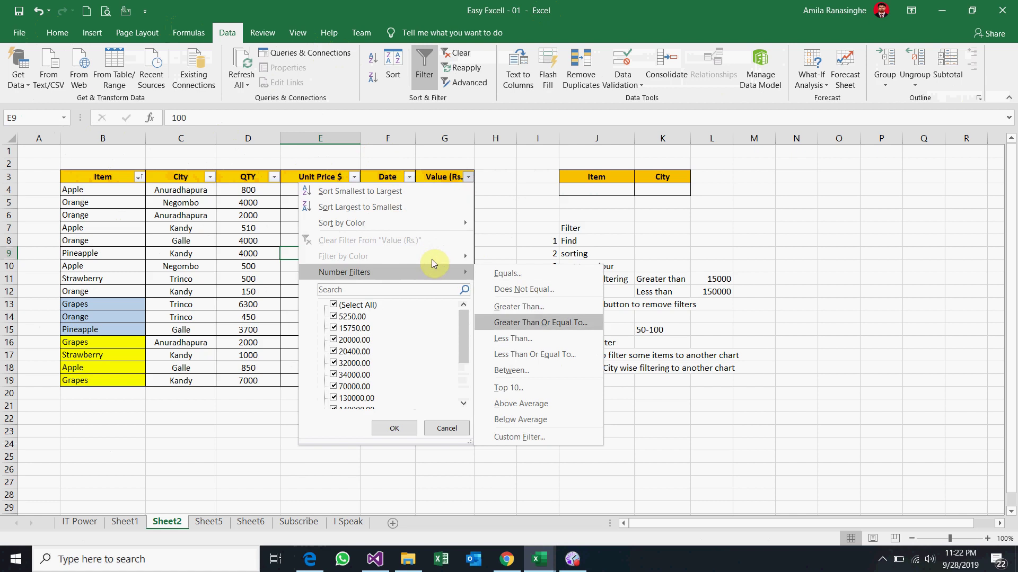
key(Up)
key(Return)
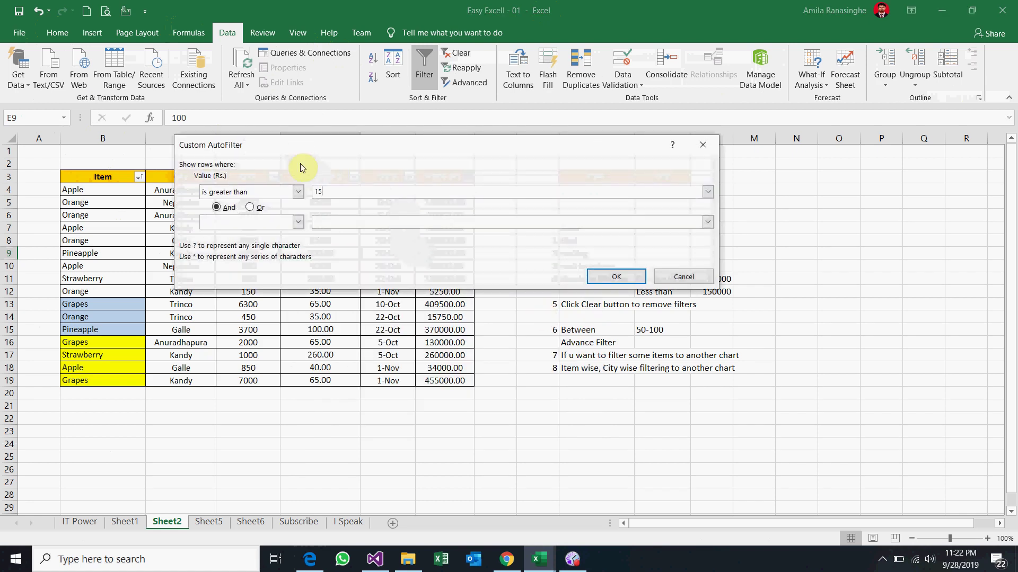
key(Return)
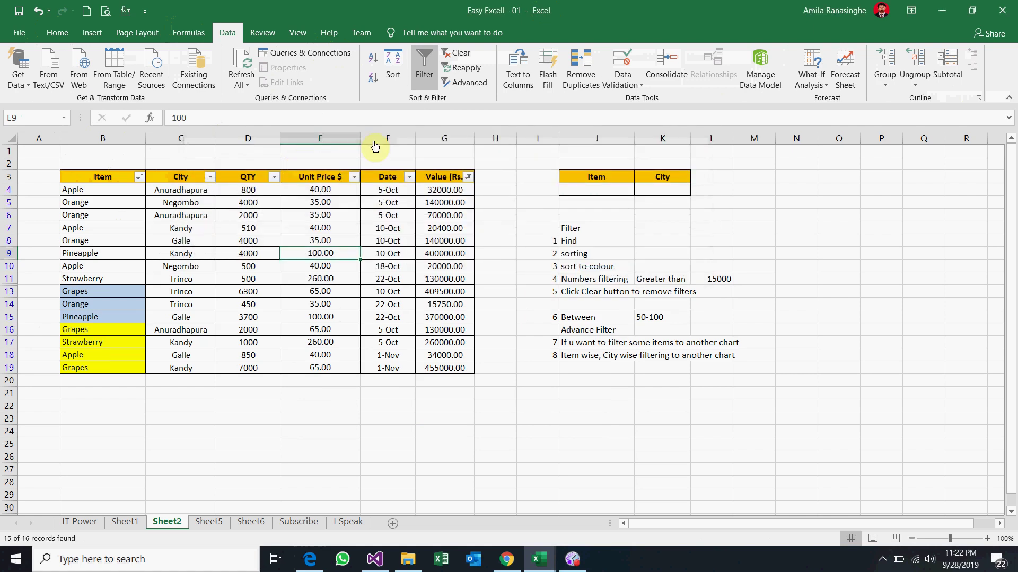
- Change the Value (Rs.) filter to Less Than 150000, leaving 11 of 16 records
drag(466, 190, 320, 368)
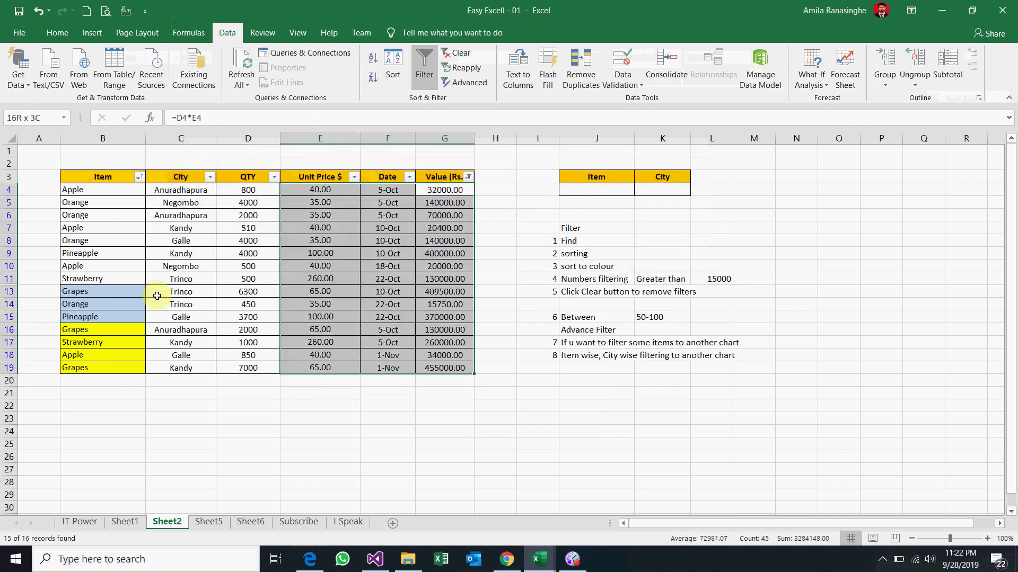
drag(157, 296, 74, 293)
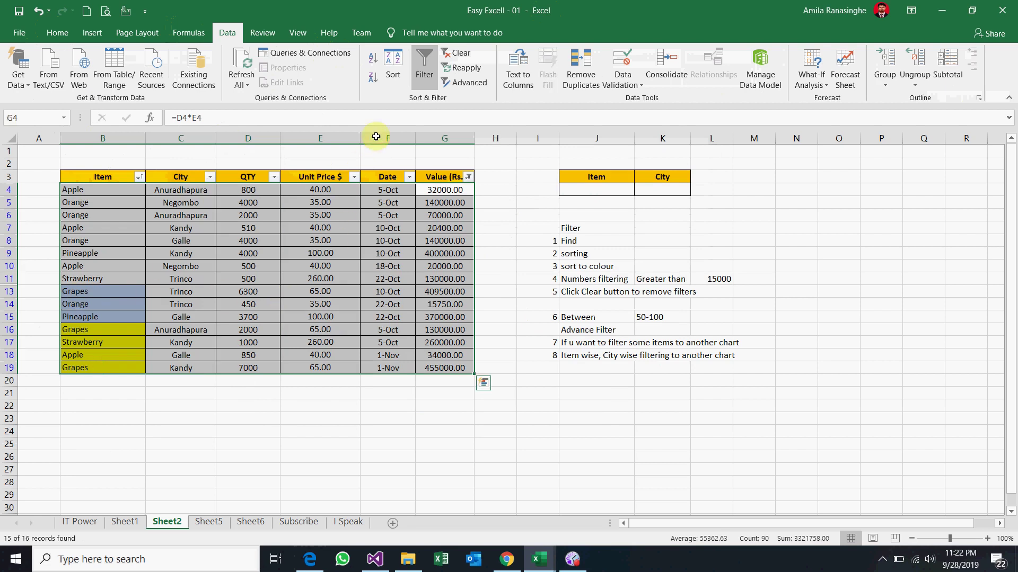
click(468, 176)
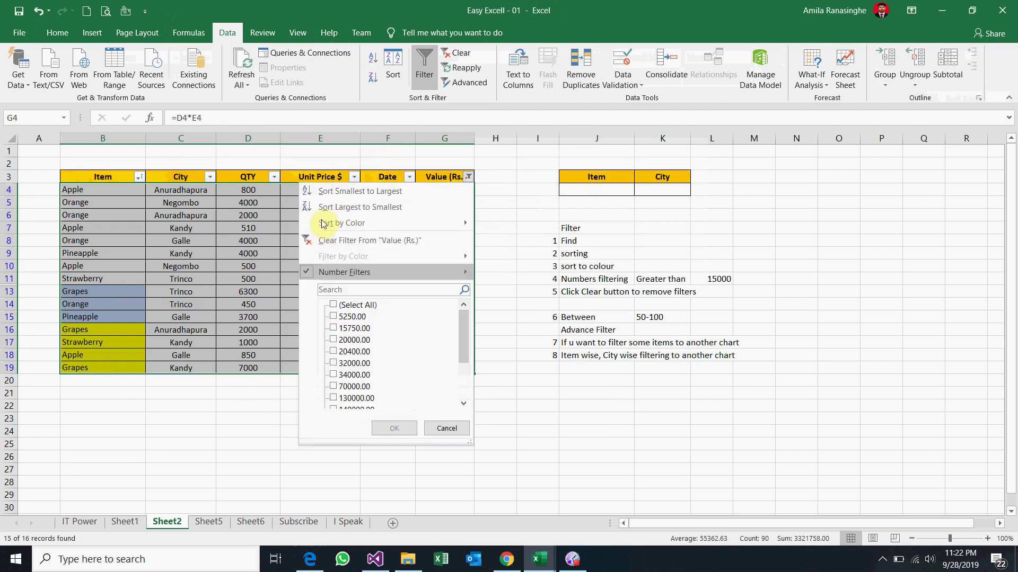
click(523, 337)
text(150000)
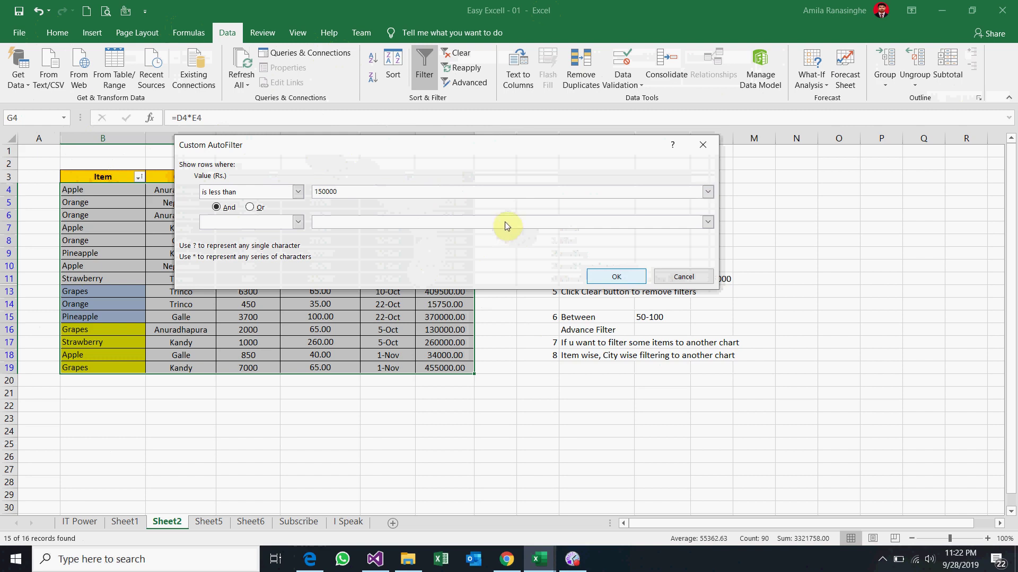
key(Return)
- Select the visible Value (Rs.) figures in column G down to row 18
drag(355, 154, 352, 246)
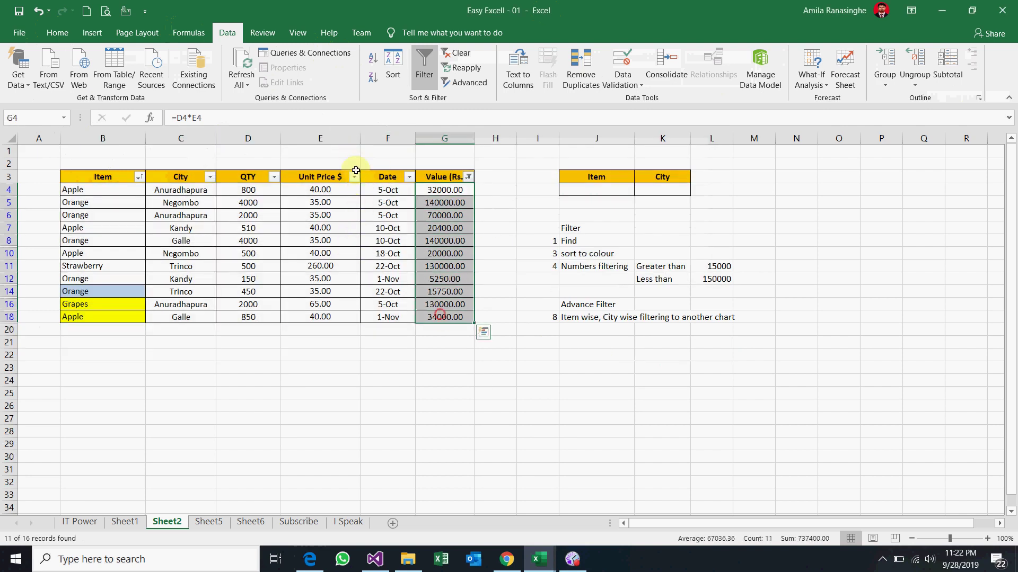
drag(444, 189, 445, 254)
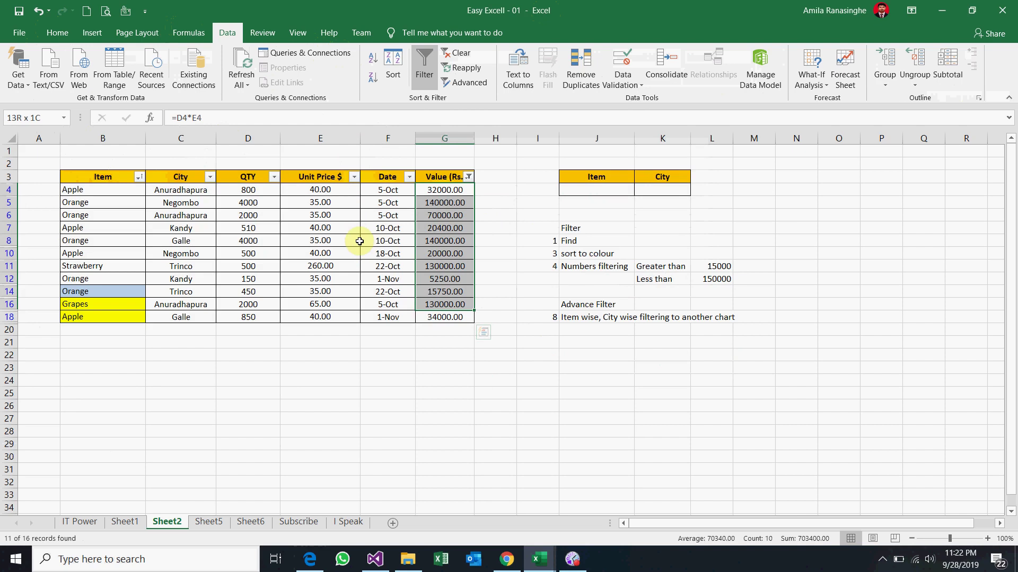
key(shift+Down)
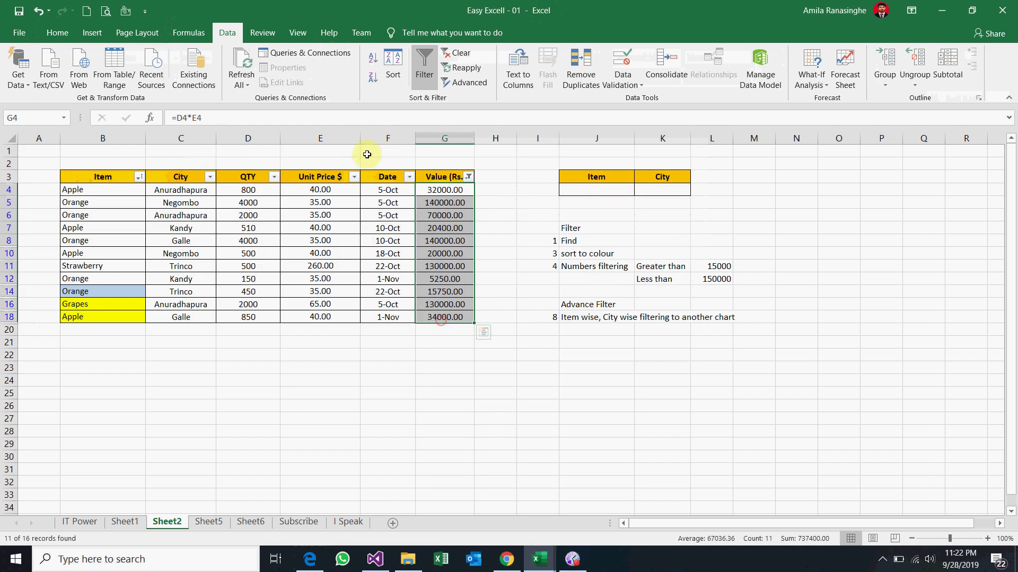
- Review the Less Than 150000 condition, then clear the Value (Rs.) filter so all 16 rows show
click(469, 177)
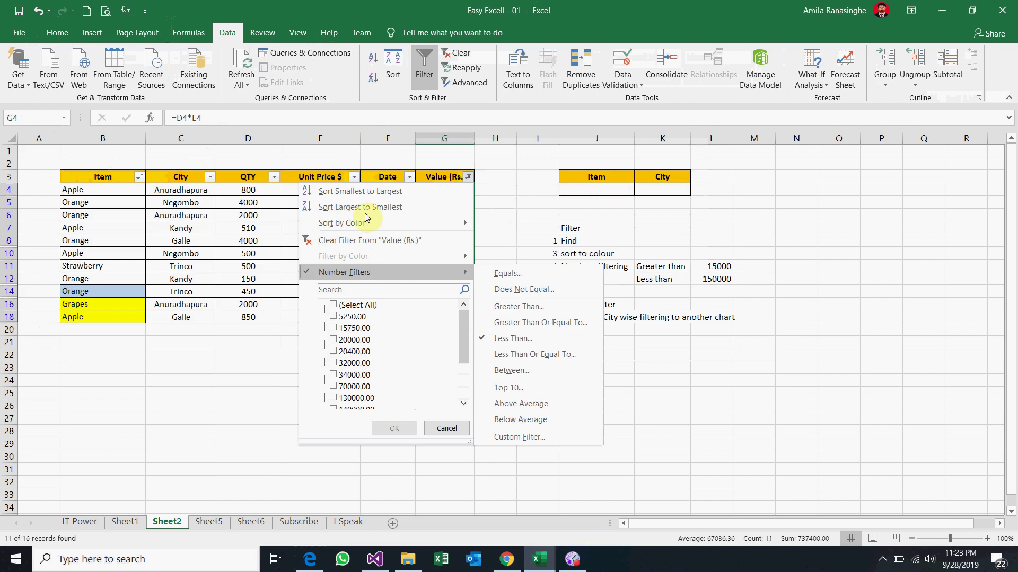
click(511, 338)
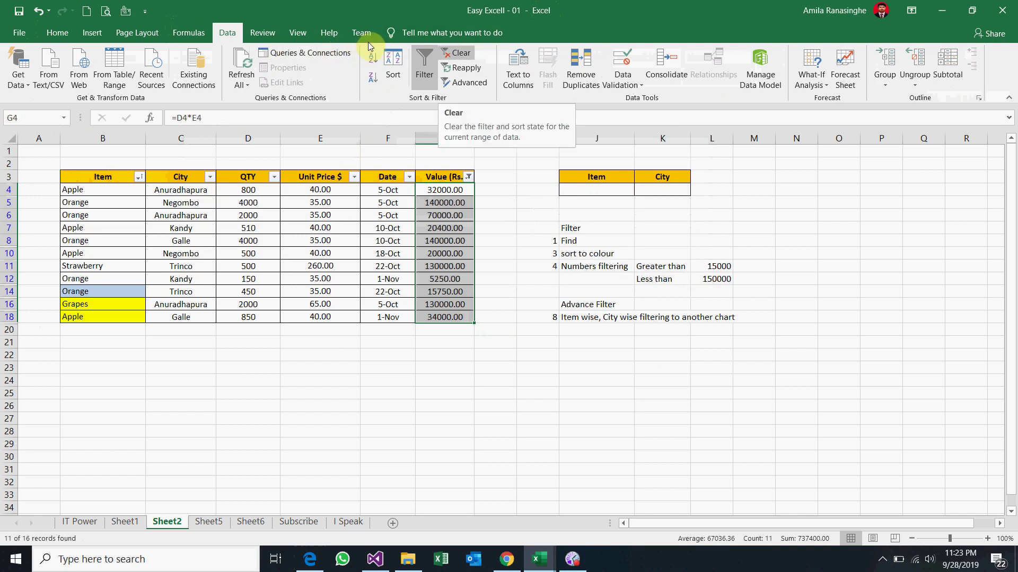
click(457, 53)
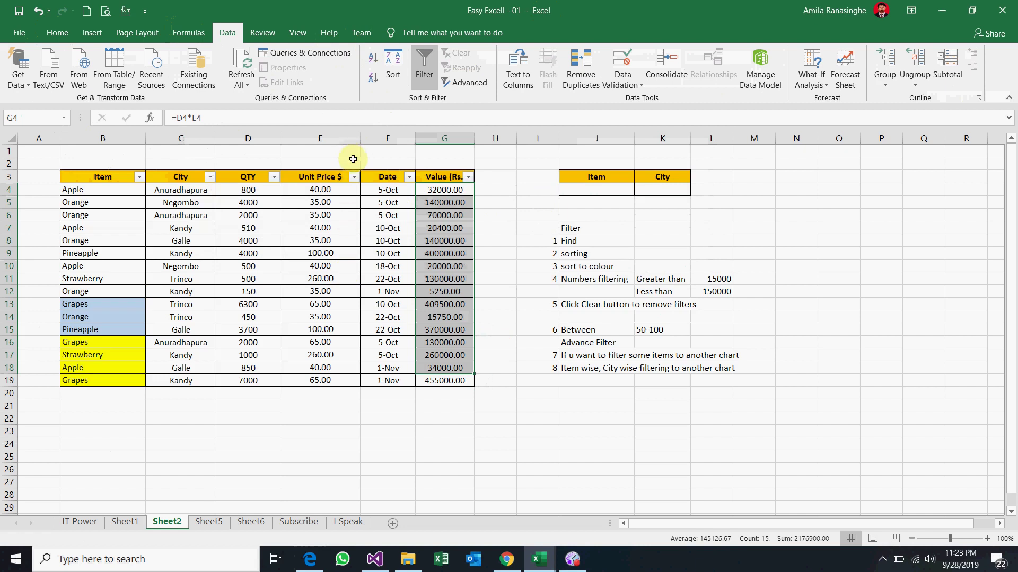
drag(445, 189, 247, 274)
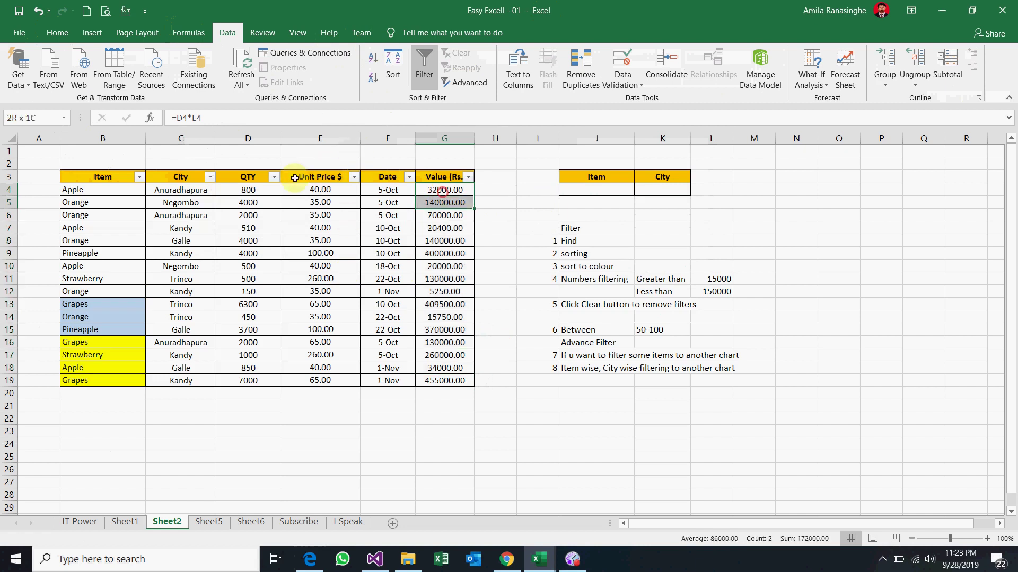
- Switch to the Home tab, glance at the Sort & Filter options, and select cell G8
click(57, 32)
click(937, 80)
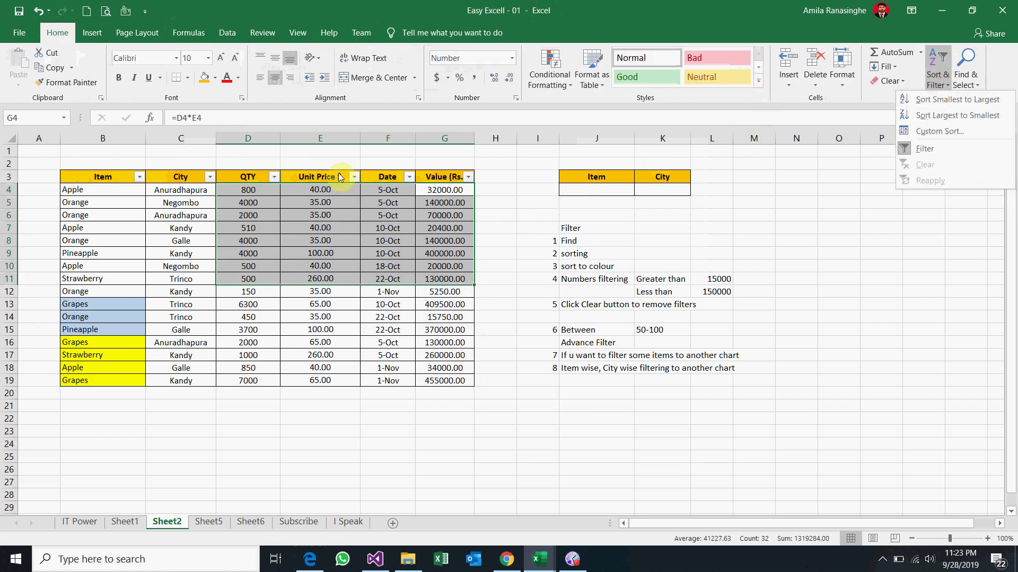
click(422, 213)
click(453, 241)
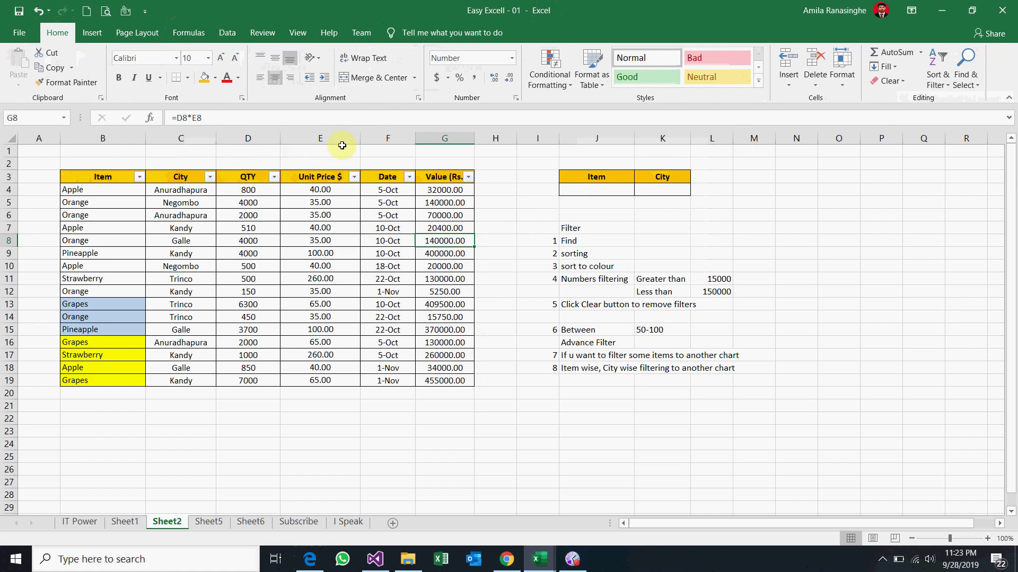
- Filter Unit Price $ to values between 50 and 100, leaving 5 of 16 records
click(354, 177)
mouse_move(239, 272)
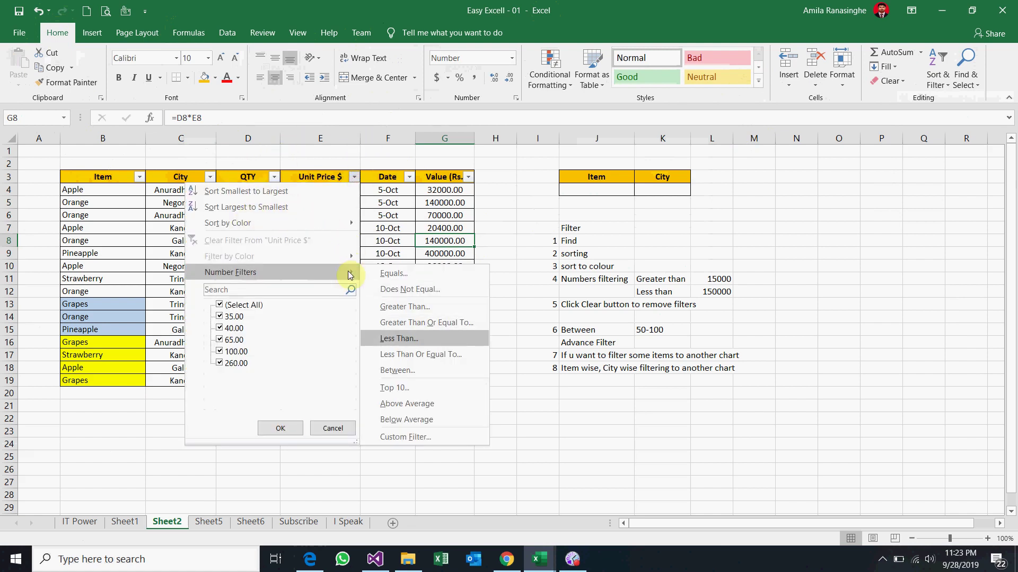
click(492, 222)
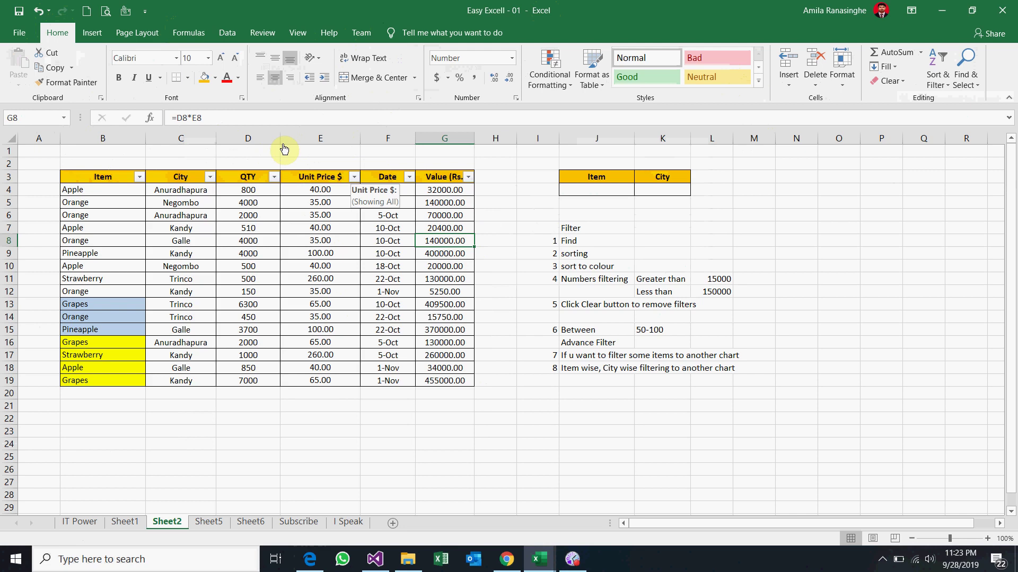
click(354, 176)
mouse_move(230, 272)
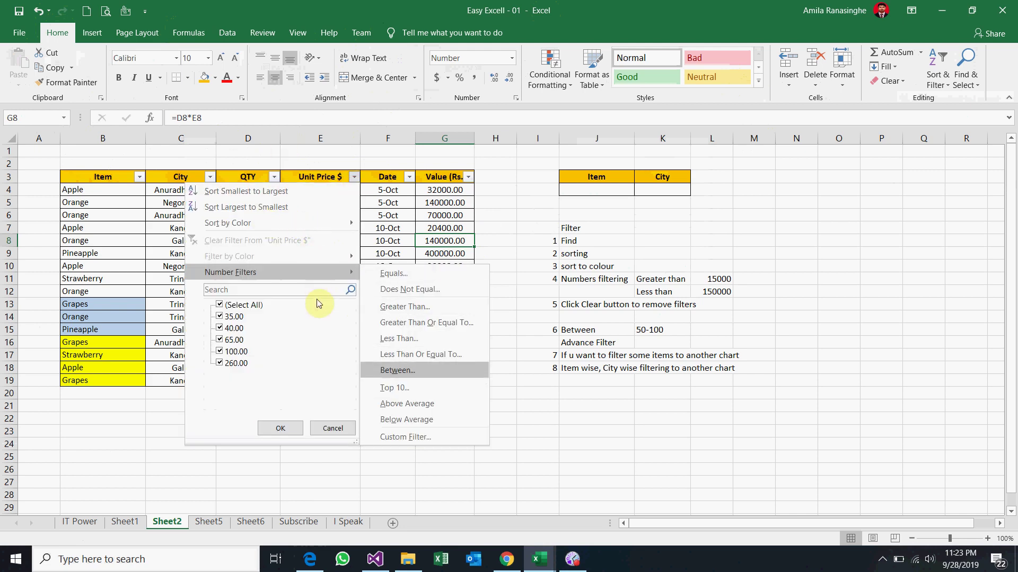
click(312, 174)
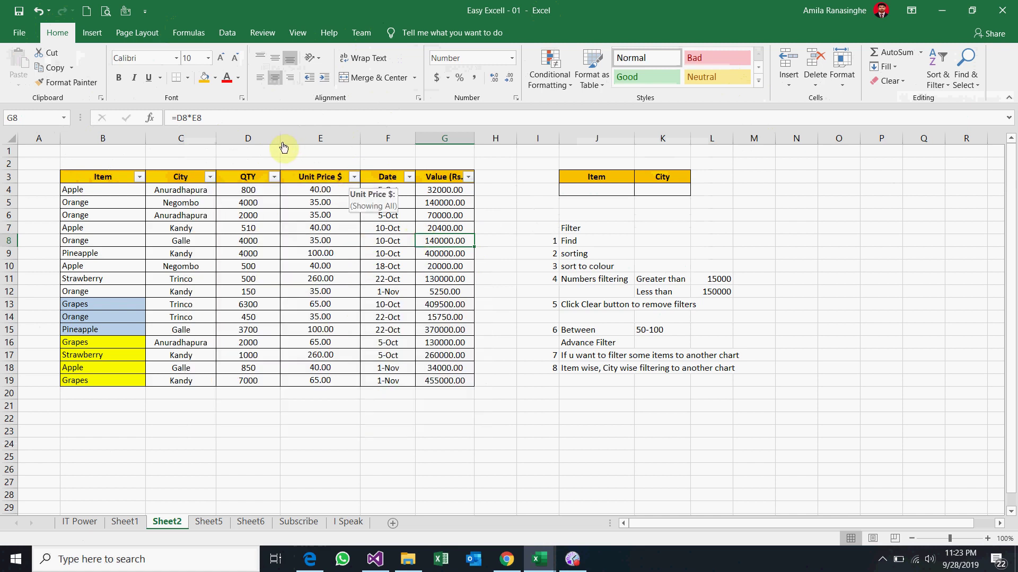
click(354, 177)
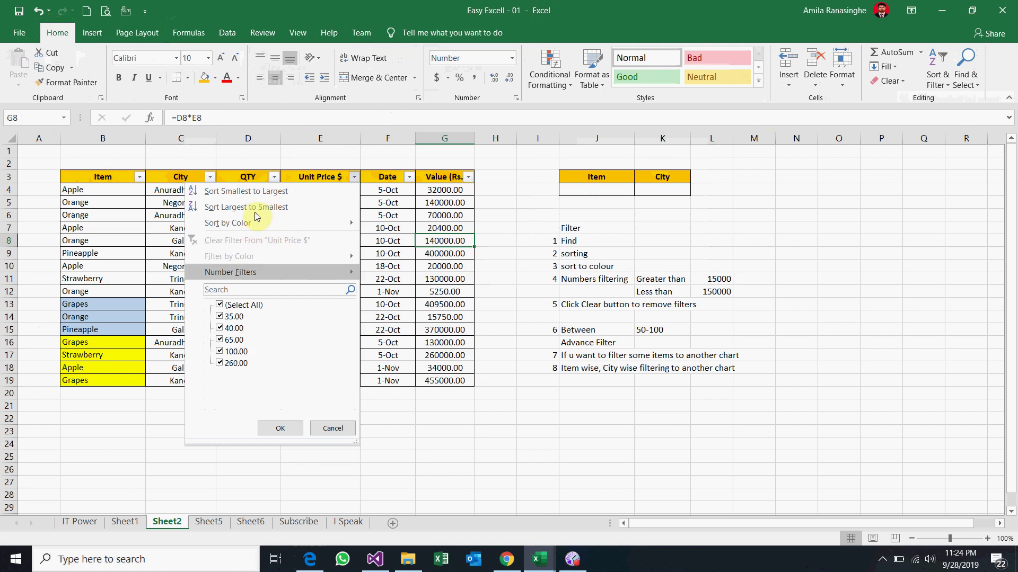
key(Down)
key(Down)
key(Down)
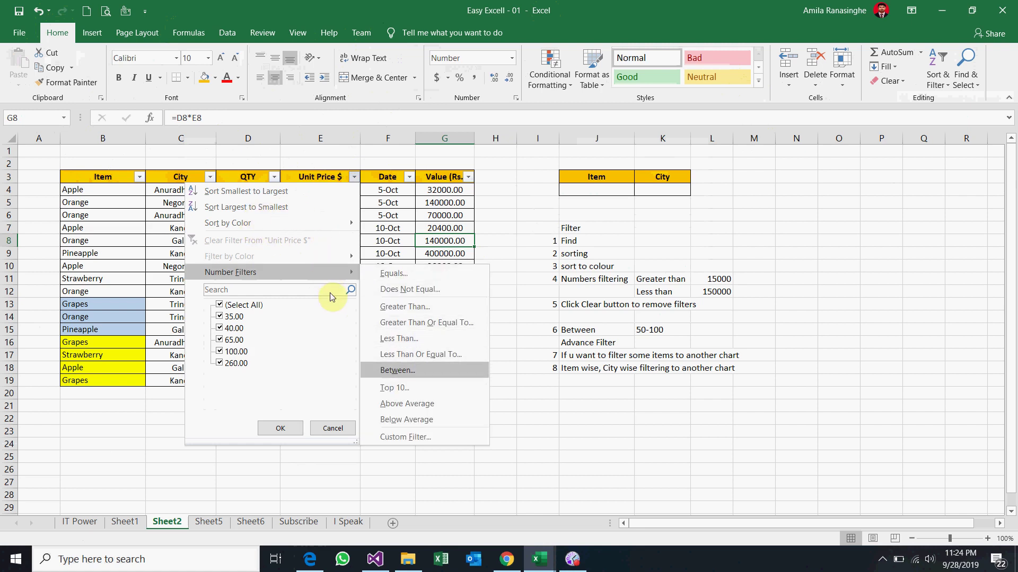
key(Return)
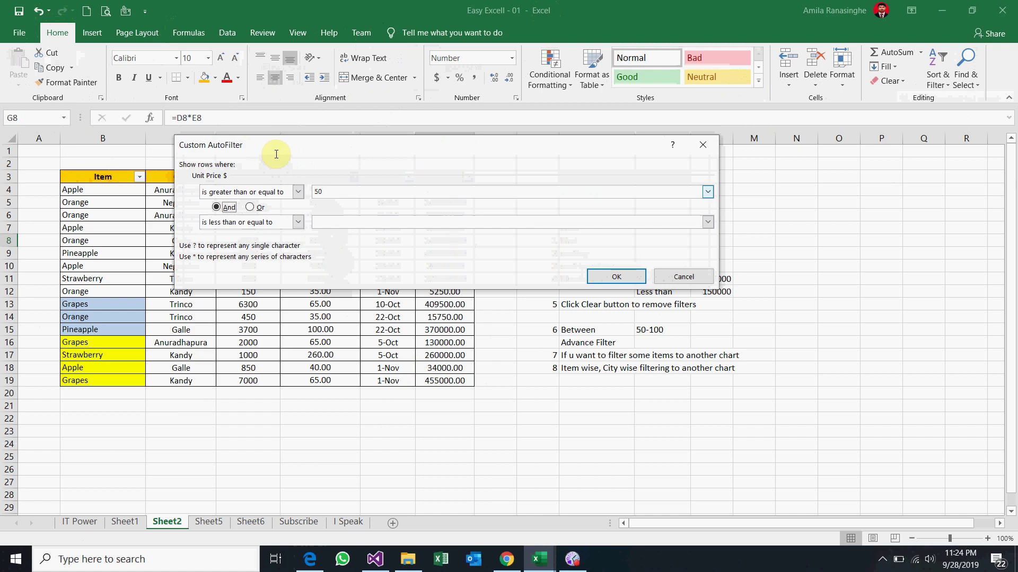
click(330, 226)
text(100)
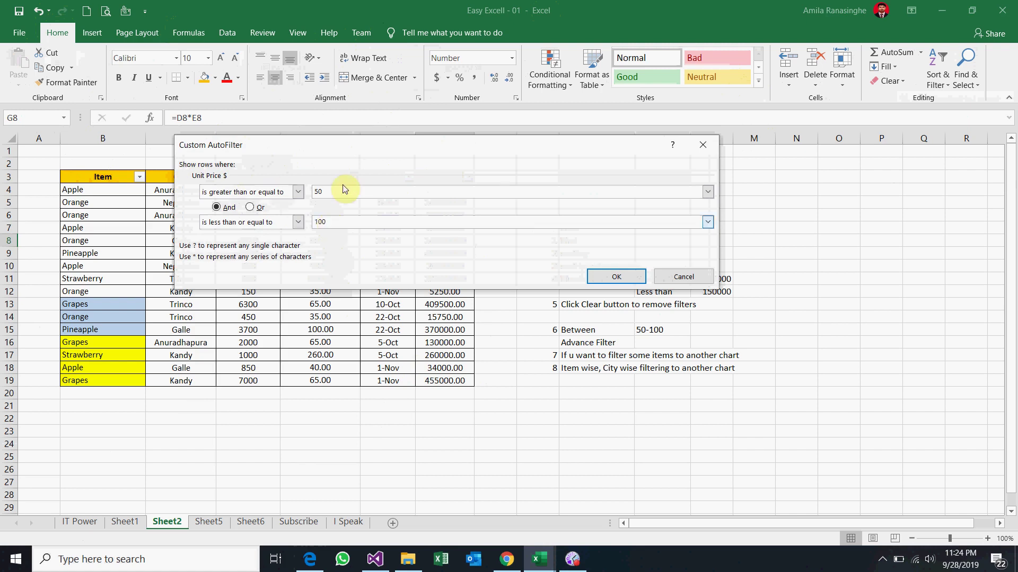
click(615, 276)
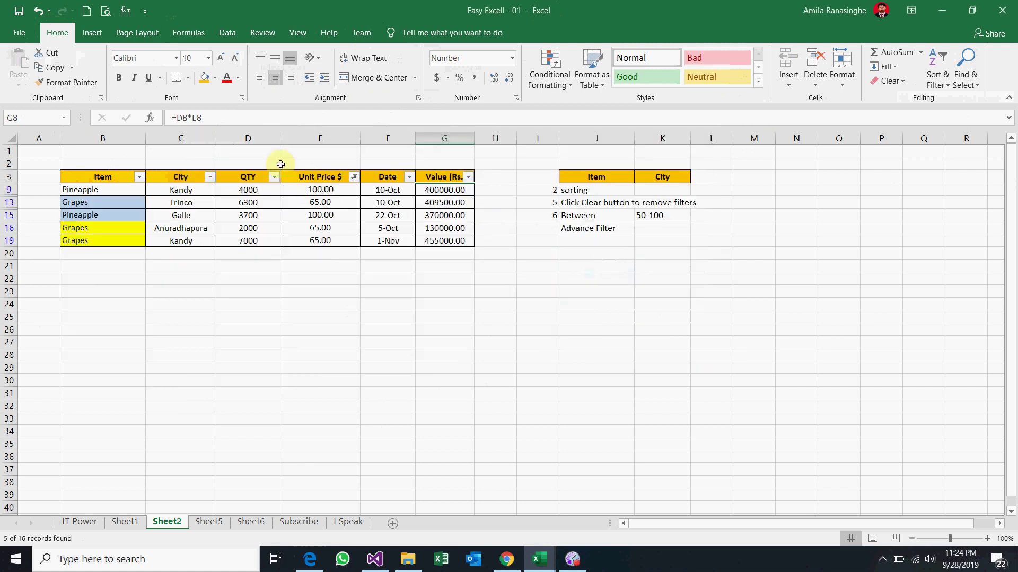
- Clear the Unit Price $ filter so all 16 rows show again
mouse_move(312, 189)
mouse_down()
mouse_move(339, 238)
mouse_move(321, 190)
mouse_up()
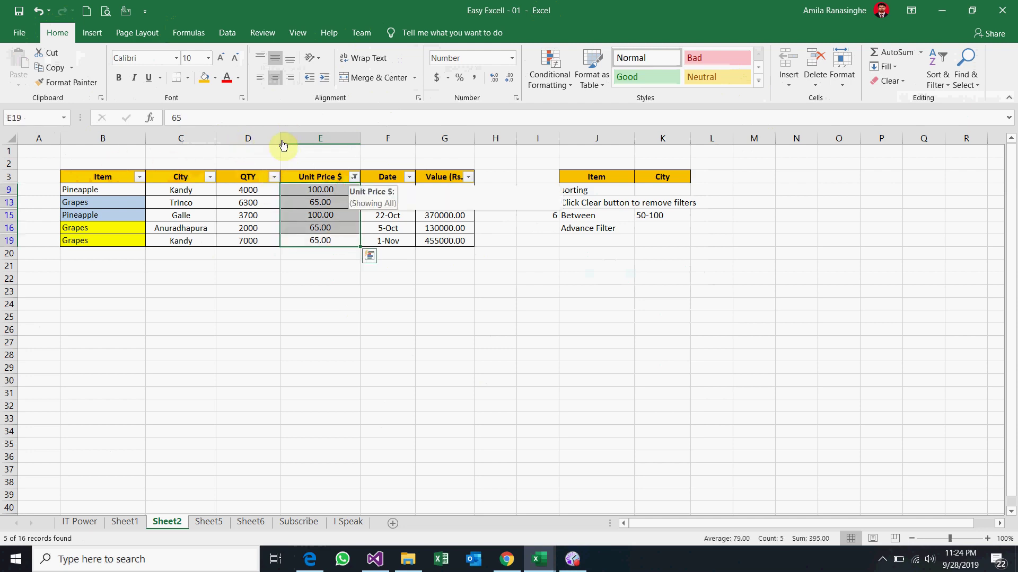
click(354, 176)
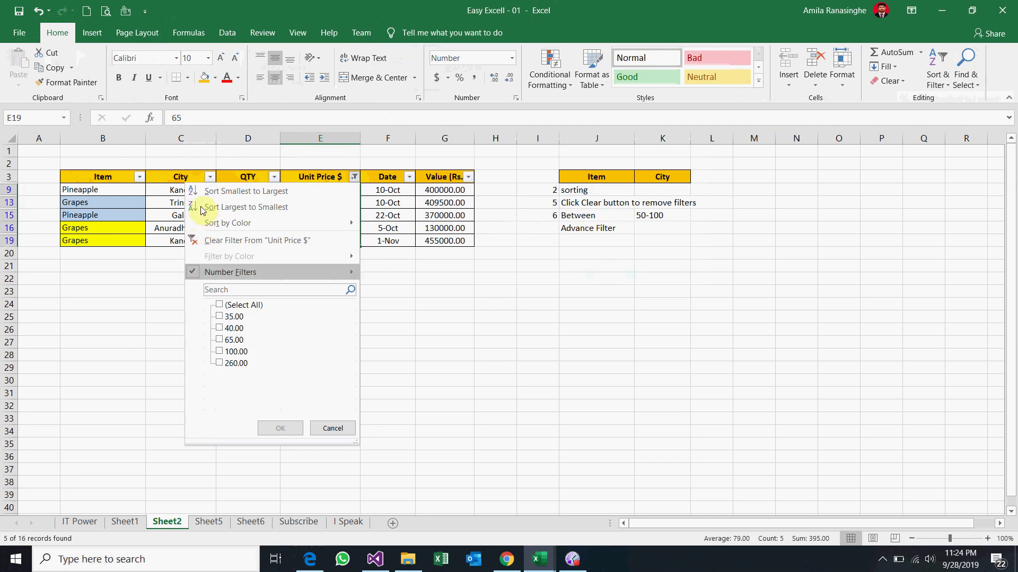
click(207, 240)
click(383, 244)
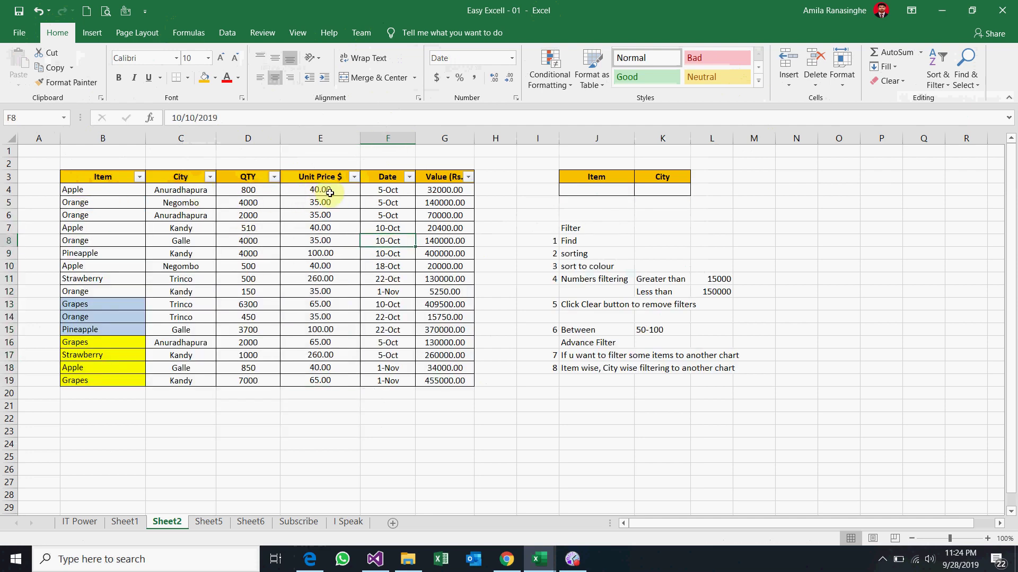
click(317, 214)
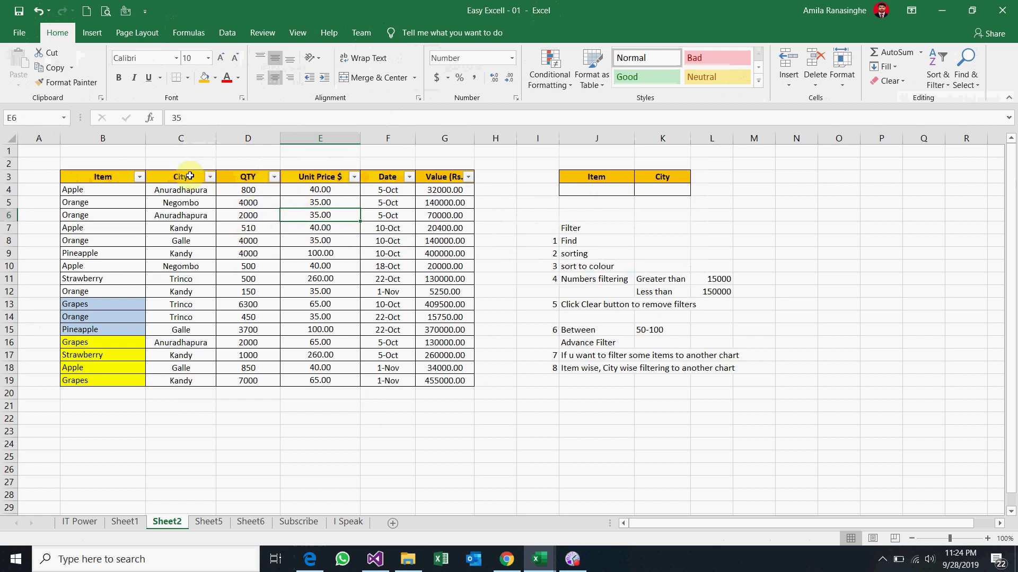
- Browse the Item and Unit Price $ filter menus and close them unchanged
click(139, 176)
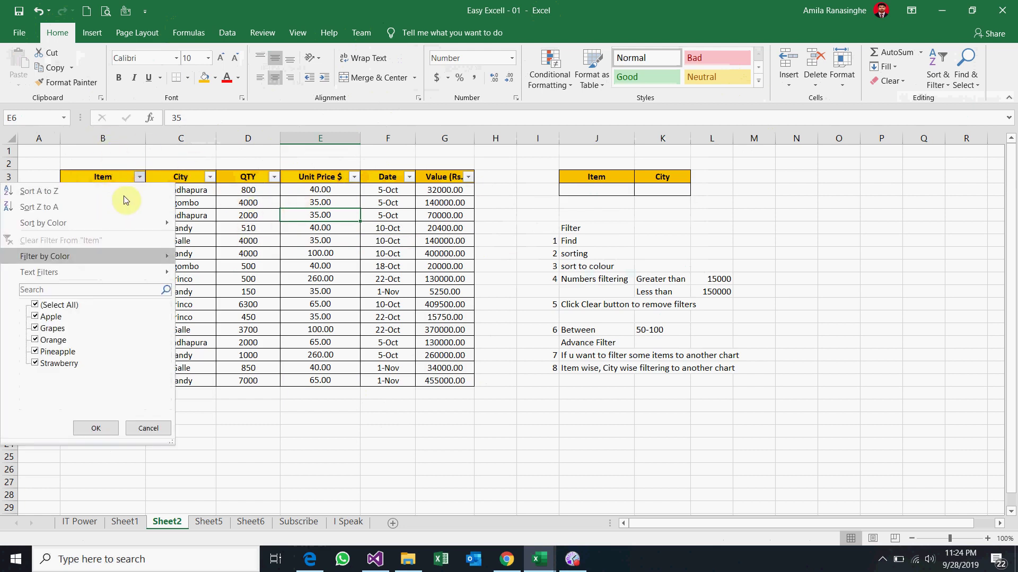
key(Escape)
click(354, 177)
mouse_move(230, 272)
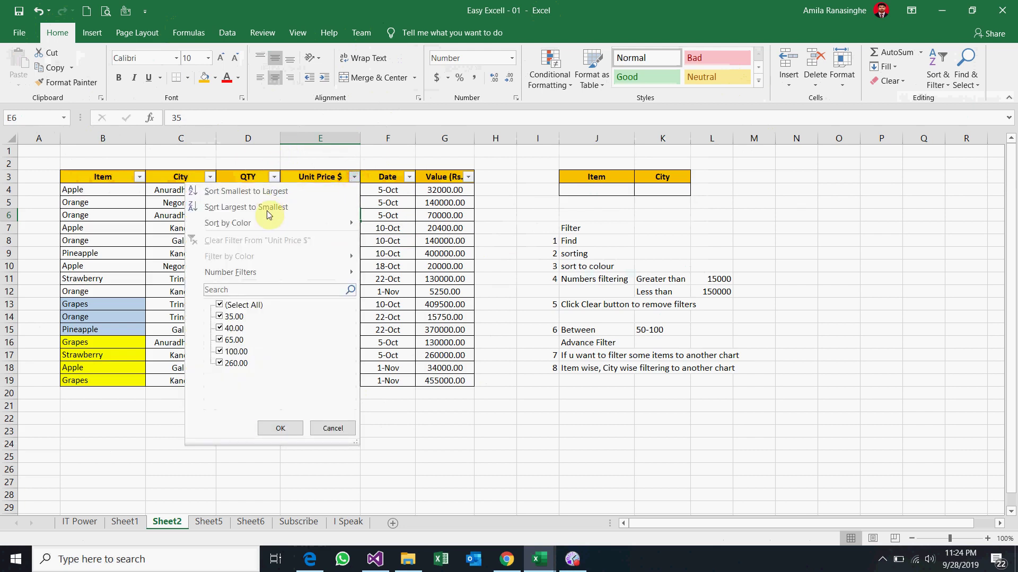
key(Right)
key(Down)
key(Down)
key(Down)
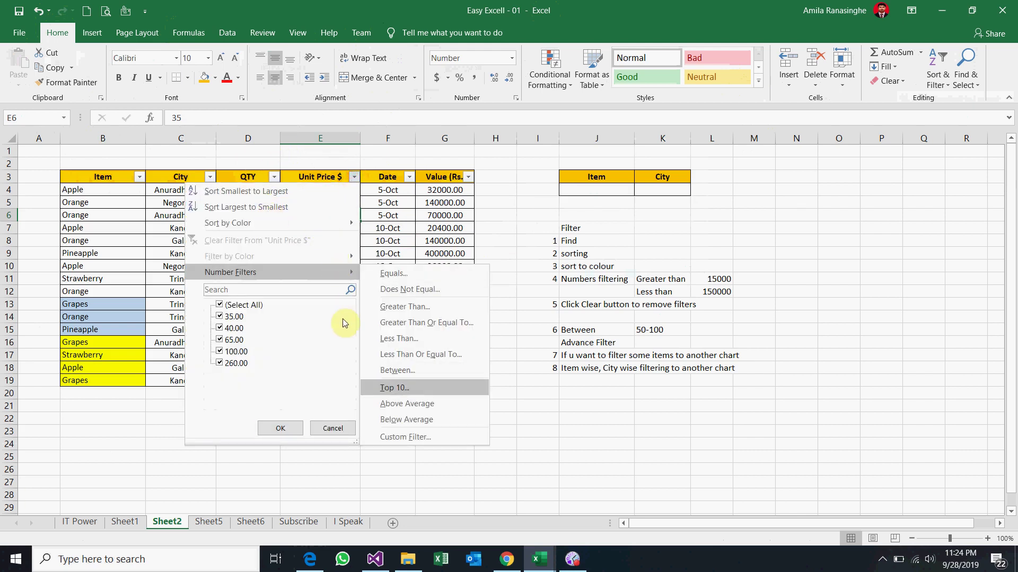
key(Down)
key(Down)
key(Down)
key(Up)
key(Up)
key(Up)
click(331, 172)
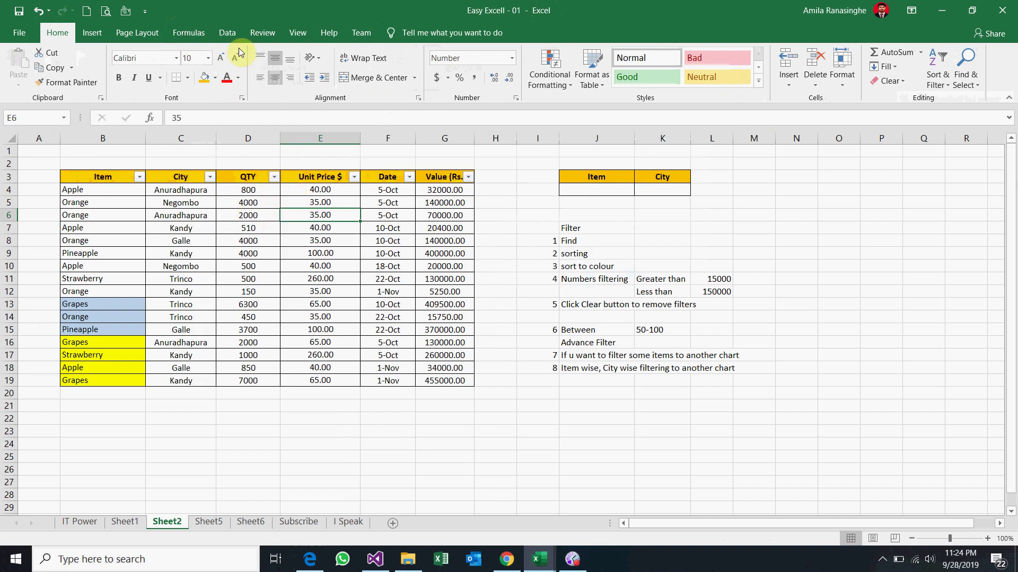
- Copy Apple from cell B4 into criteria cell J4 under the Item heading
click(227, 32)
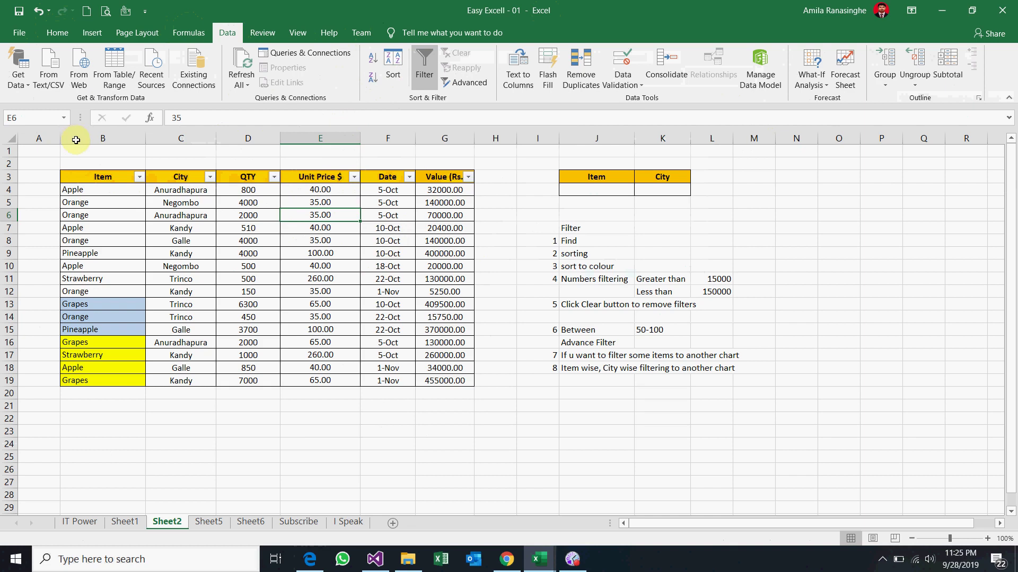
drag(170, 177, 173, 187)
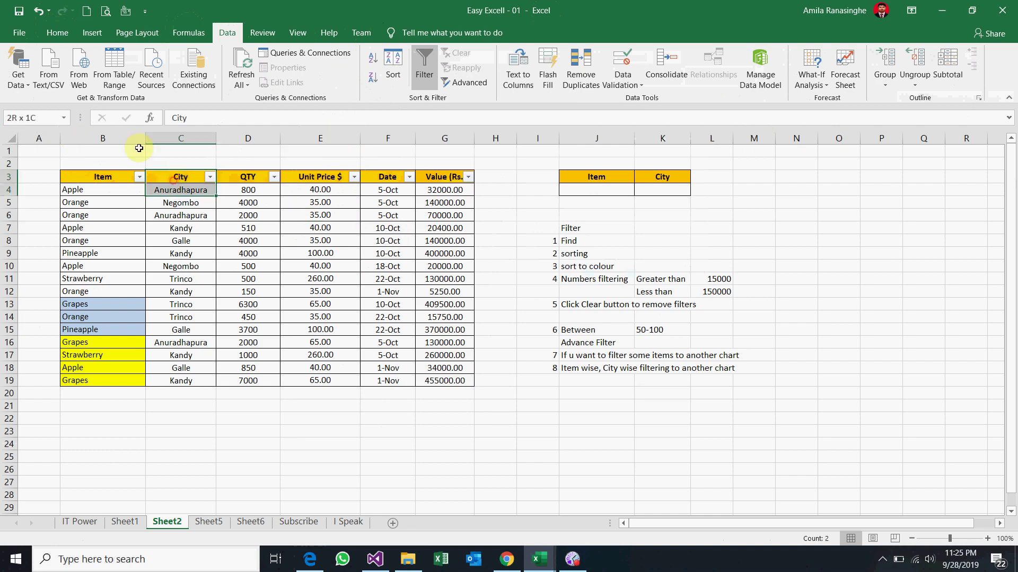
drag(103, 177, 103, 190)
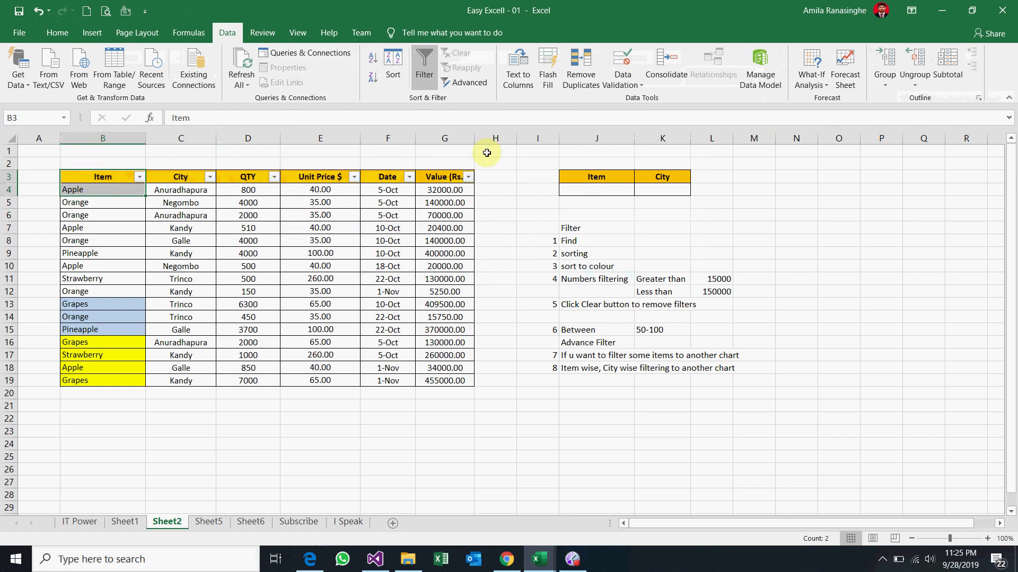
click(607, 191)
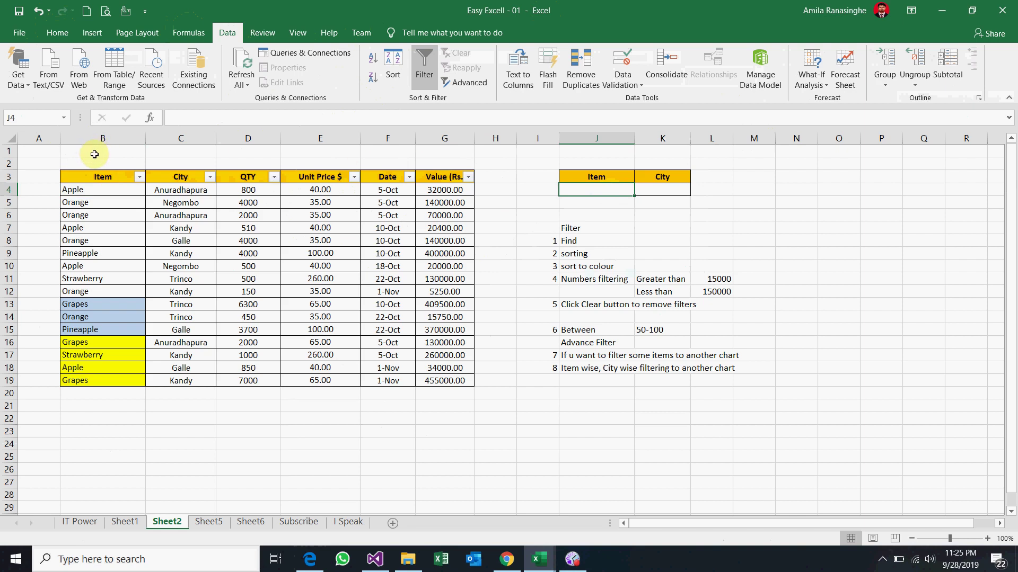
click(118, 192)
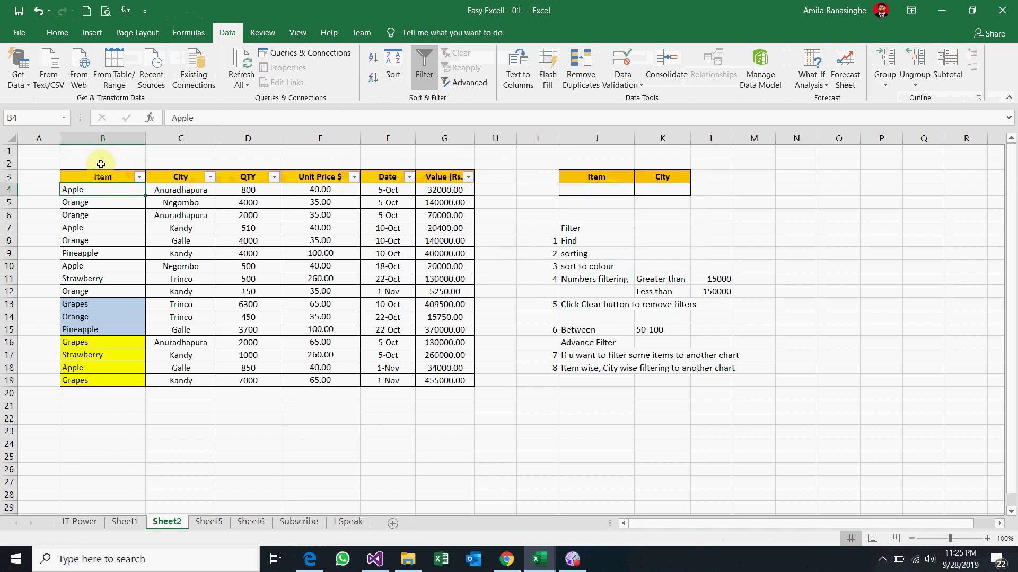
key(ctrl+c)
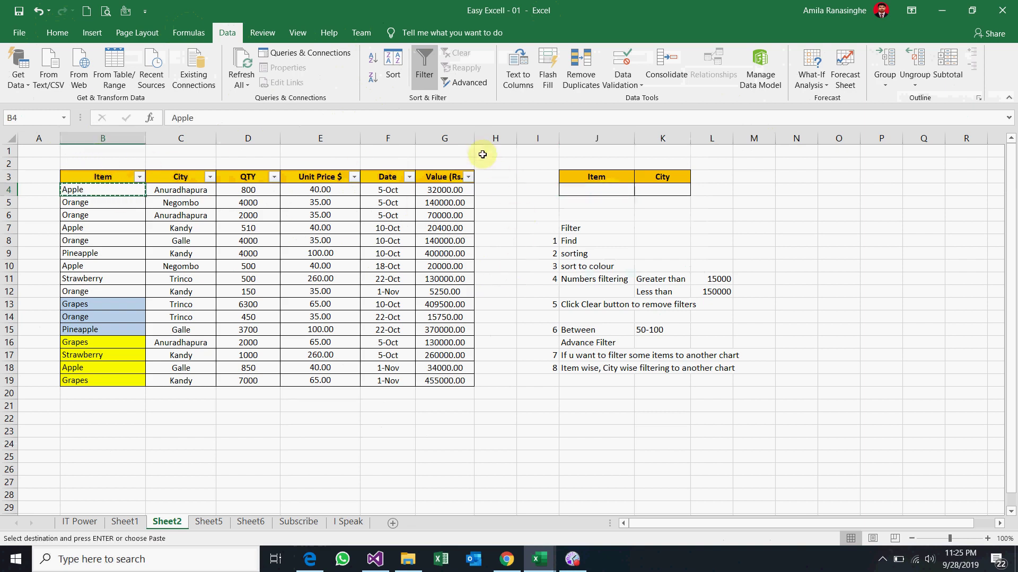
click(603, 189)
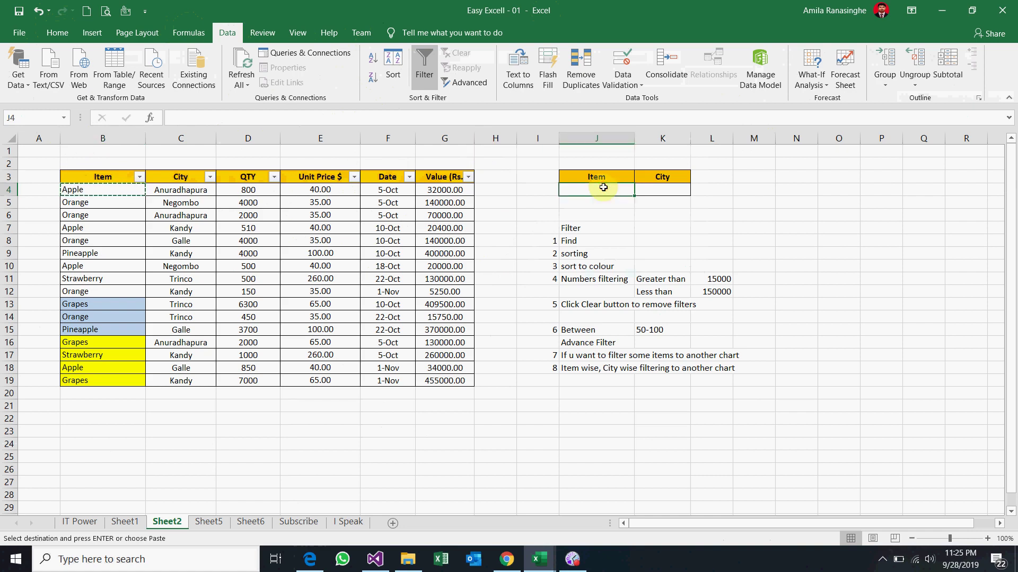
key(Return)
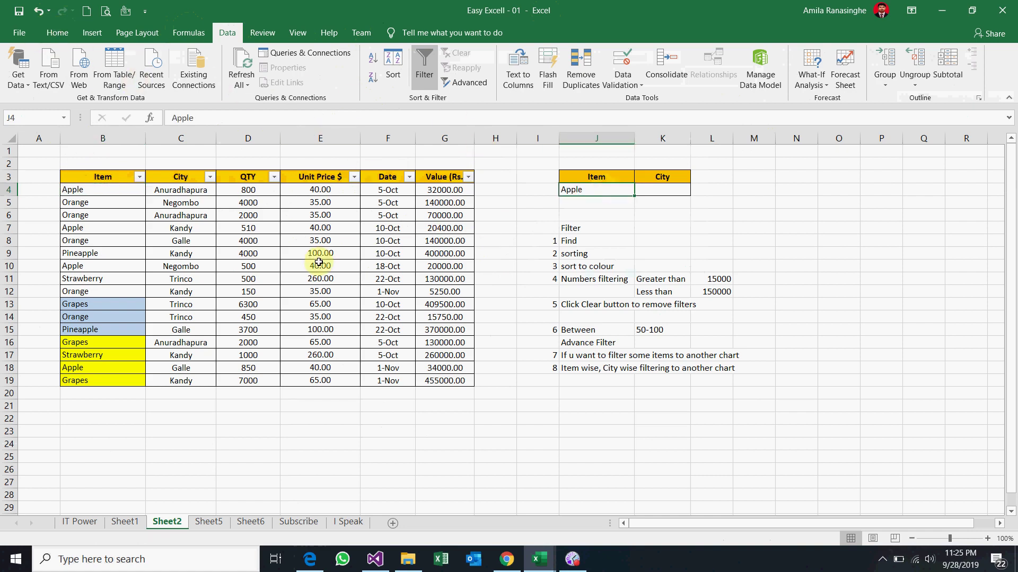
click(397, 328)
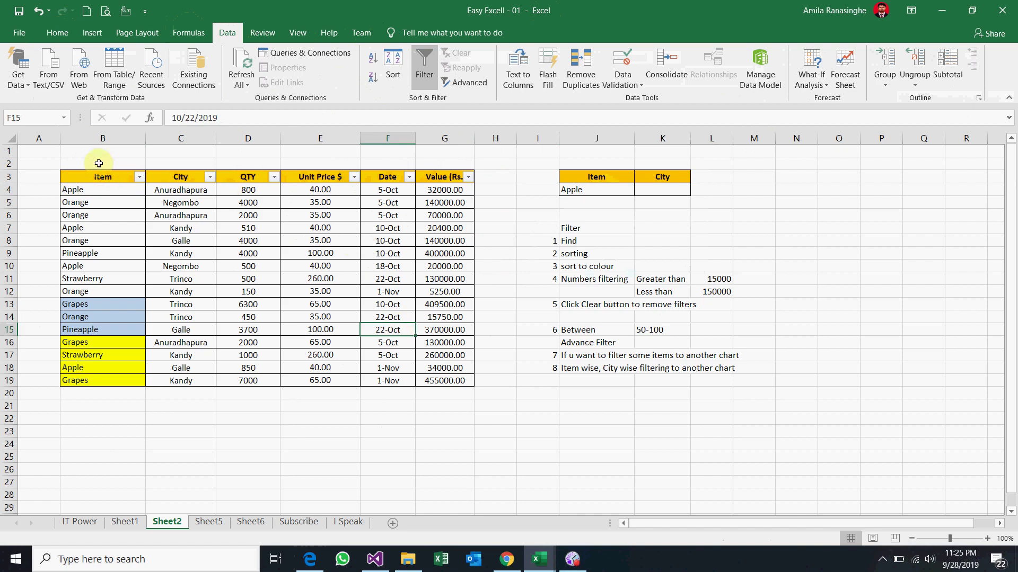
click(291, 292)
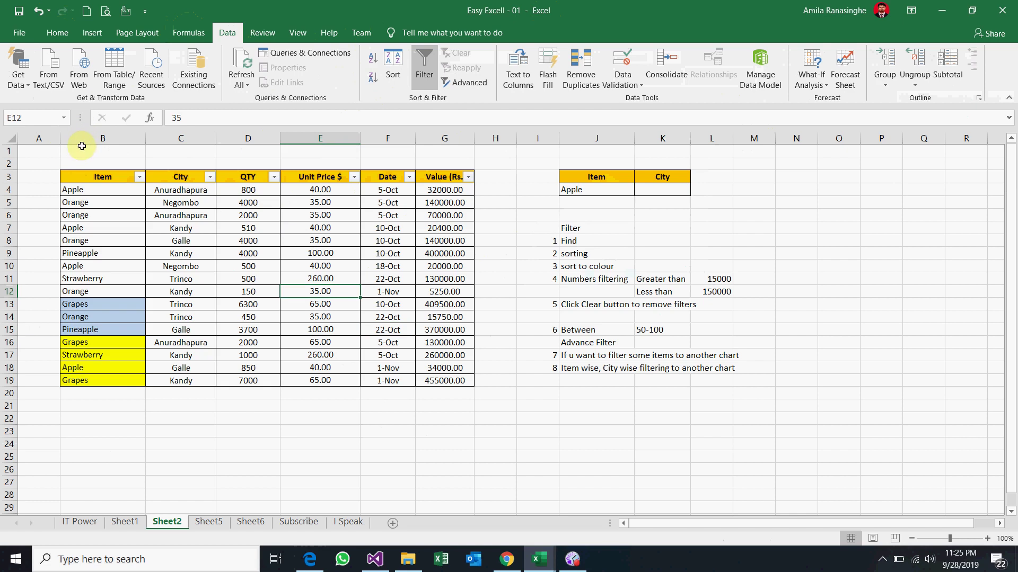
drag(82, 176, 350, 302)
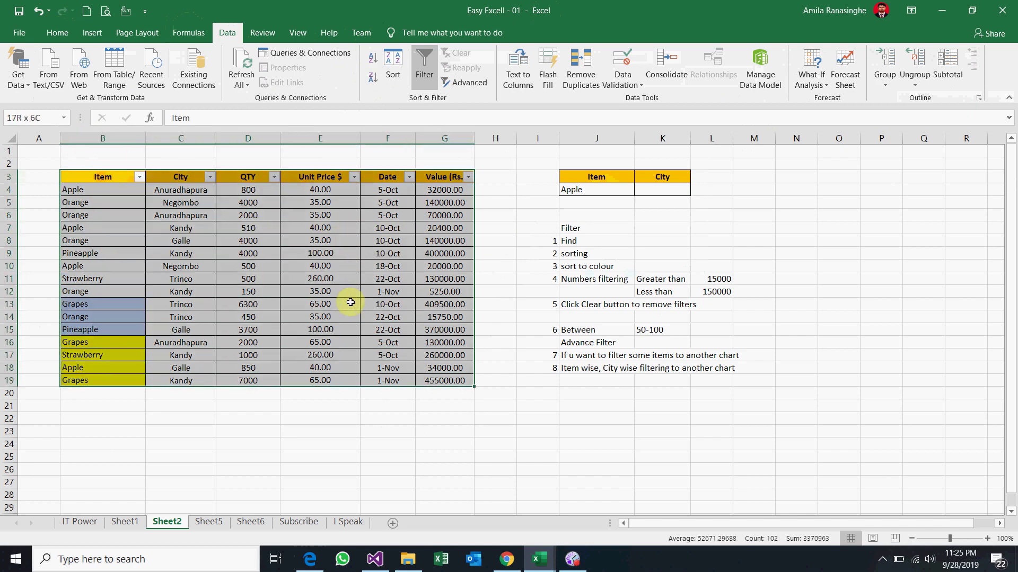
click(122, 174)
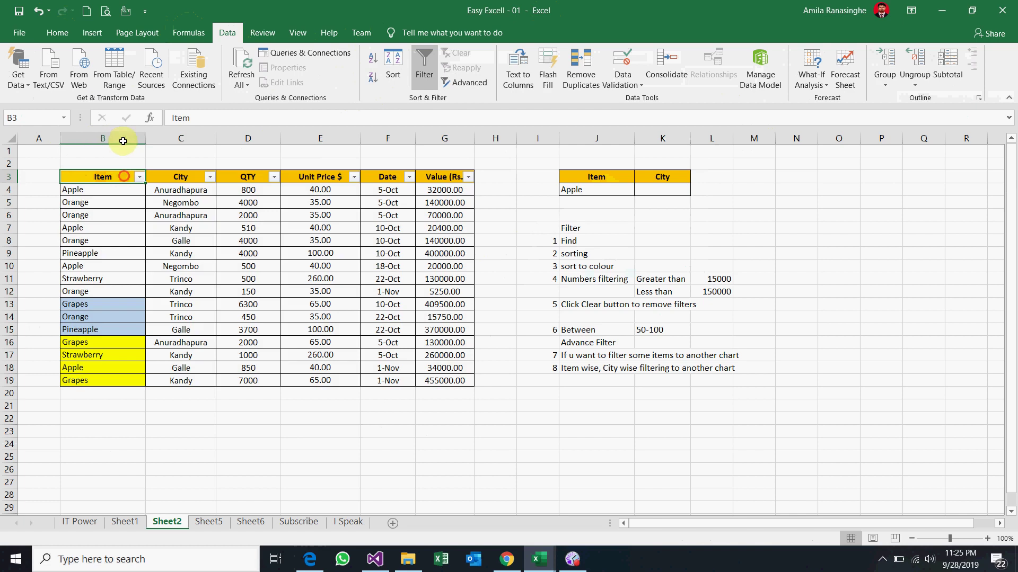
drag(101, 176, 355, 299)
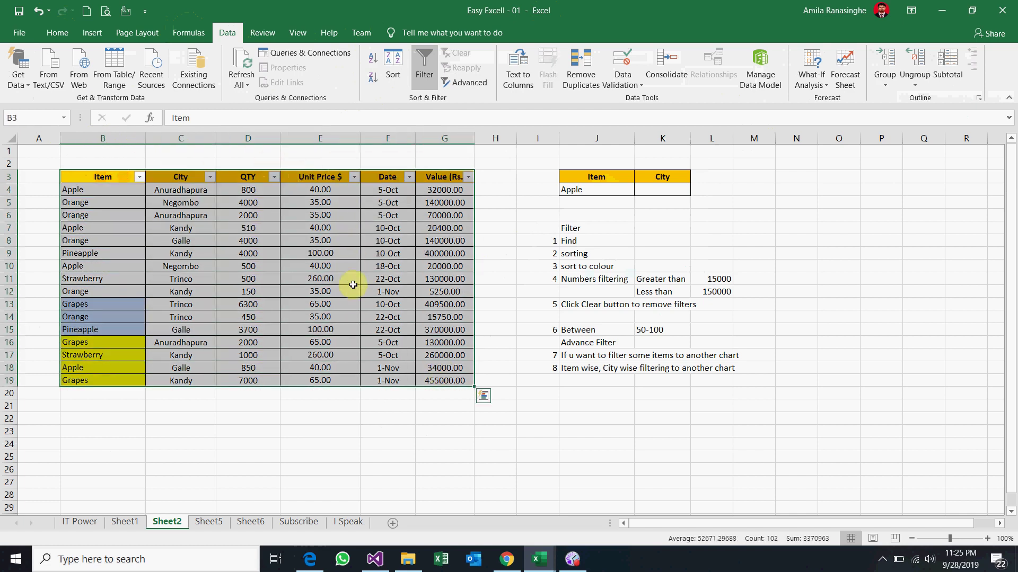
click(123, 429)
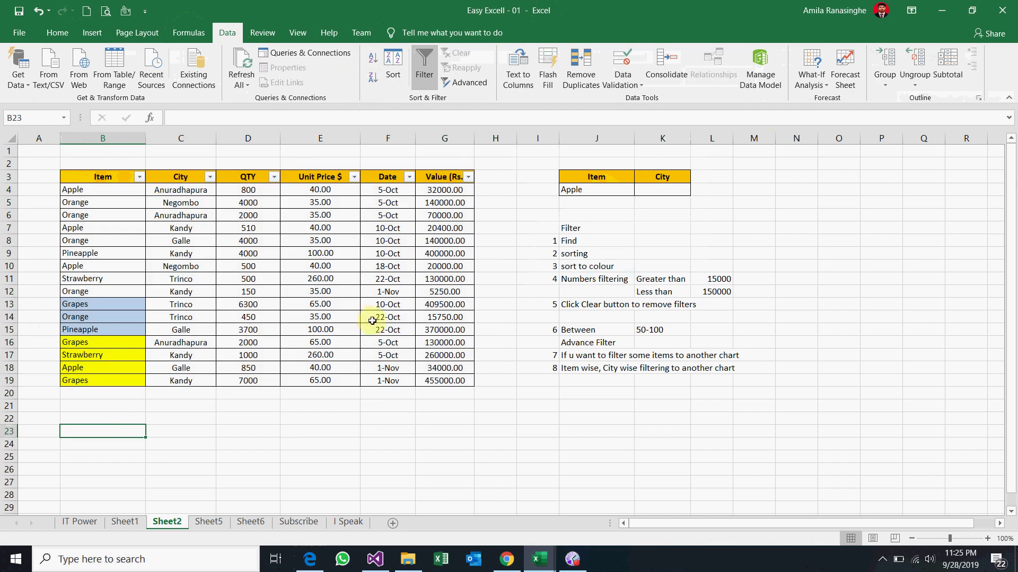
click(103, 177)
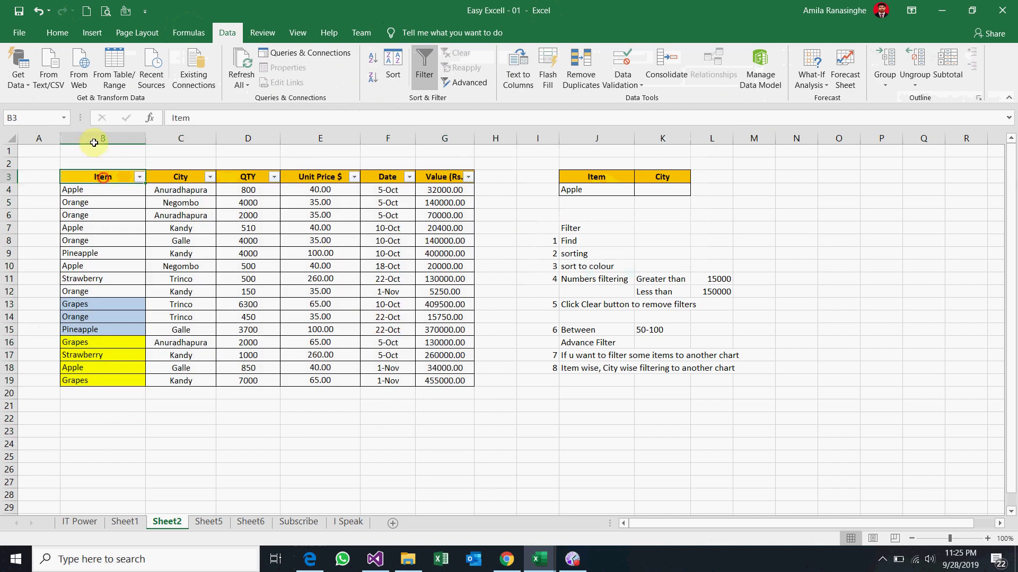
drag(103, 177, 355, 298)
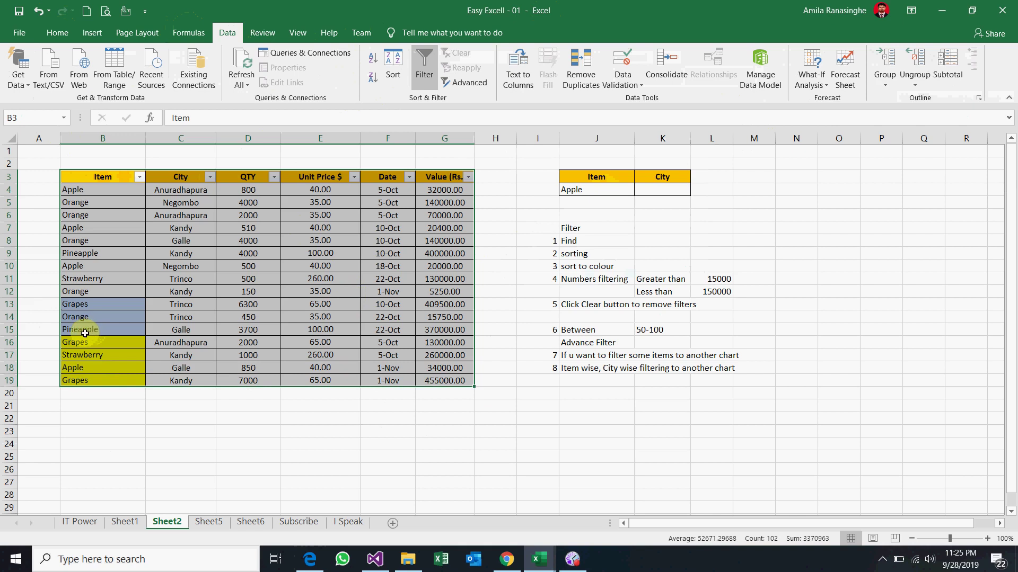
click(105, 416)
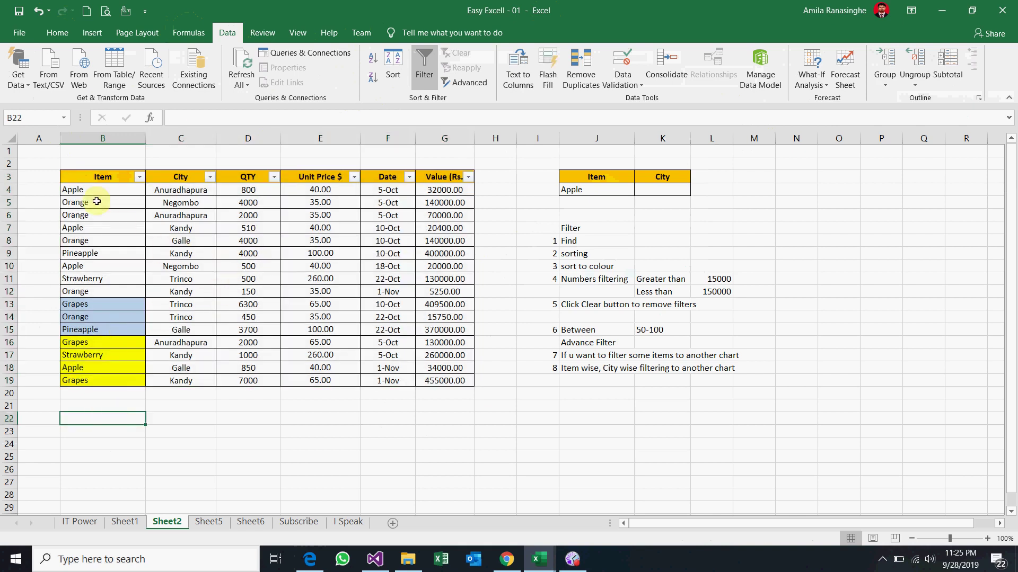
click(345, 218)
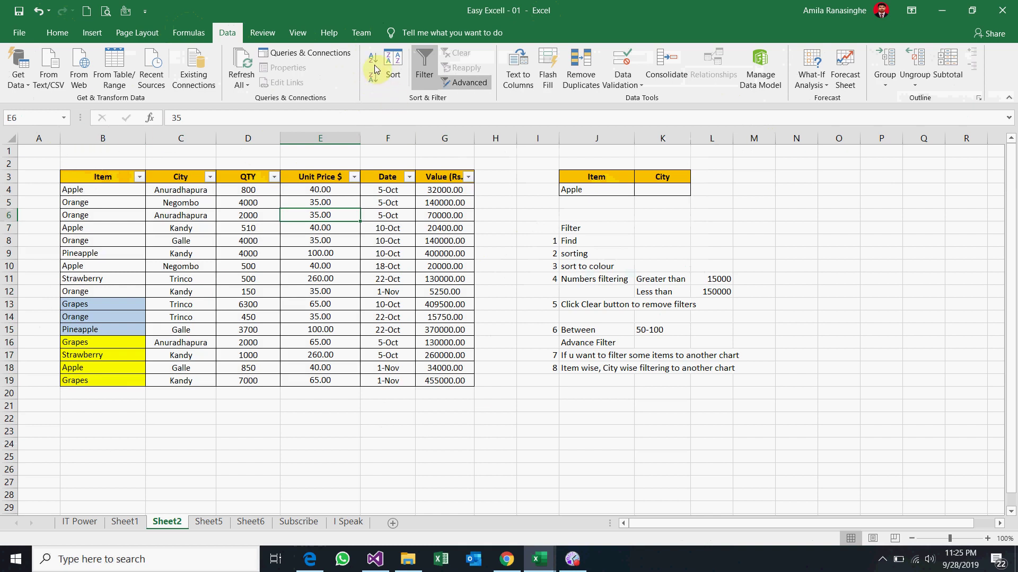
- In the Advanced Filter dialog, set the criteria range to J3:J4
click(464, 83)
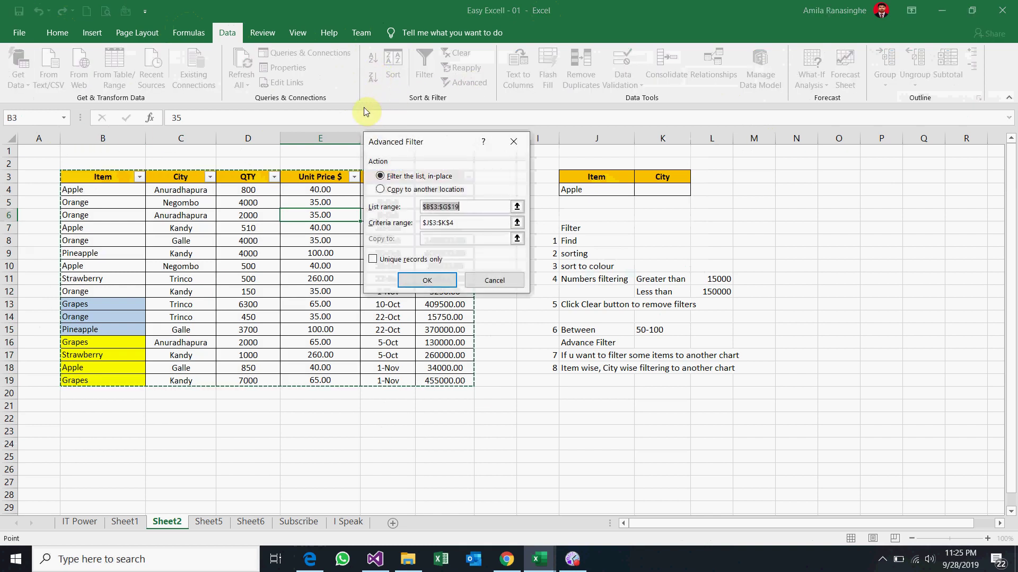
mouse_move(450, 140)
mouse_down()
mouse_move(483, 133)
mouse_move(697, 177)
mouse_up()
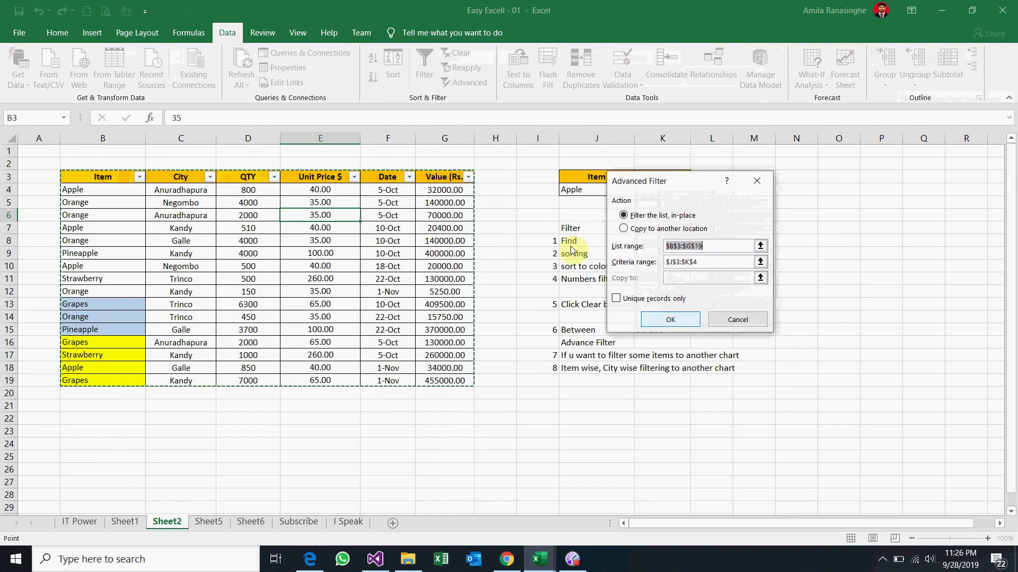
drag(652, 180, 738, 197)
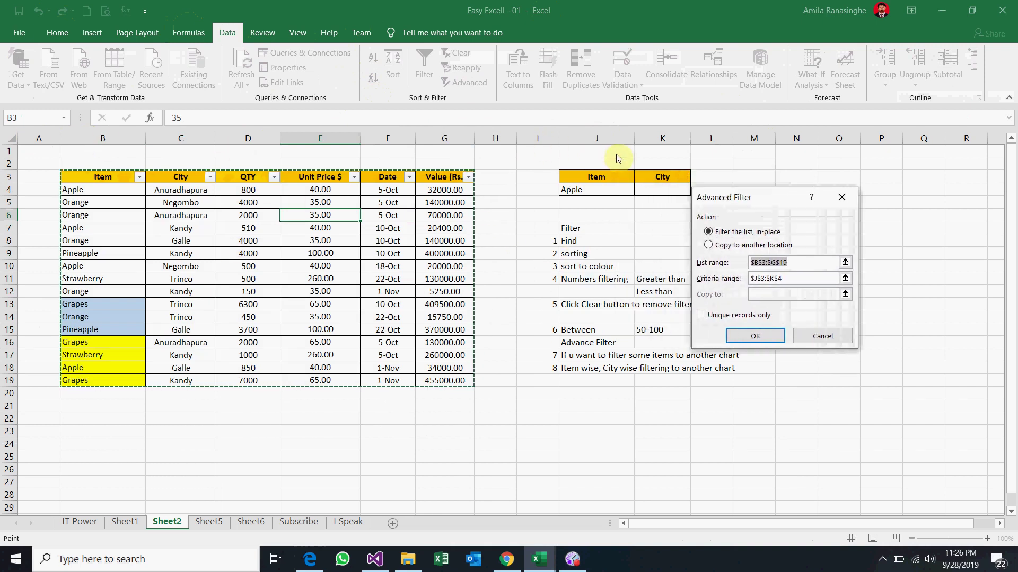
click(846, 278)
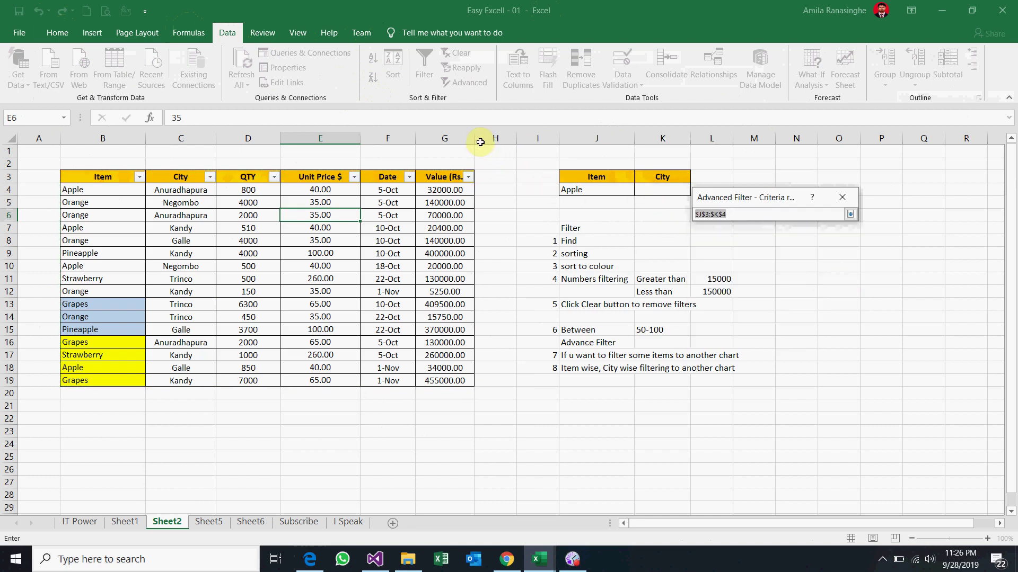
drag(596, 177, 596, 190)
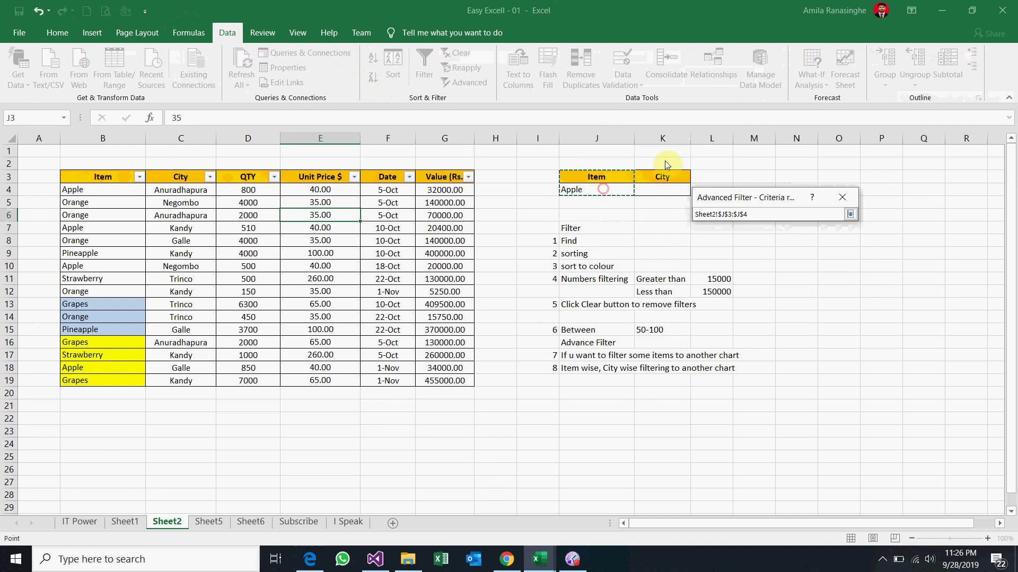
click(850, 214)
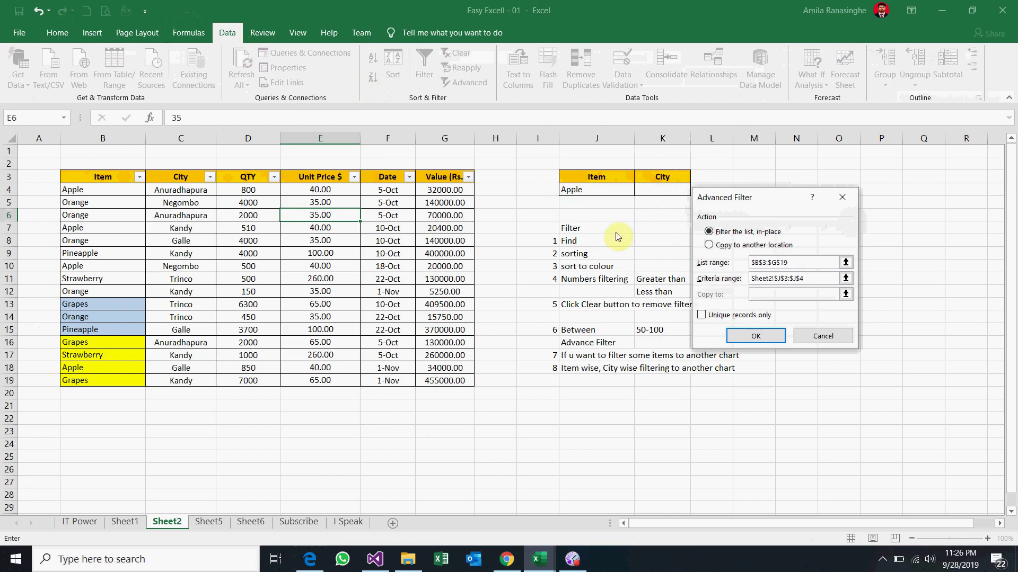
- Copy the filtered Apple rows to another location starting at B22, keeping list range B3:G19
click(763, 245)
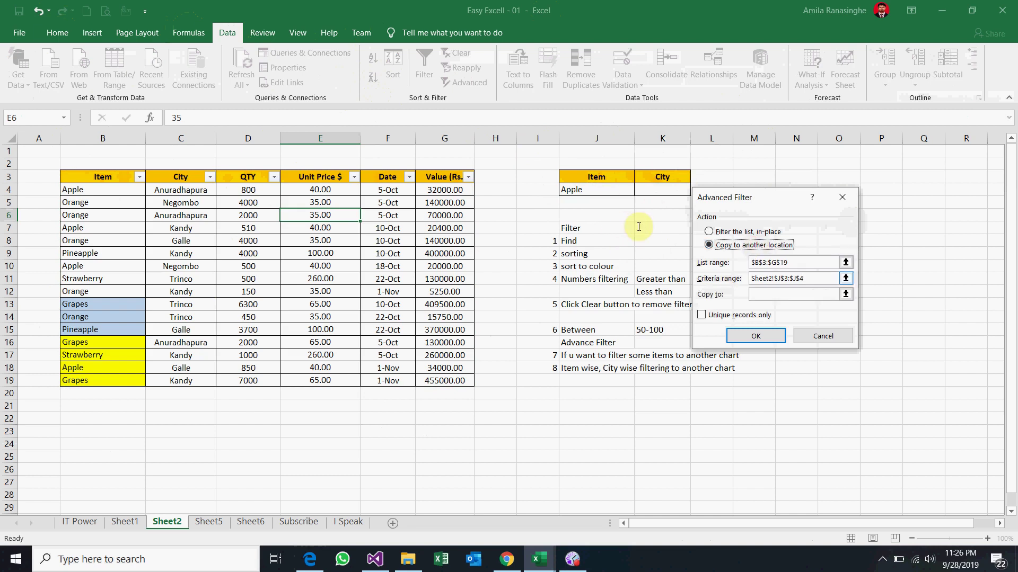
click(846, 294)
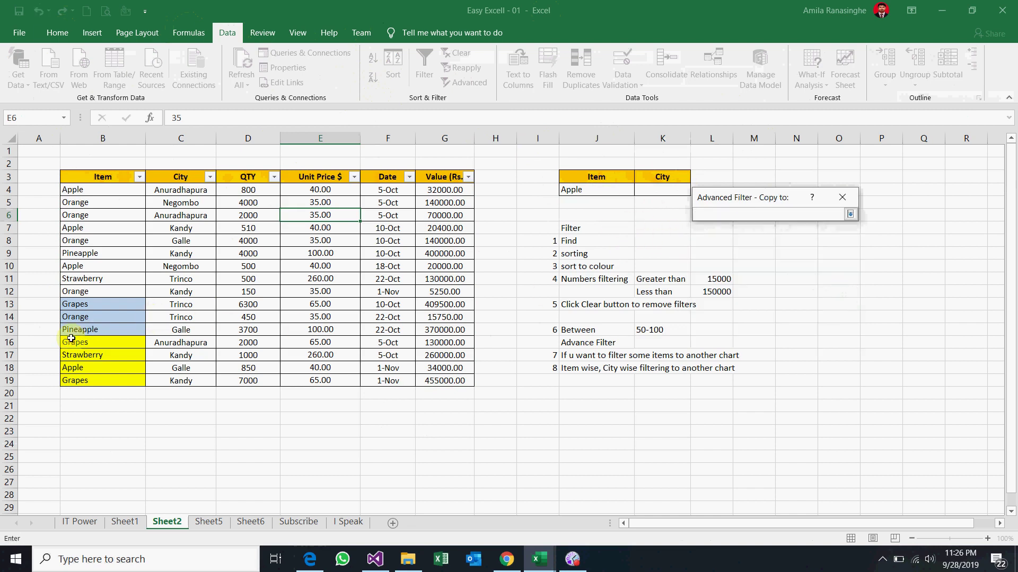
click(88, 419)
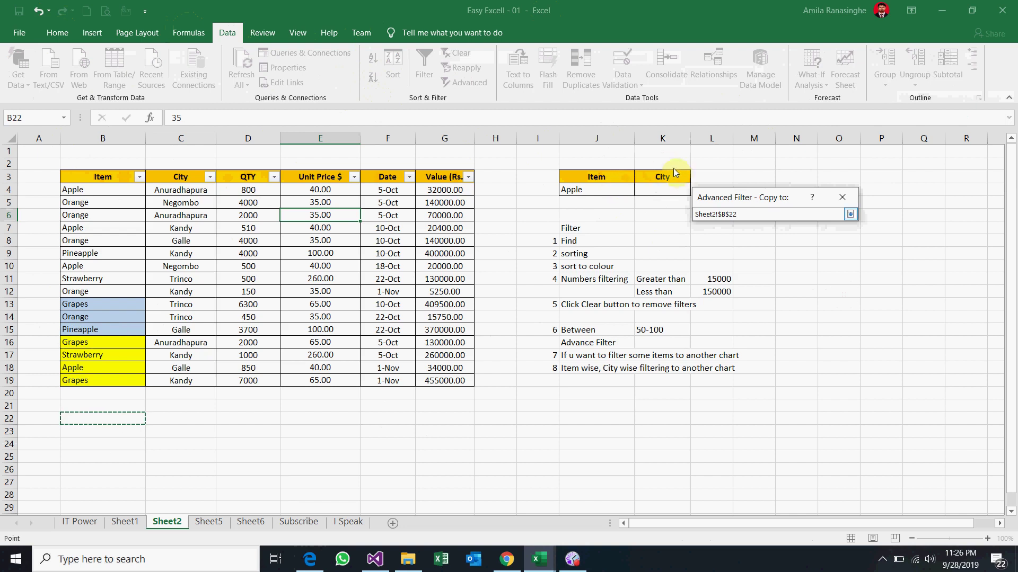
click(849, 214)
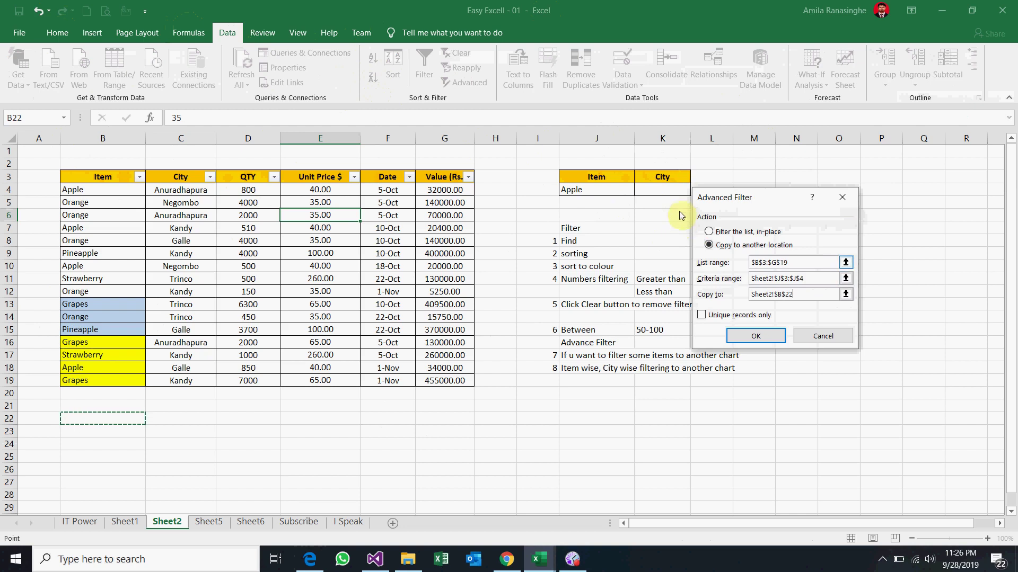
click(845, 262)
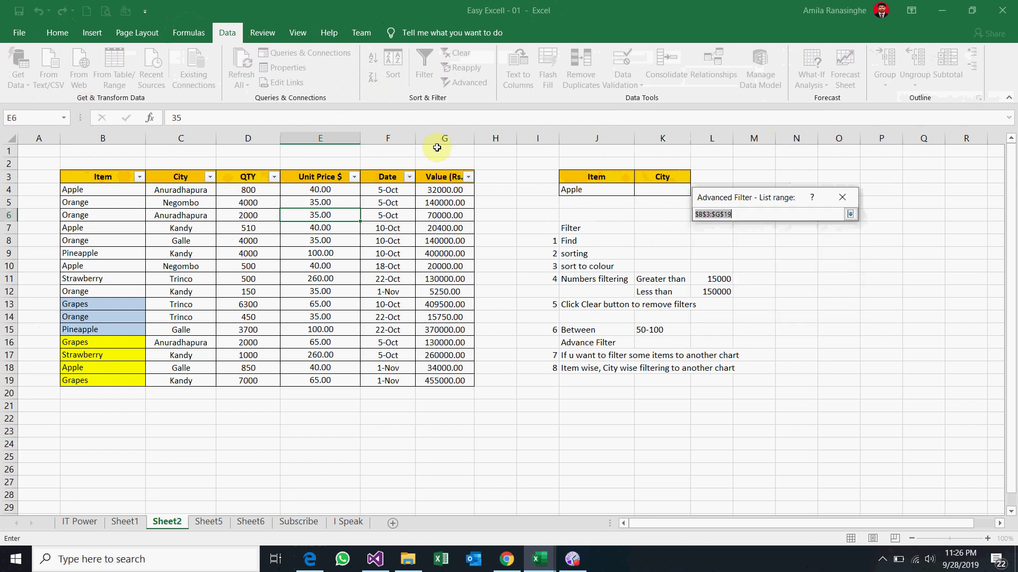
click(850, 213)
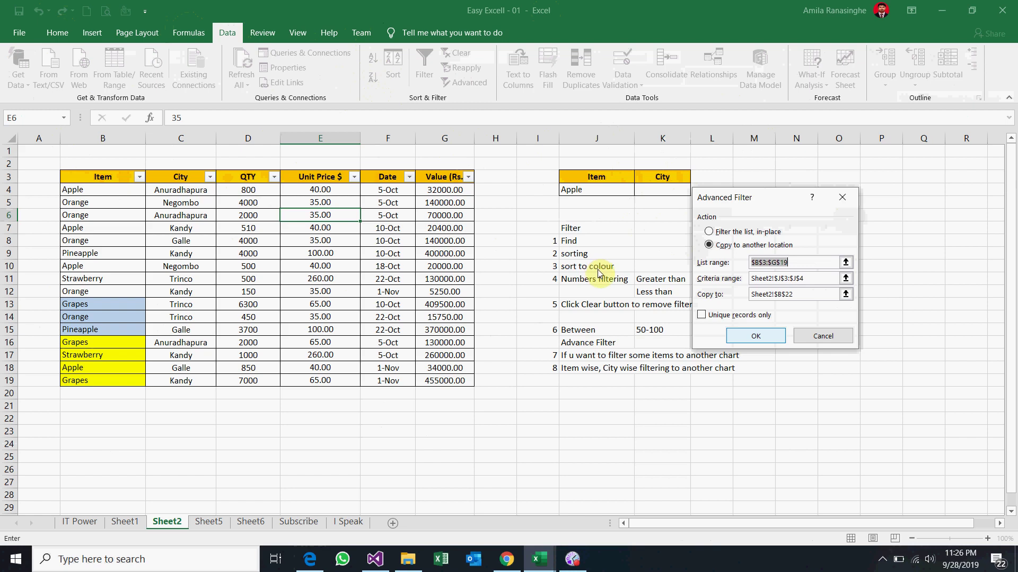
click(757, 336)
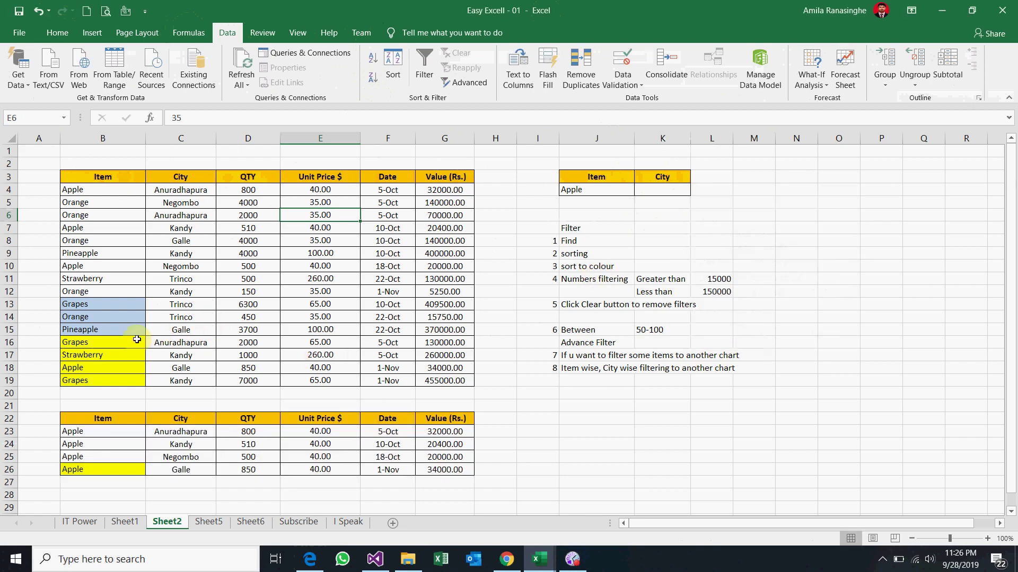
drag(102, 418, 445, 470)
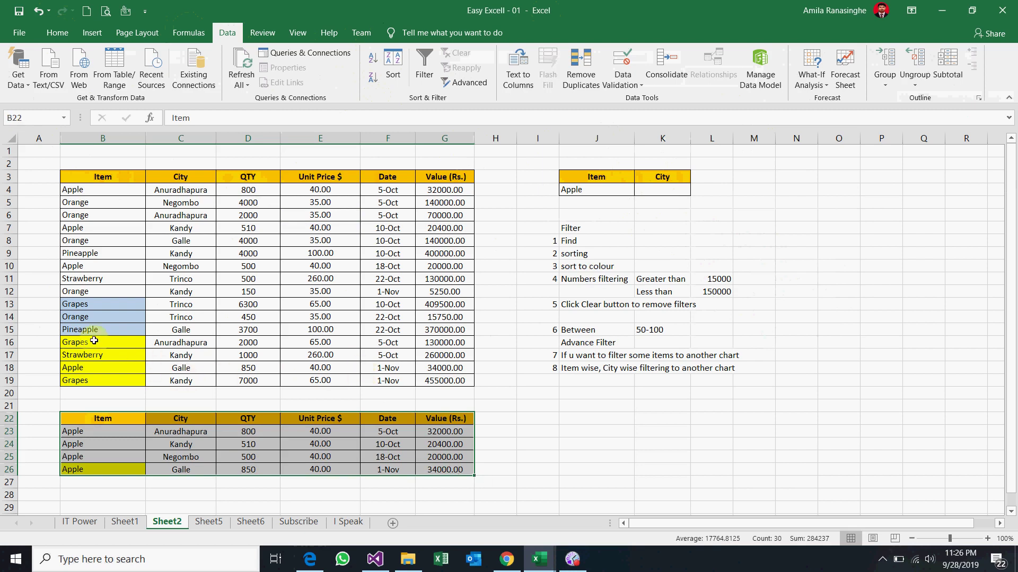
click(117, 419)
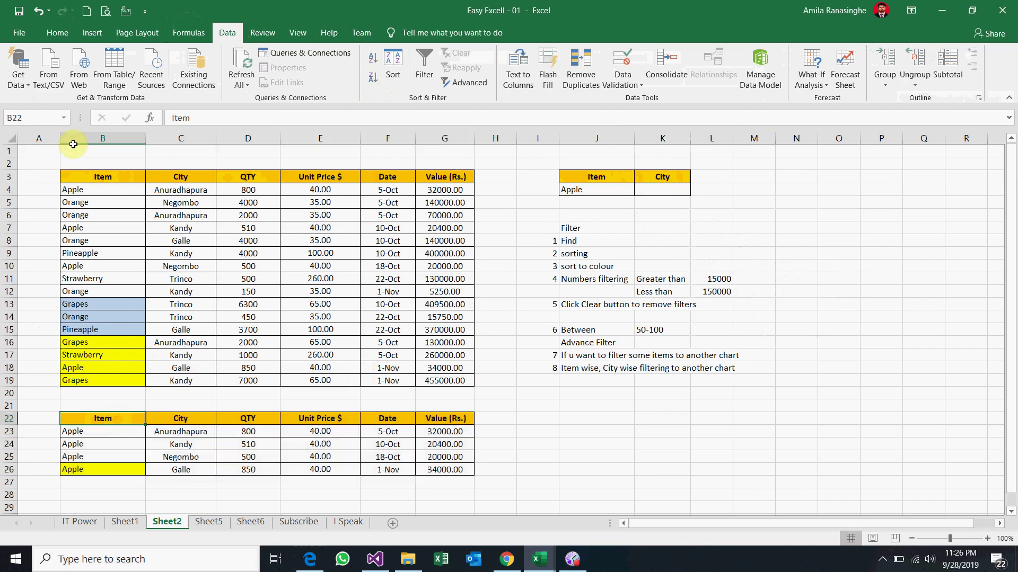
drag(93, 178, 364, 300)
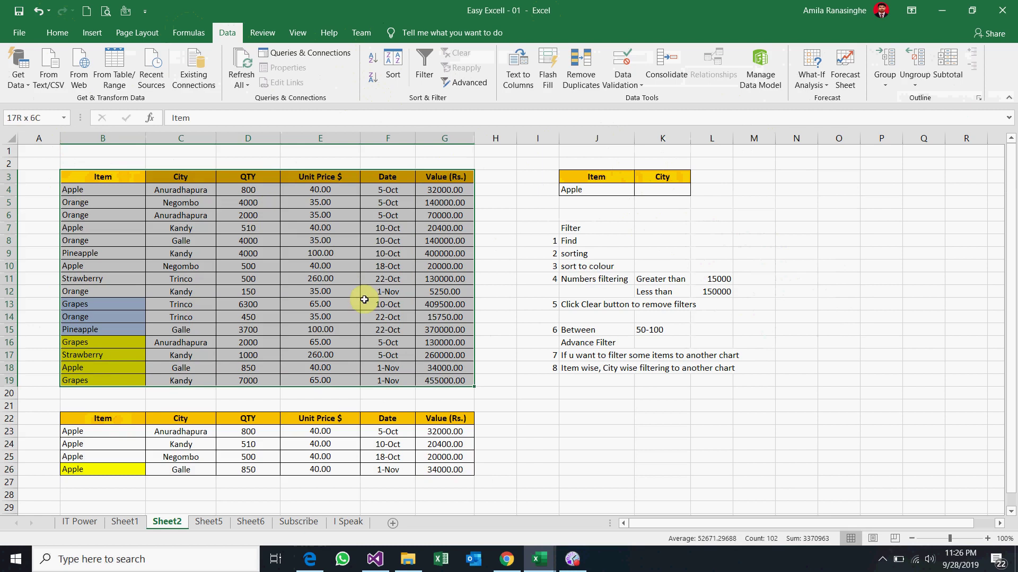
drag(92, 334, 360, 375)
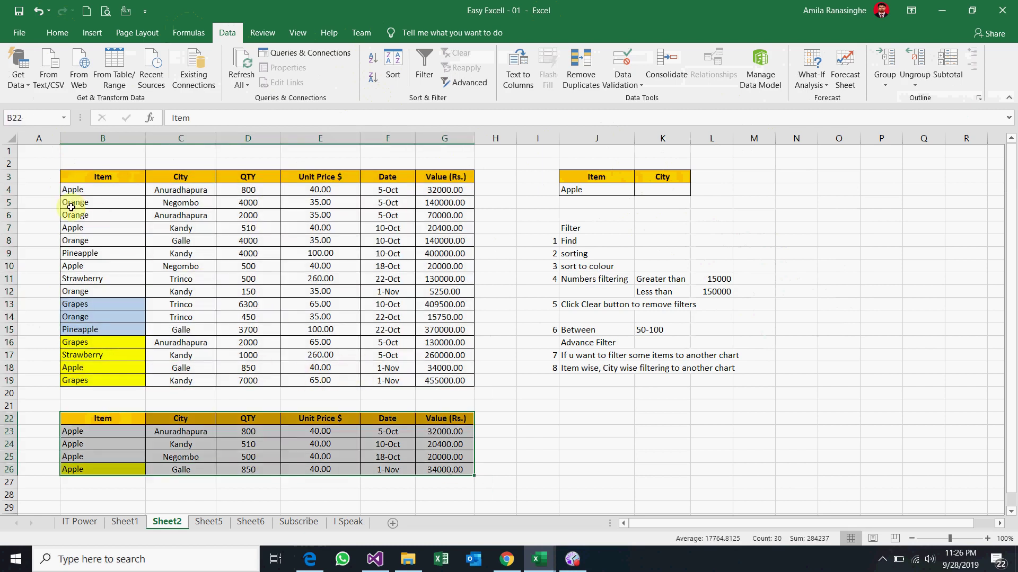
click(101, 215)
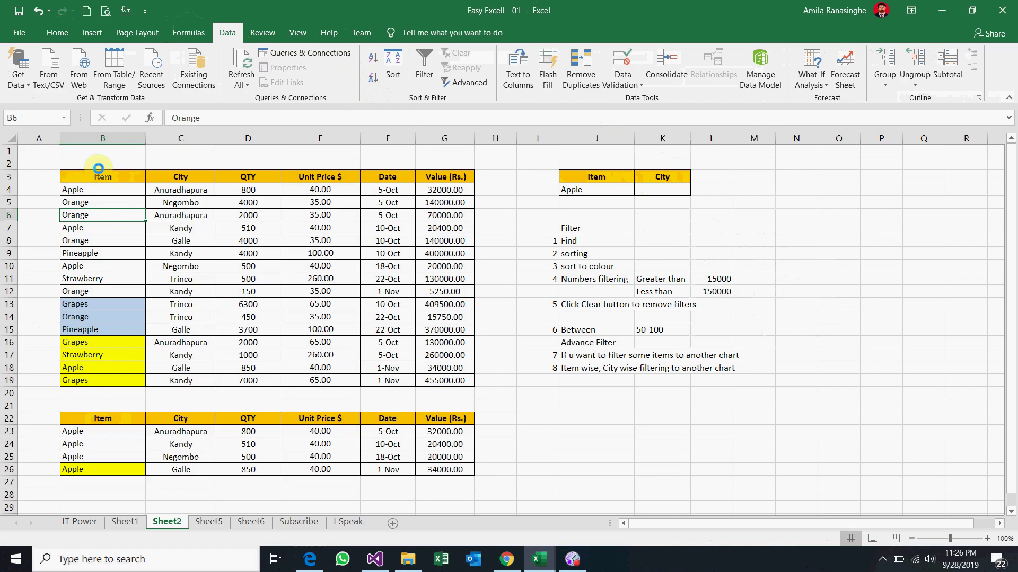
- Copy Orange from B6 into criteria cell J4
key(ctrl+c)
click(574, 191)
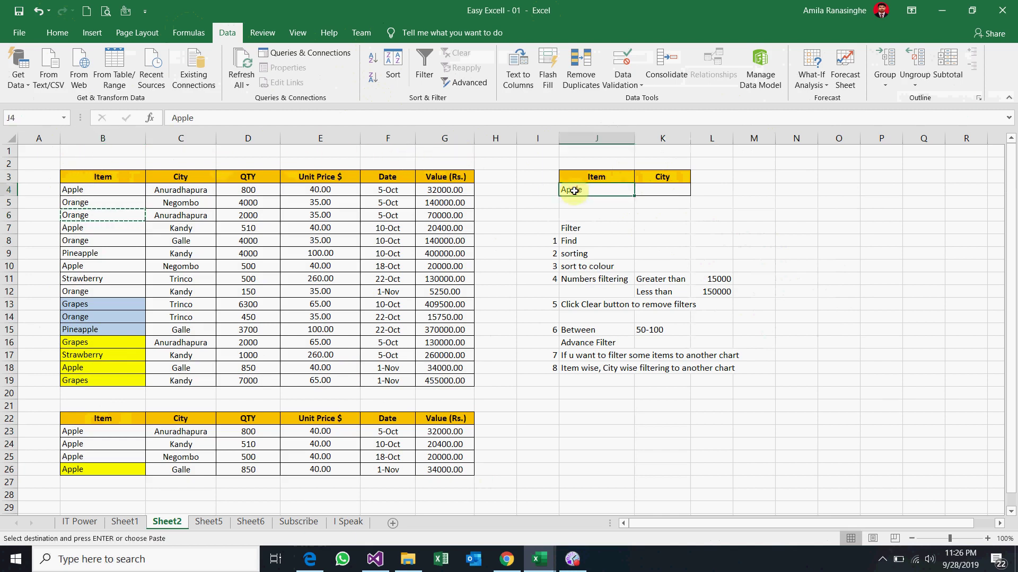
key(Return)
click(387, 266)
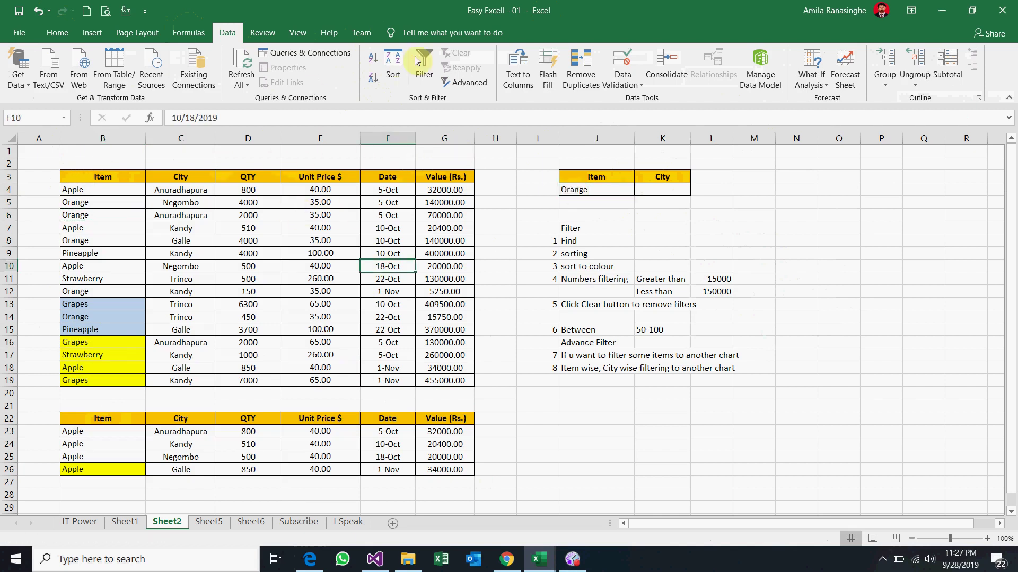
- Run Advanced Filter with criteria J3:J4, copying the Orange rows to B29
click(464, 82)
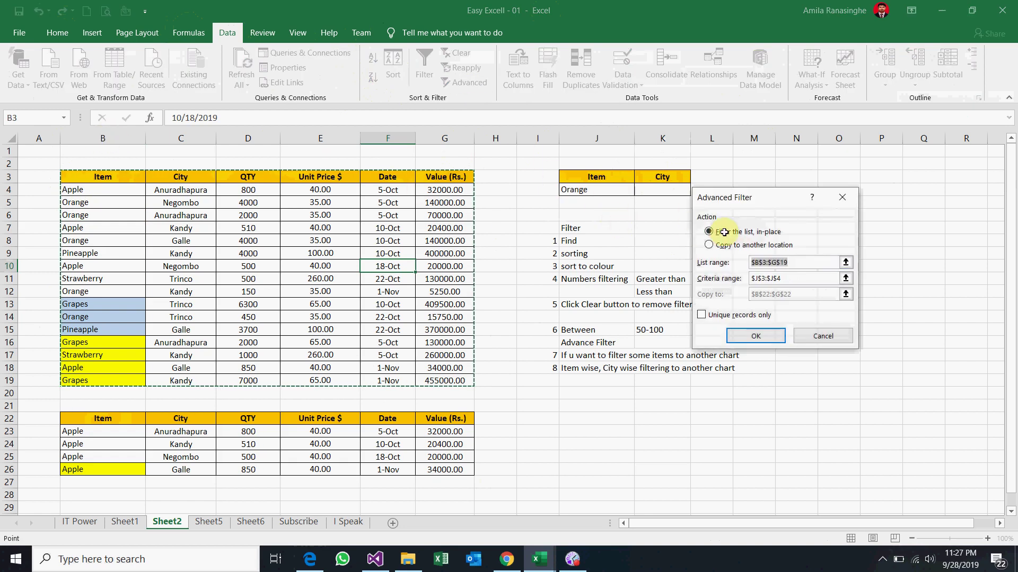
key(Tab)
drag(588, 177, 609, 189)
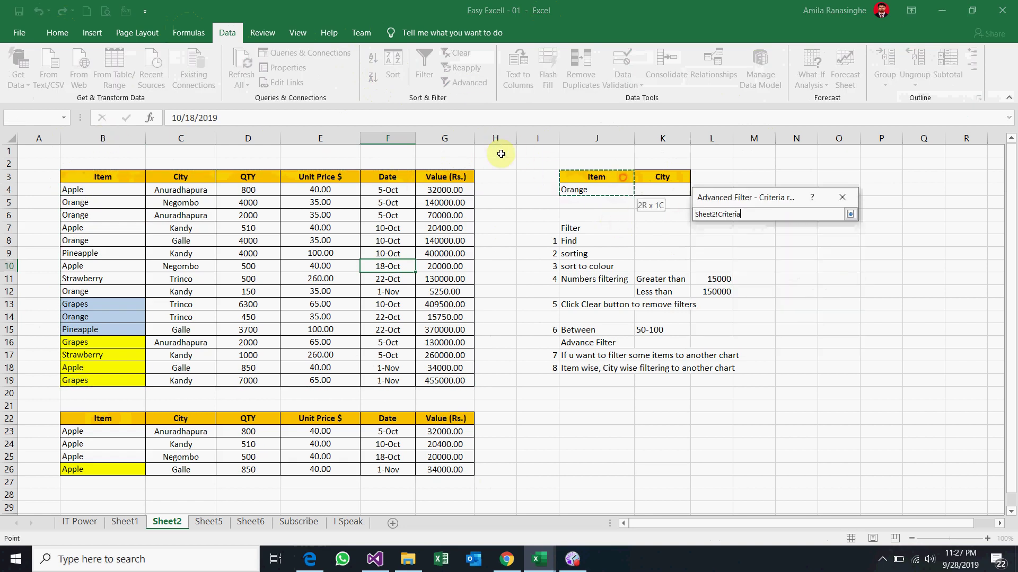
key(Return)
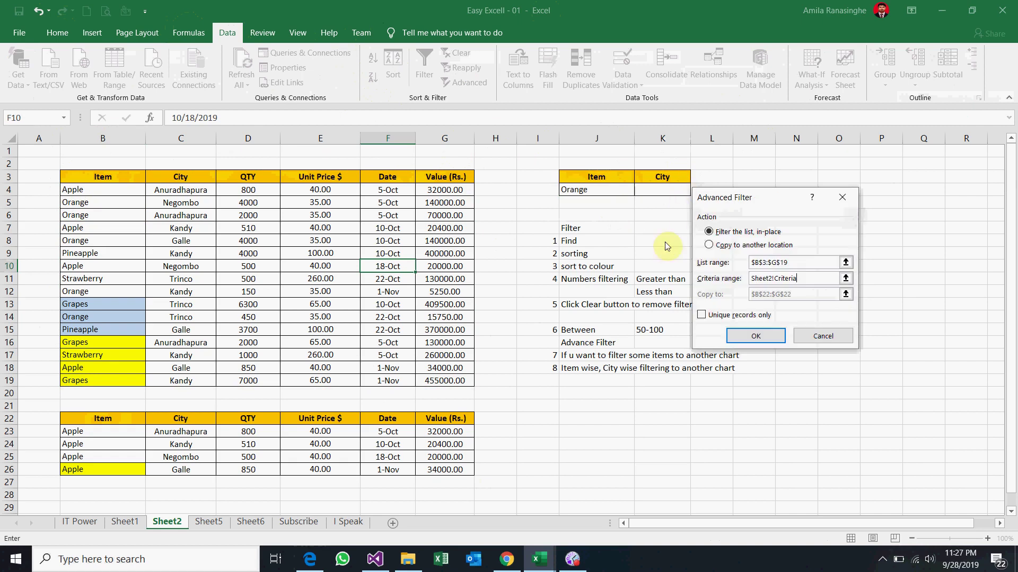
click(726, 244)
click(846, 294)
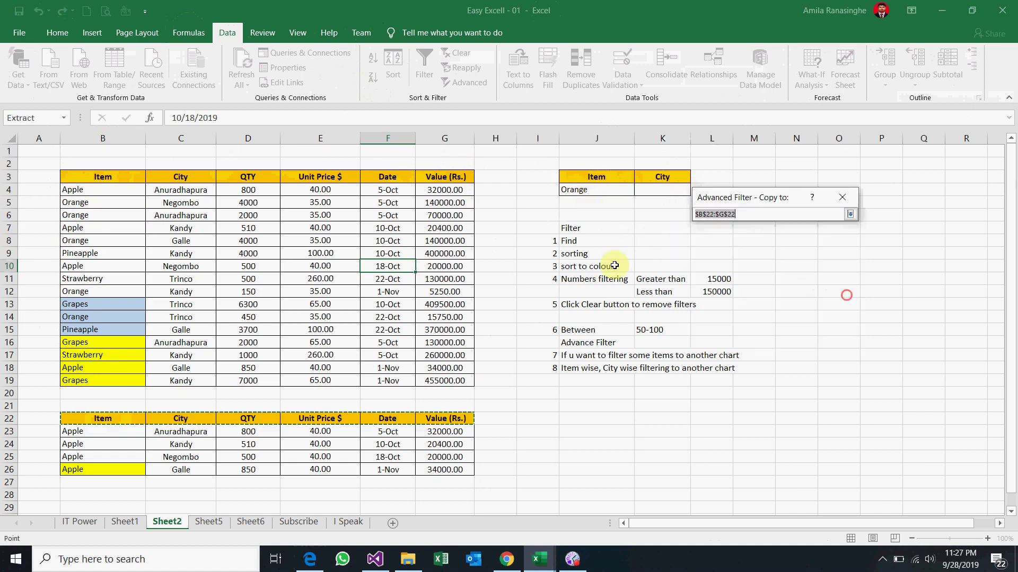
scroll(318, 272, down, 4)
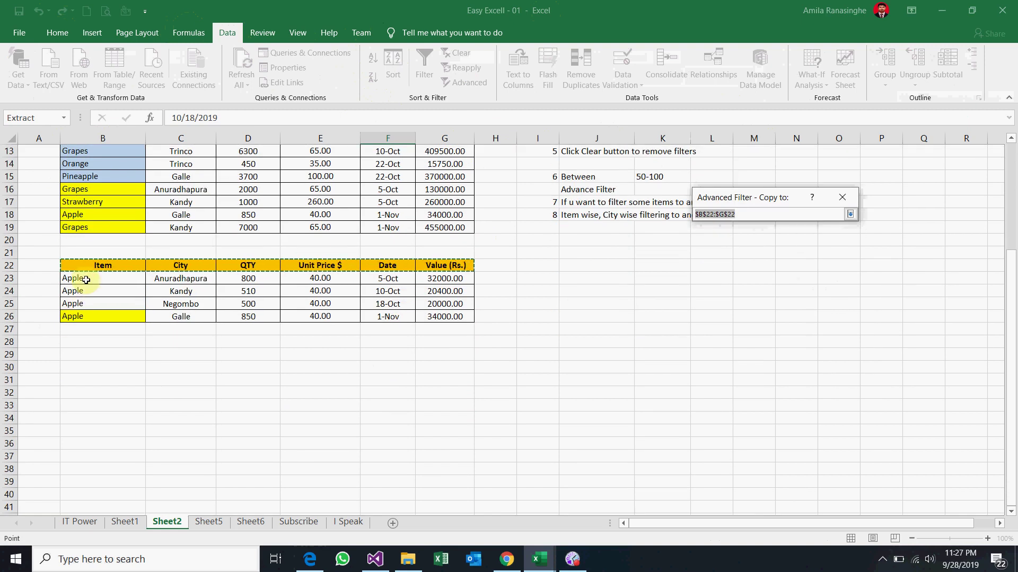
click(103, 354)
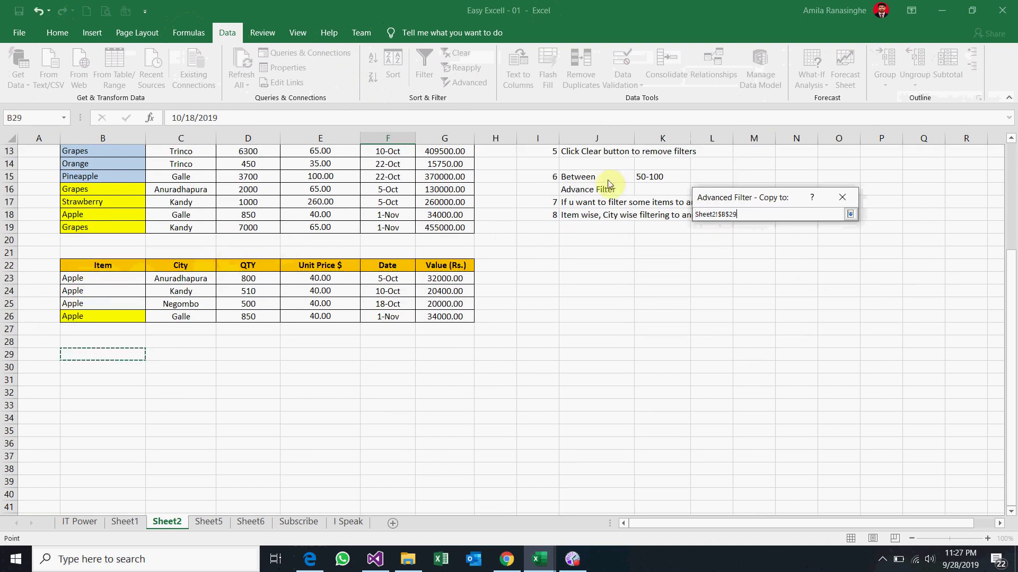
click(850, 214)
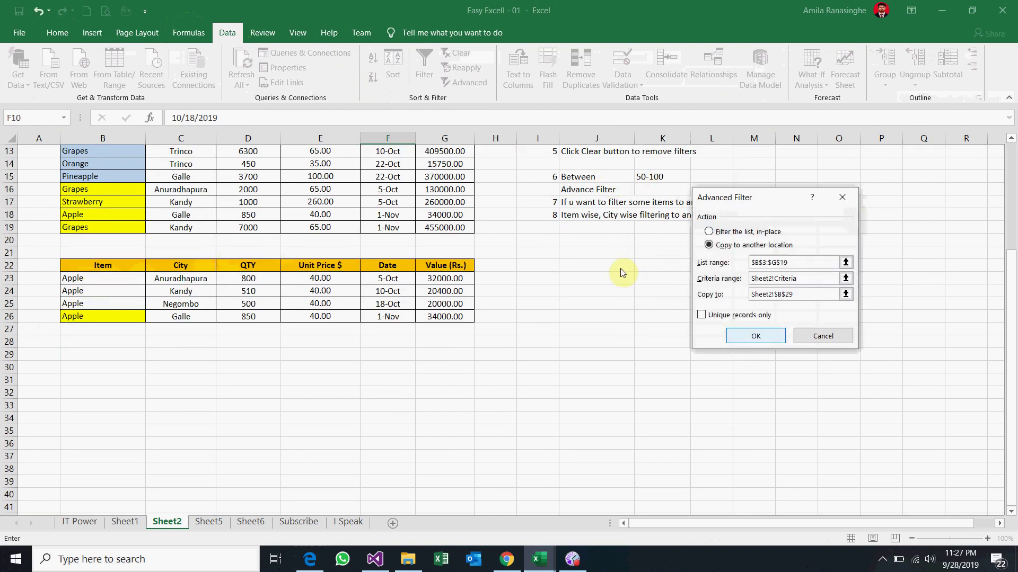
click(775, 335)
scroll(618, 268, up, 1)
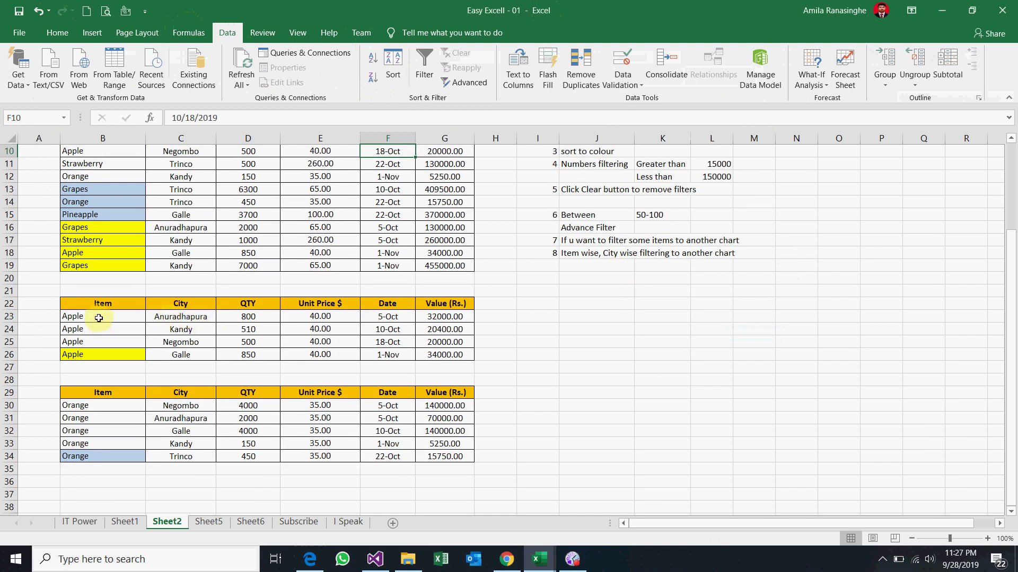
click(121, 397)
key(shift+Down)
key(shift+Down)
key(shift+Down)
key(shift+Down)
key(shift+Down)
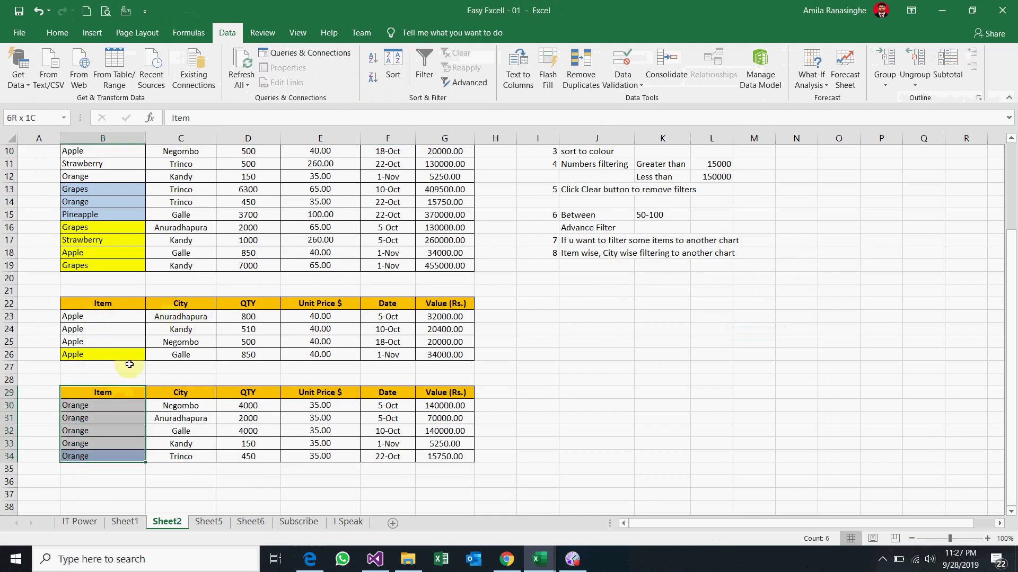
key(shift+Right)
key(shift+Right)
key(shift+Right)
key(shift+Right)
key(shift+Down)
key(shift+Up)
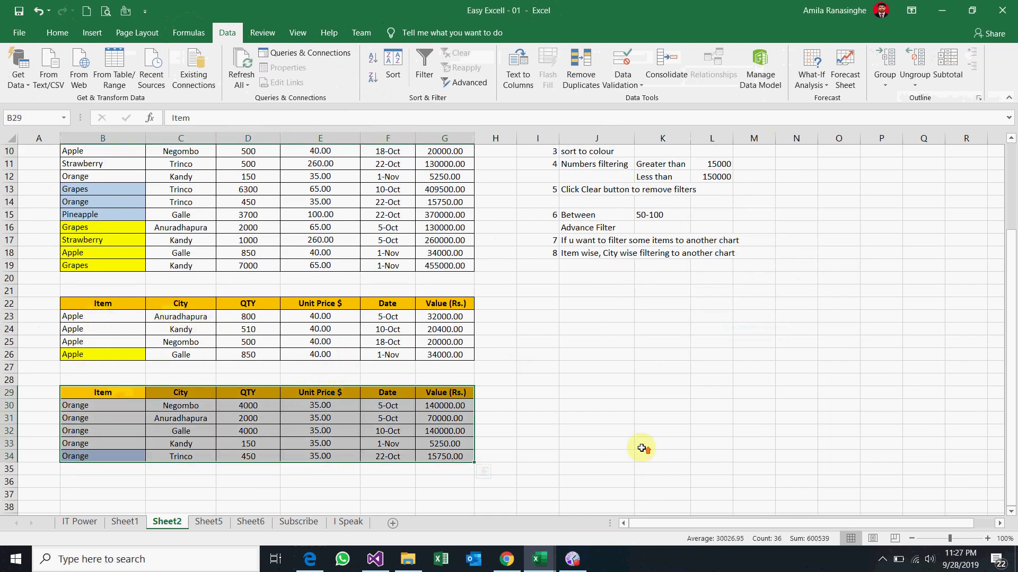
scroll(643, 446, up, 3)
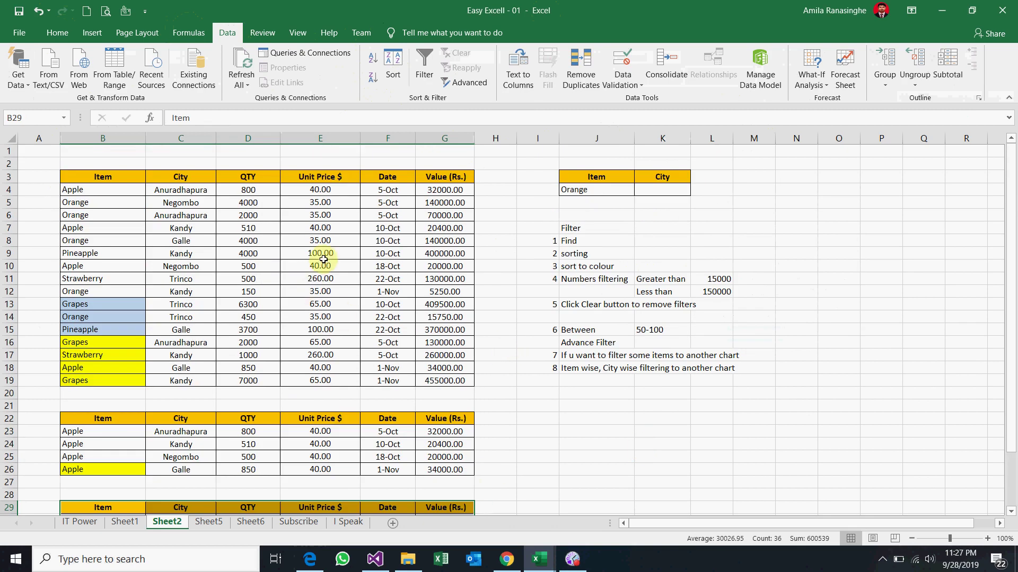
scroll(366, 292, down, 2)
scroll(474, 301, up, 2)
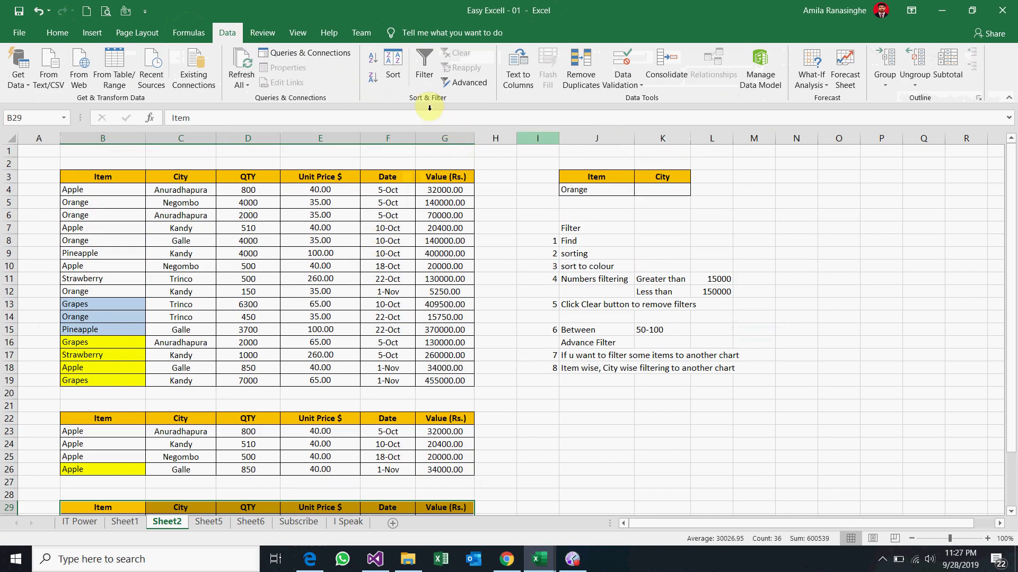
scroll(538, 223, down, 2)
scroll(537, 224, down, 2)
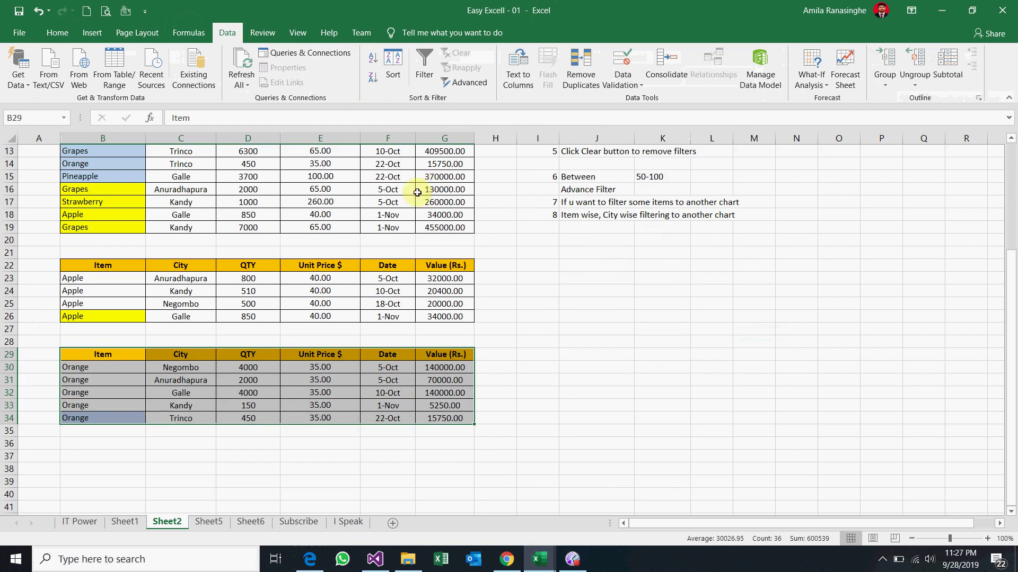
scroll(418, 192, up, 3)
scroll(417, 192, up, 1)
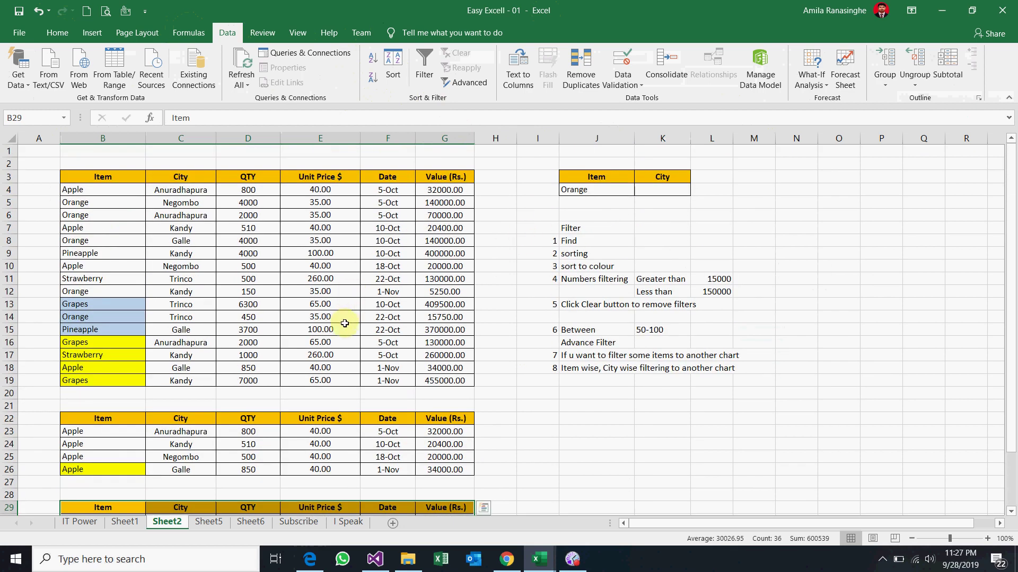
- Switch to Sheet5 and select the Name/Country/Email/Code employee table
key(ctrl+Page_Down)
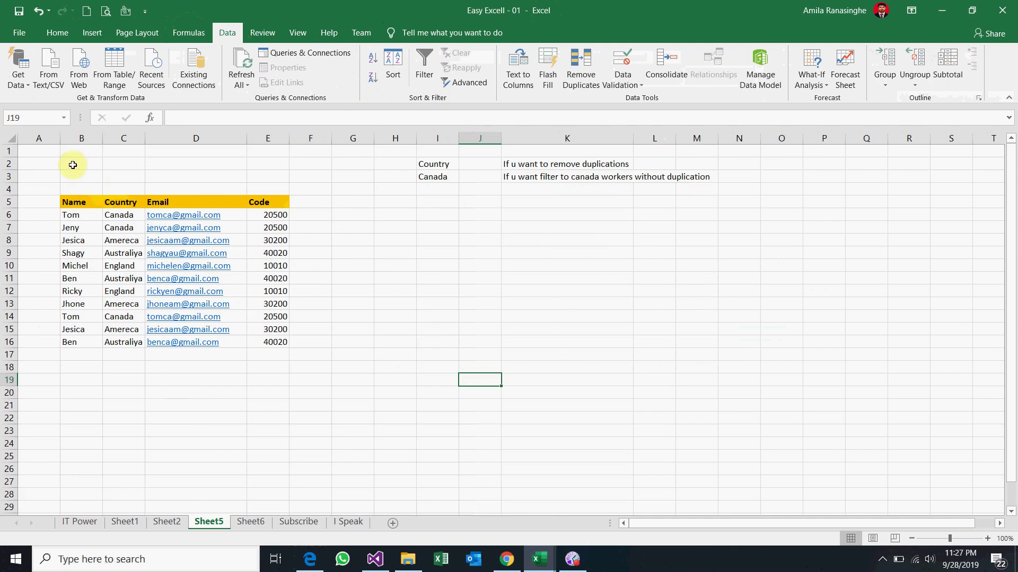
drag(75, 202, 221, 266)
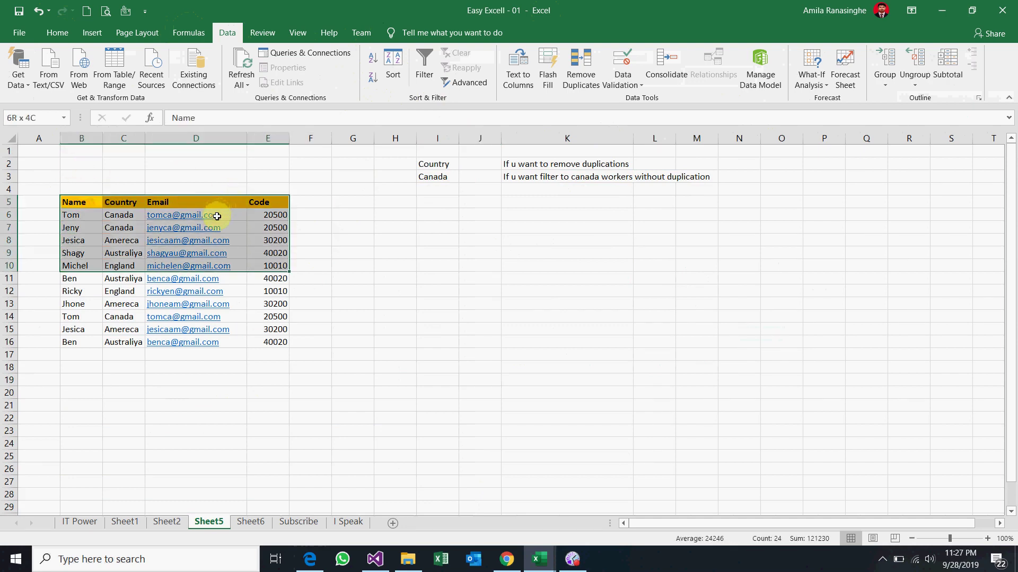
key(shift+Down)
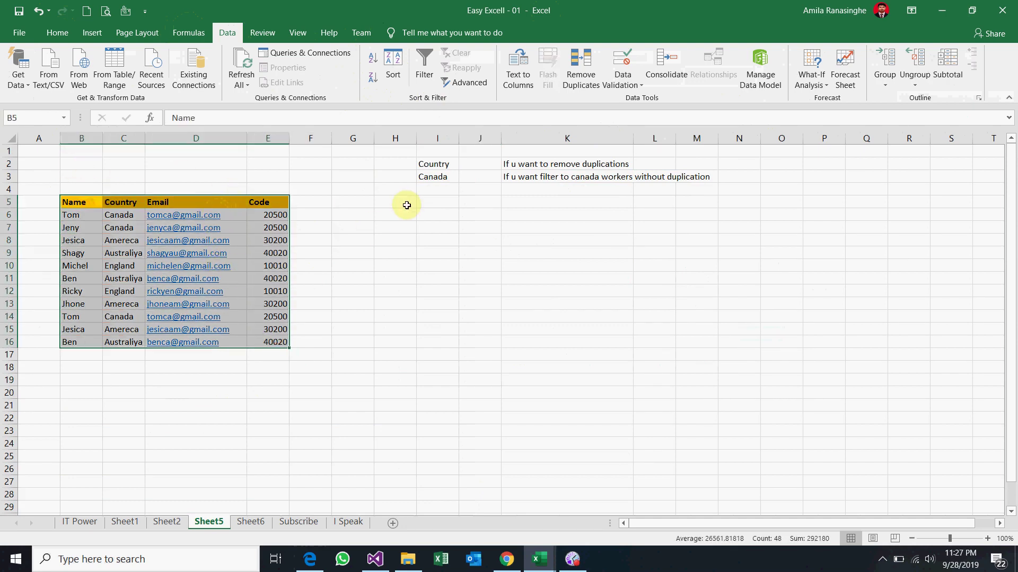
click(452, 250)
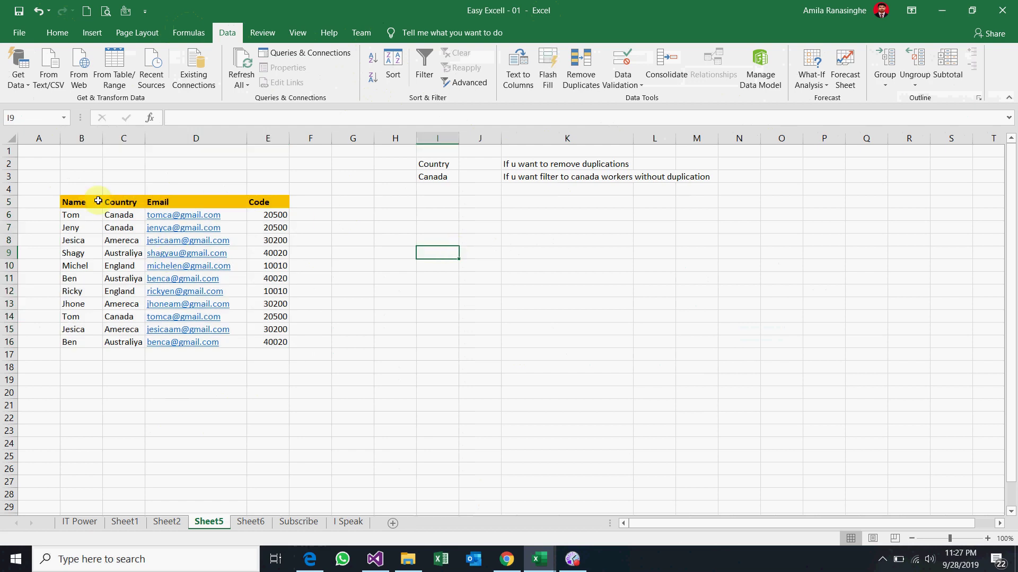
drag(74, 202, 219, 270)
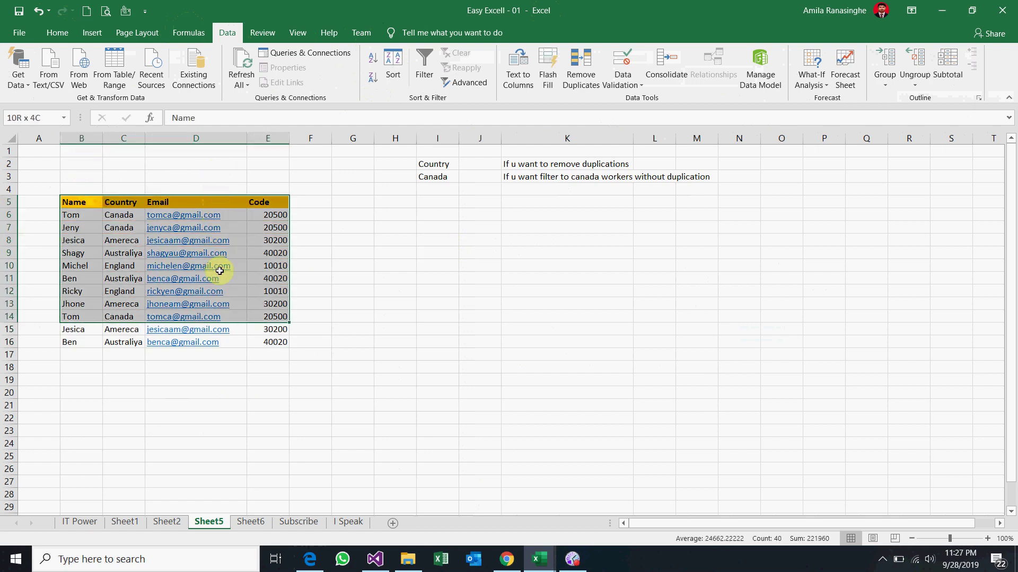
click(311, 342)
- Select the first employee name in B6, then the repeated Canada row B14:E14
click(97, 215)
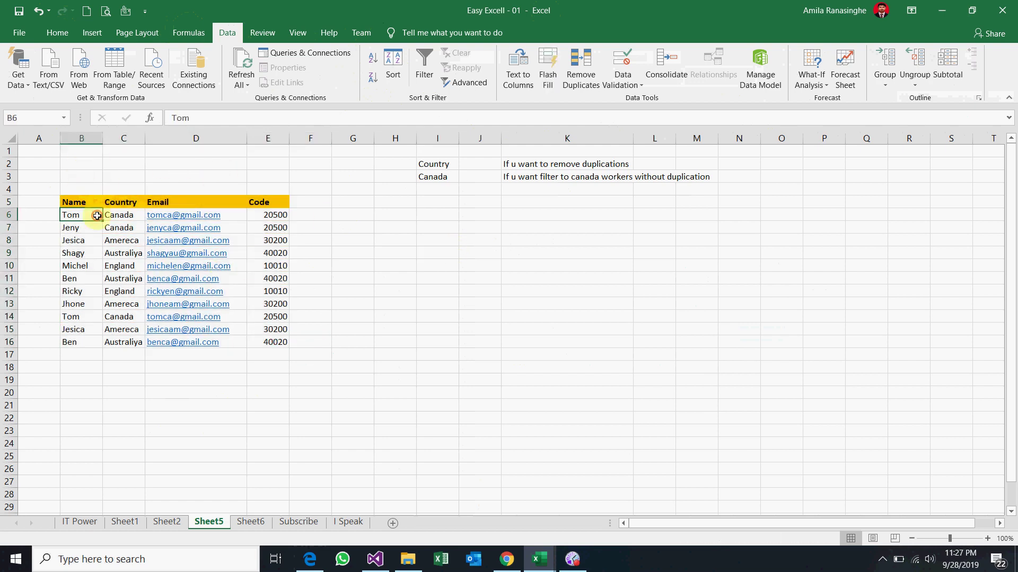
drag(97, 215, 80, 228)
click(91, 214)
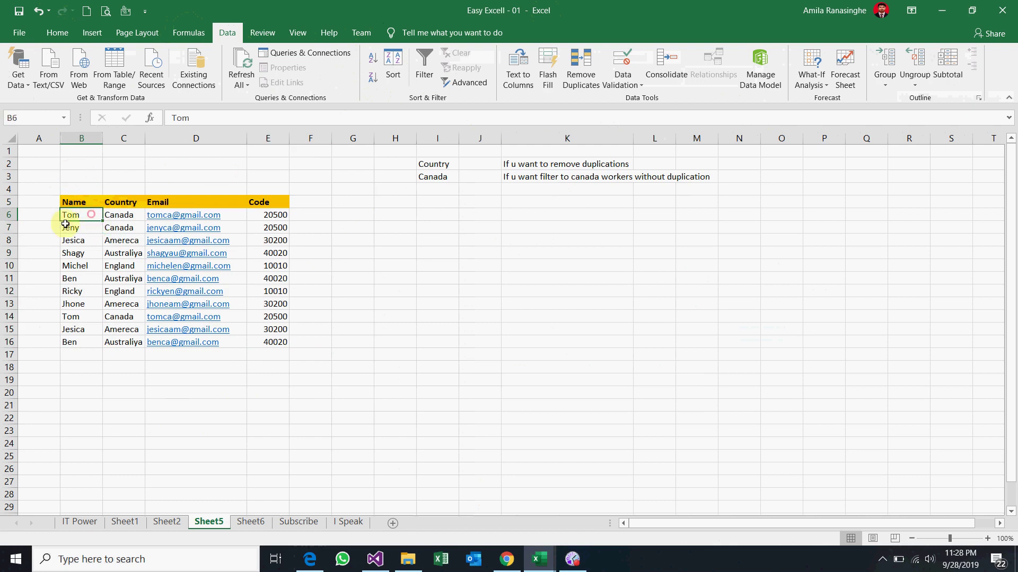
click(81, 315)
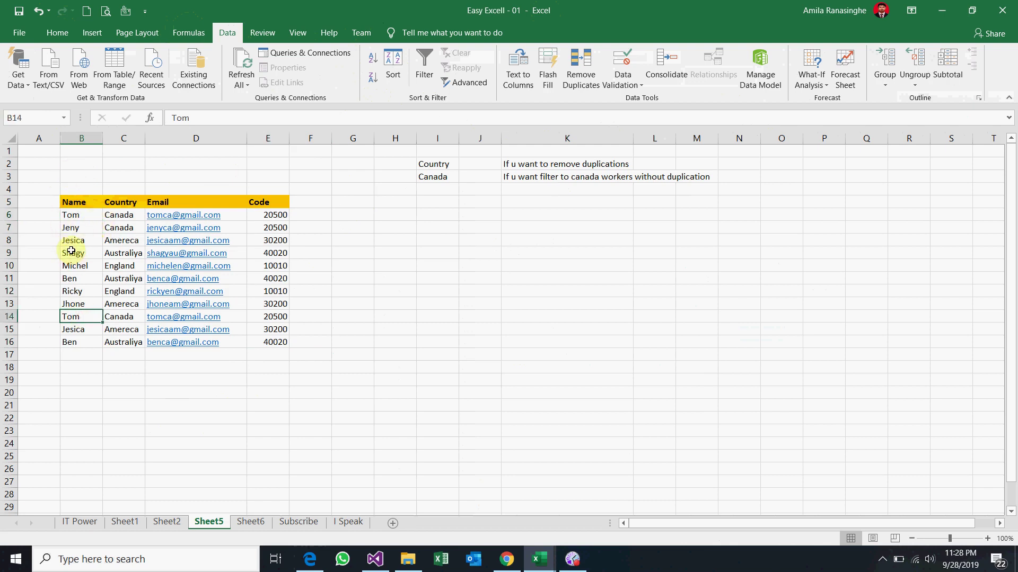
key(shift+Right)
key(shift+Right)
key(shift+Right)
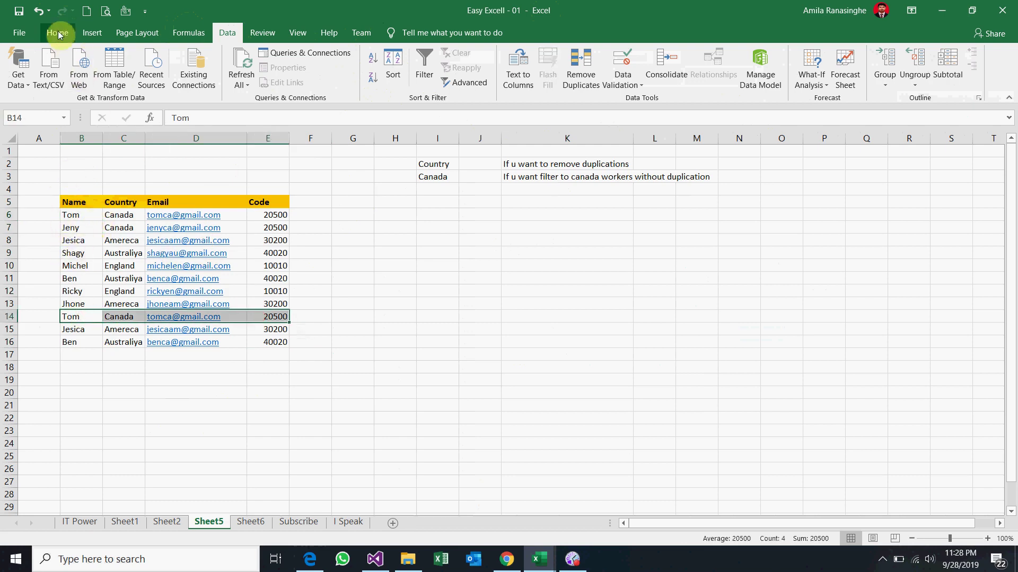
- Fill the repeated Tom record in row 14 yellow using Home > Fill Color
click(69, 36)
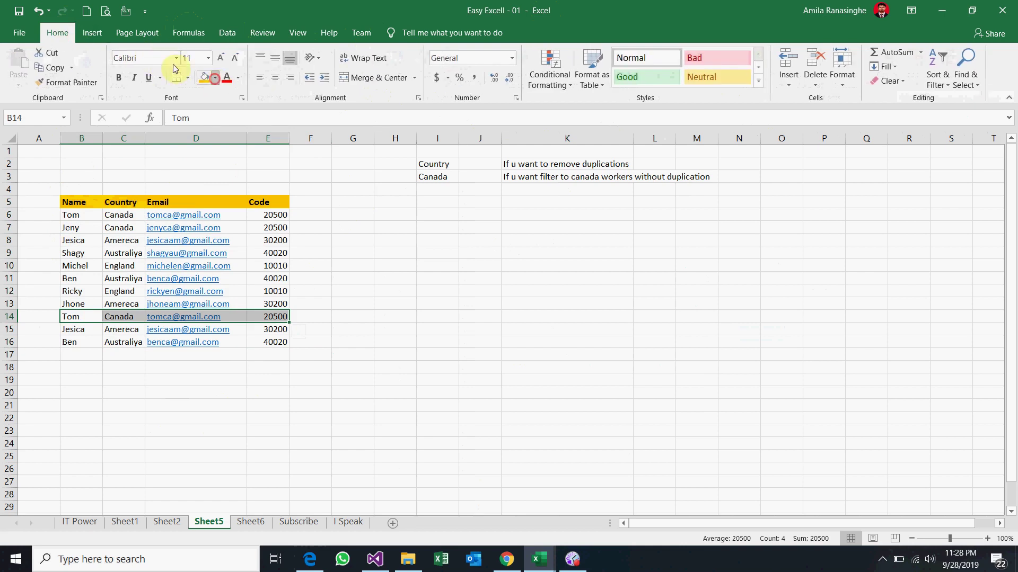
click(214, 78)
click(235, 177)
click(318, 316)
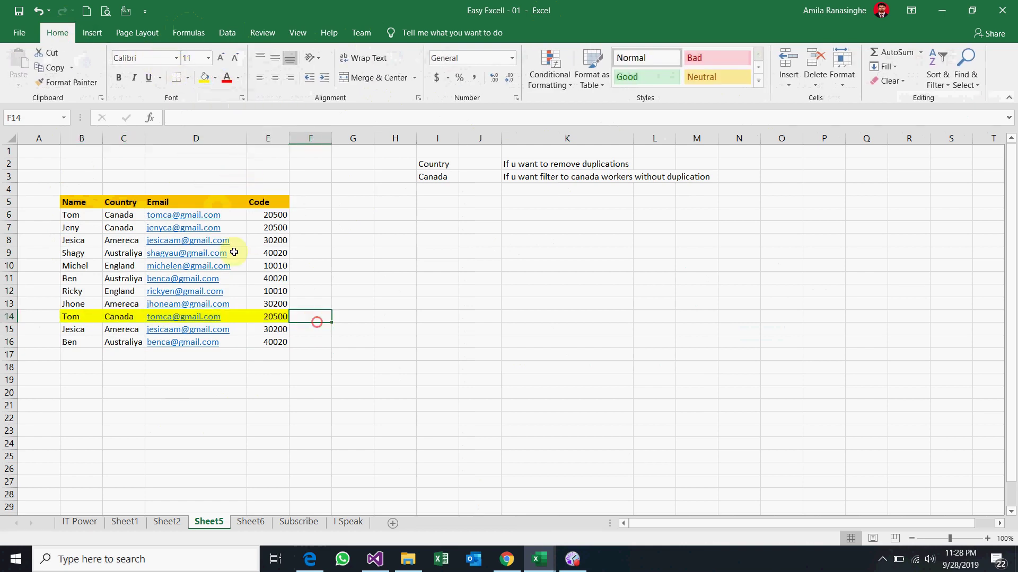
- Fill the repeated Jesica and Ben rows, B15:E15 and B16:E16, yellow too
click(91, 240)
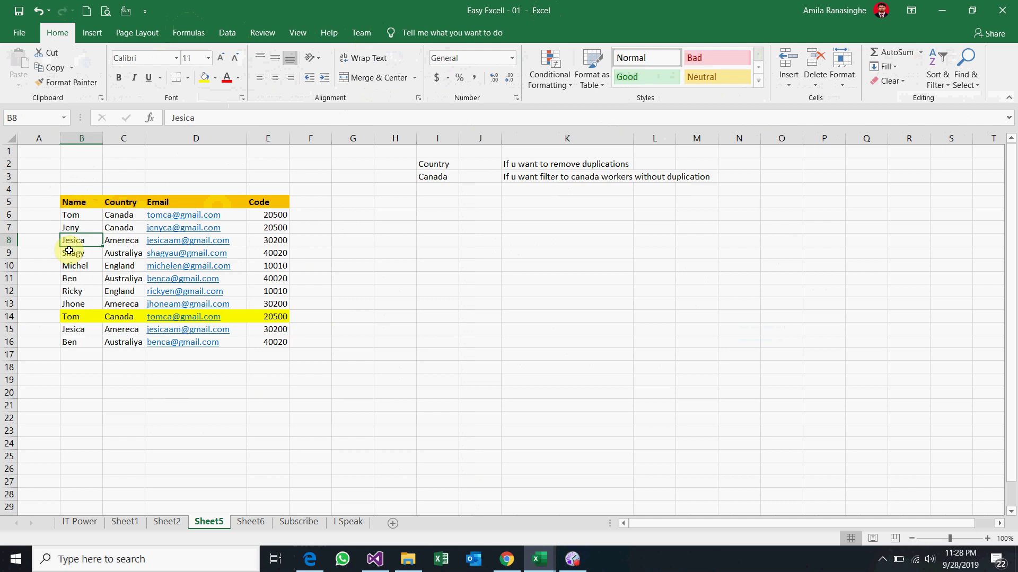
drag(74, 330, 270, 329)
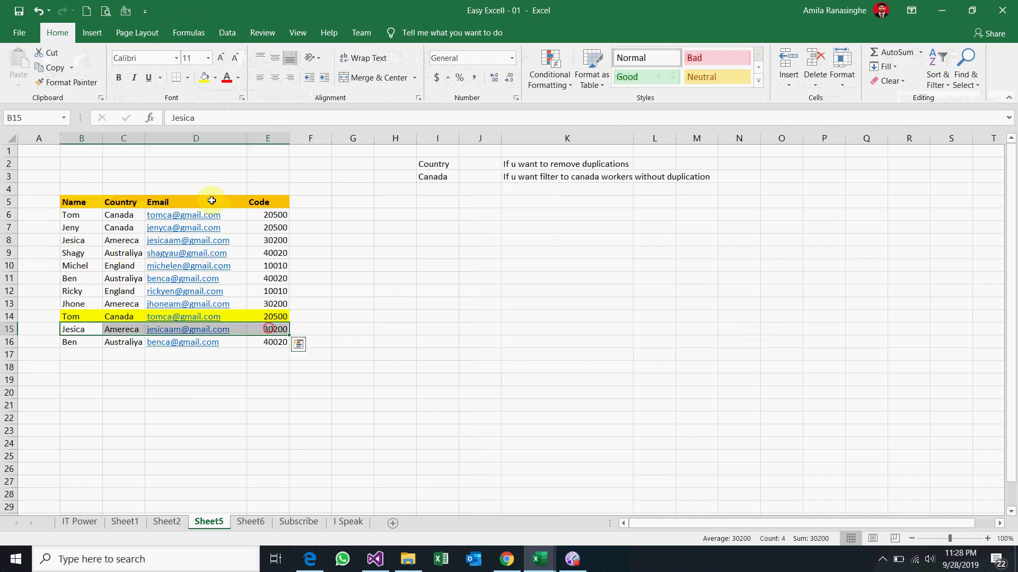
click(206, 79)
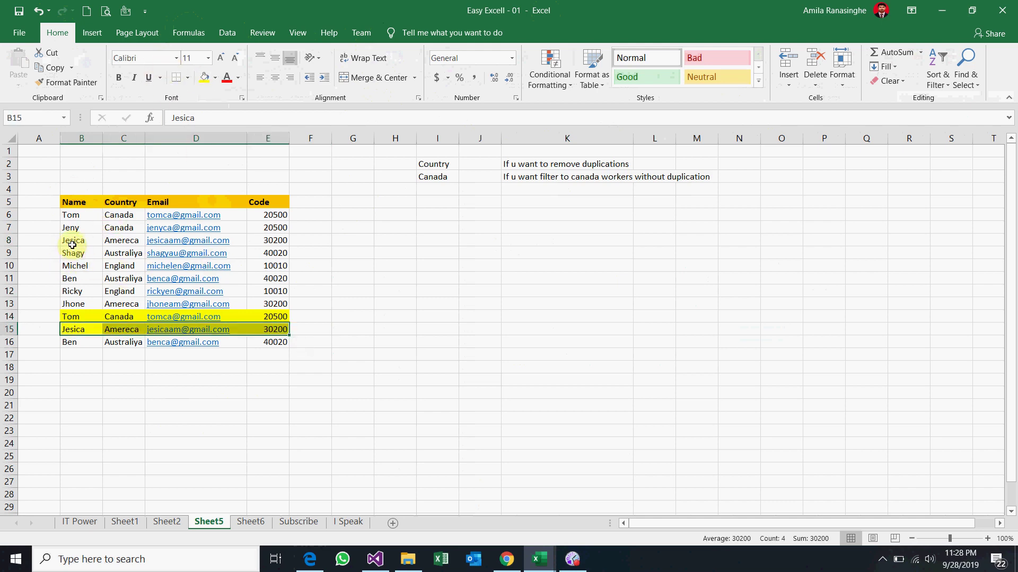
click(74, 278)
drag(84, 342, 272, 344)
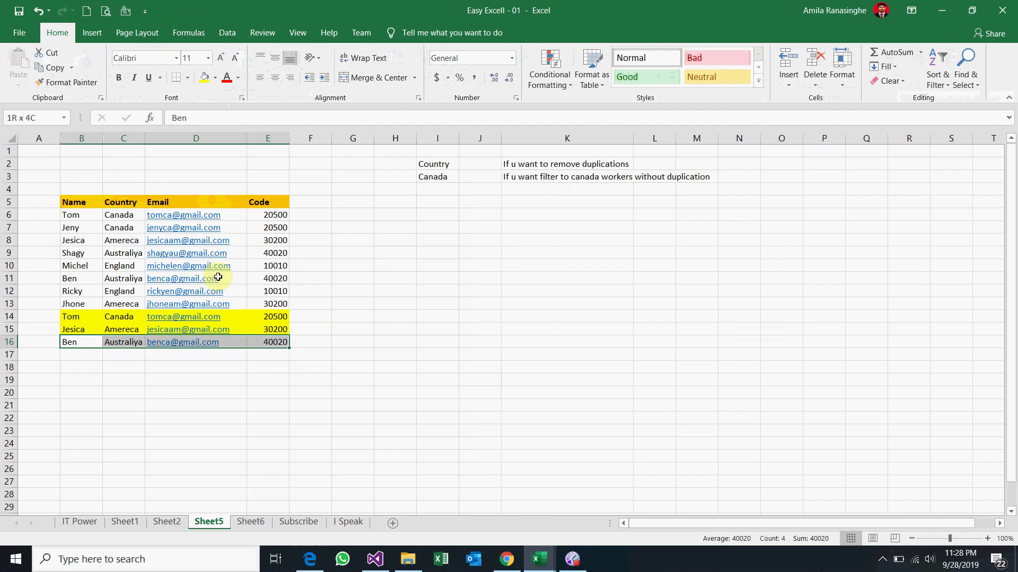
click(206, 78)
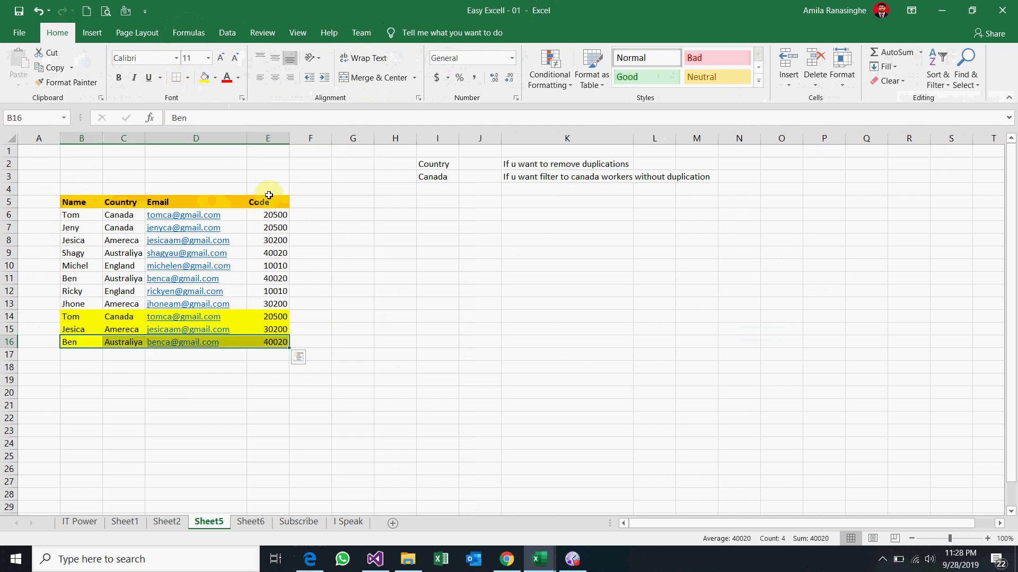
click(339, 243)
- Dismiss the hyperlink prompt triggered by clicking the row 15 email cell
click(228, 329)
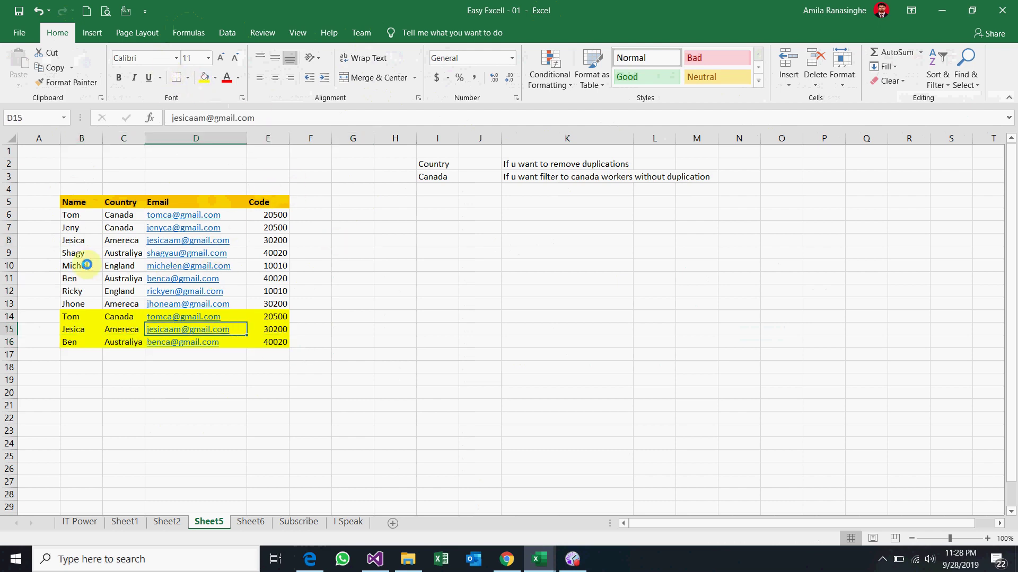
click(212, 329)
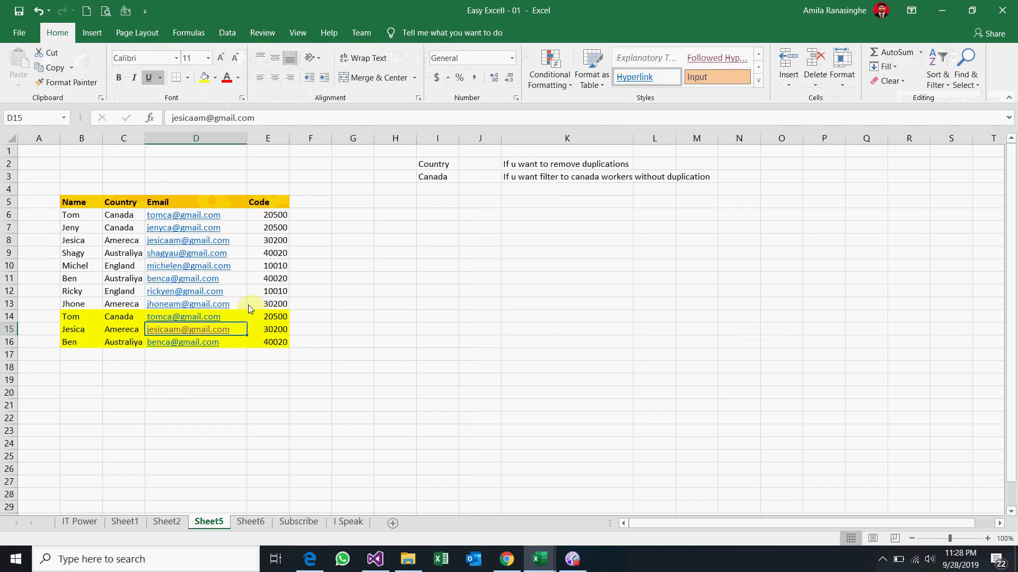
key(Escape)
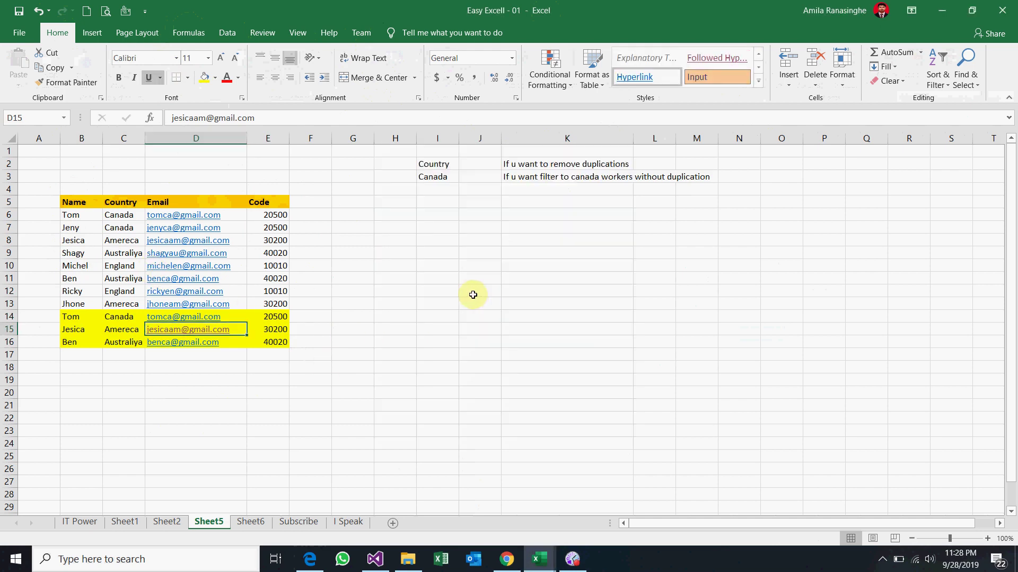
click(310, 380)
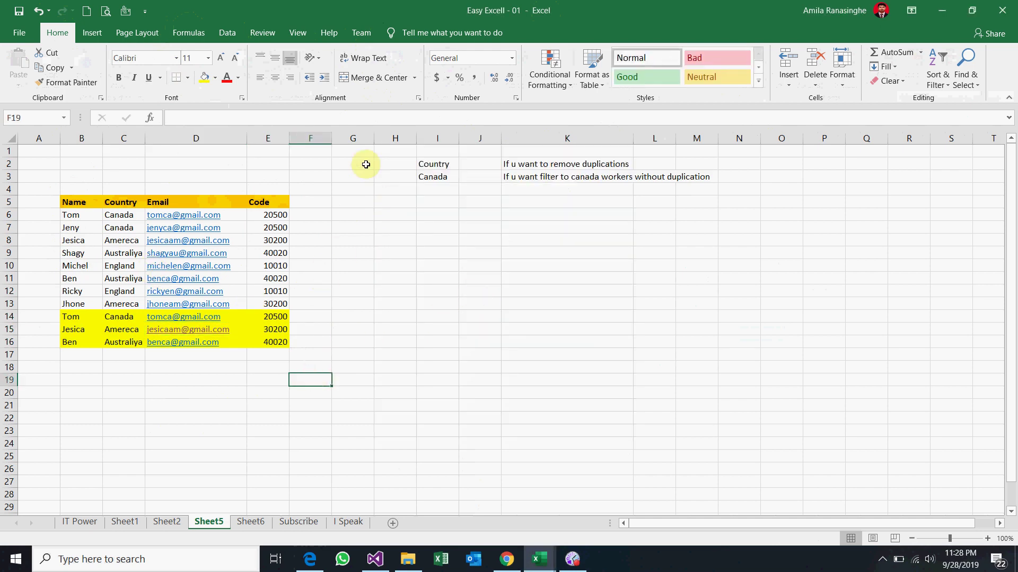
- Select the employee table B5:E16 and mark cell I5 as the output spot
drag(75, 201, 210, 271)
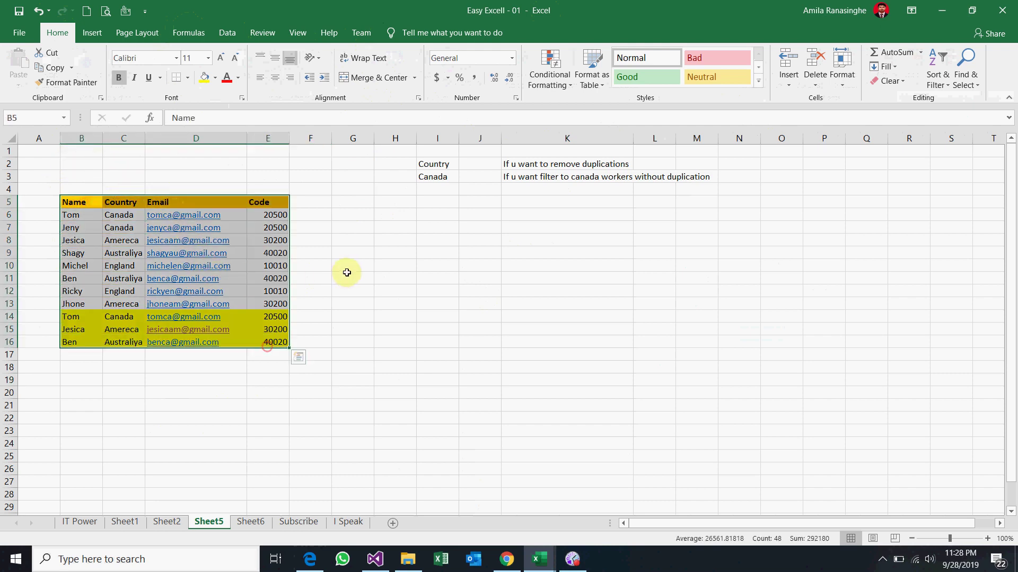
click(437, 342)
click(438, 202)
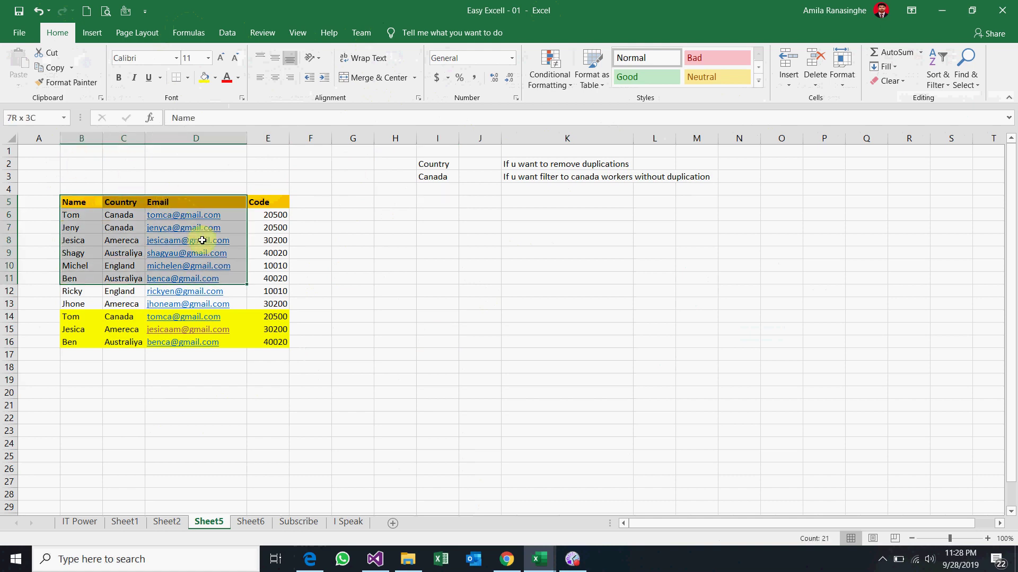
drag(74, 202, 270, 341)
click(429, 277)
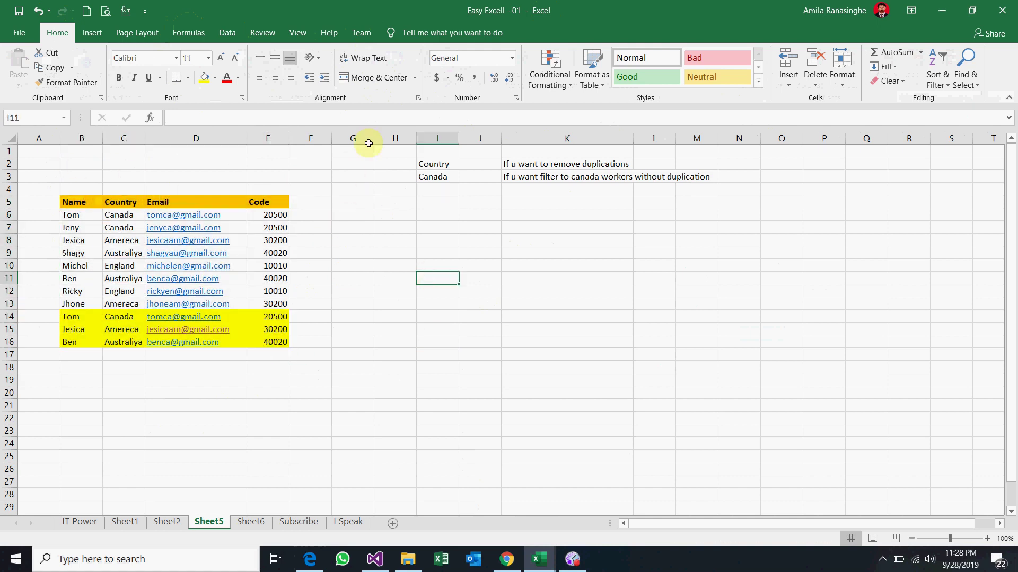
- Run Advanced Filter on B5:E16, no criteria, unique records only, copied to I5
click(226, 33)
click(464, 83)
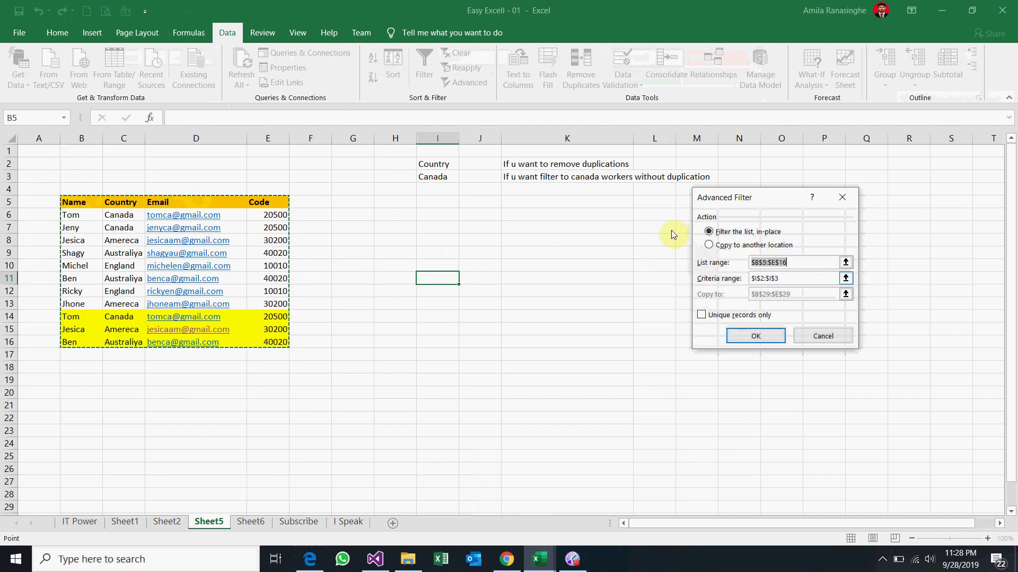
click(767, 277)
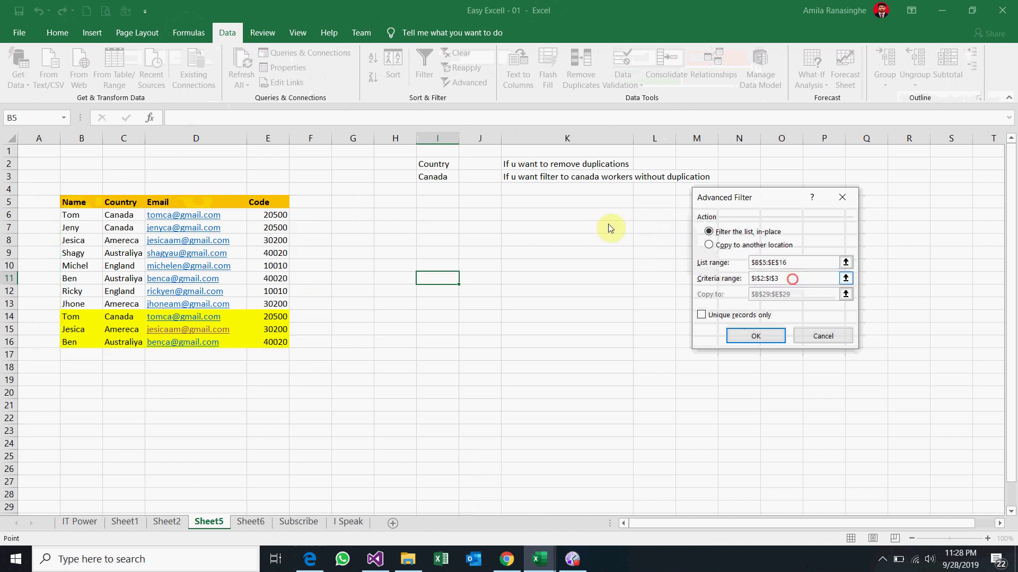
click(745, 279)
key(BackSpace)
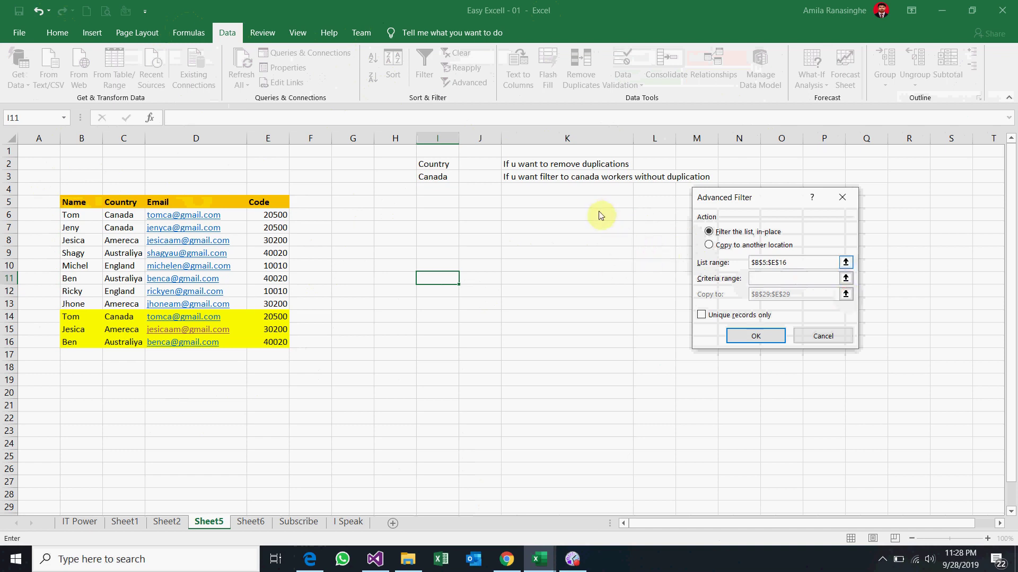
key(alt+o)
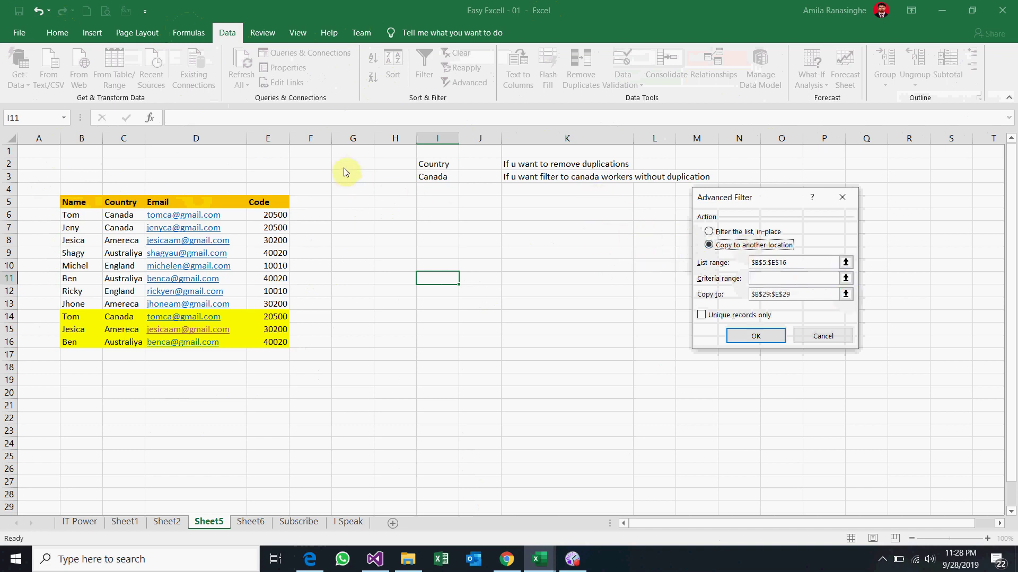
click(845, 294)
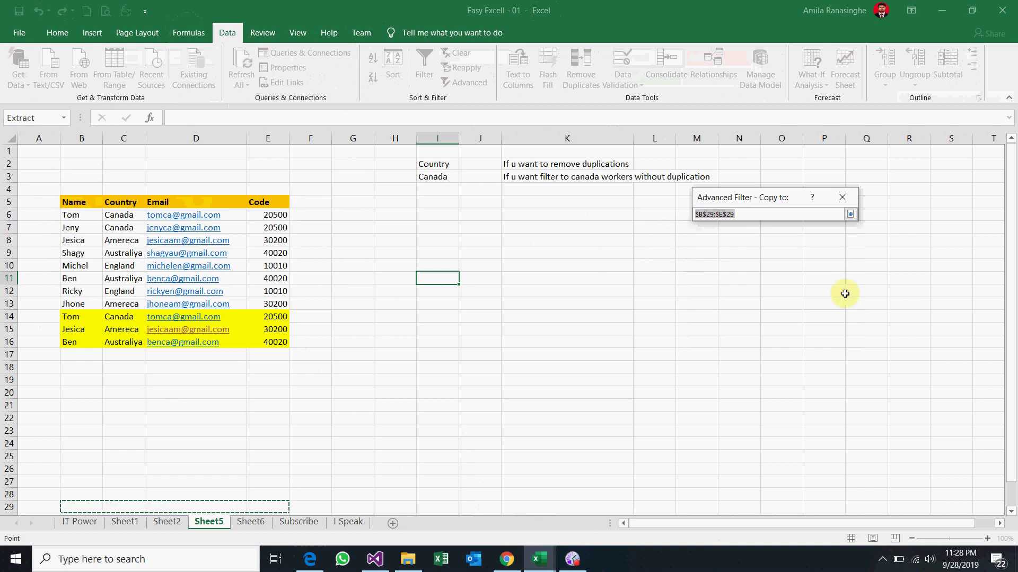
click(436, 200)
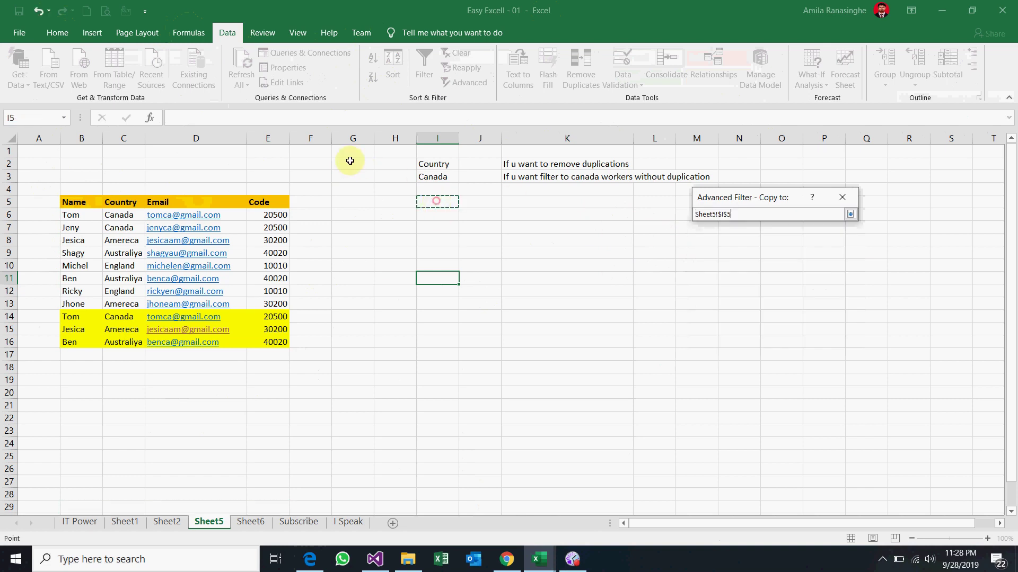
click(850, 214)
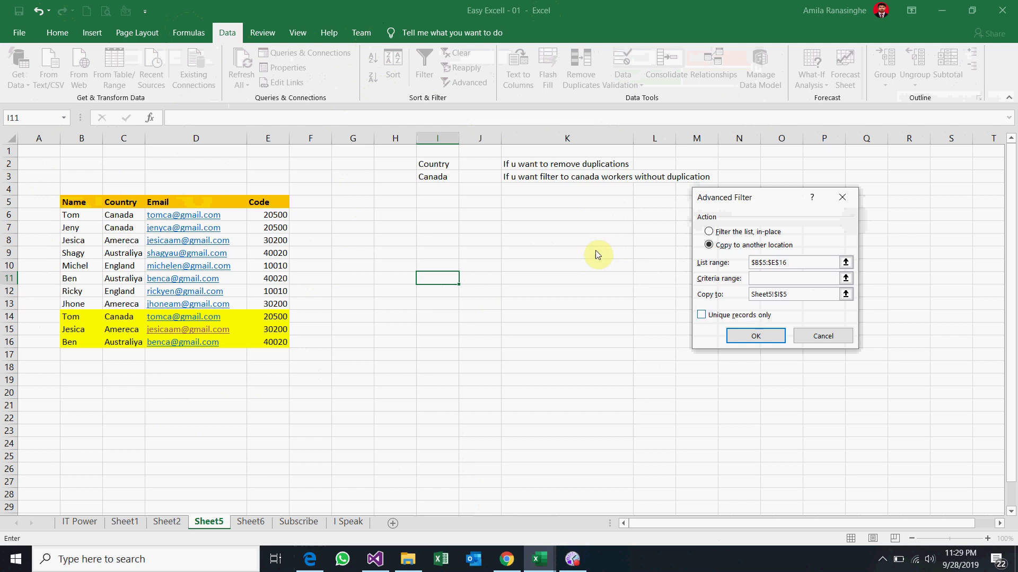
click(742, 315)
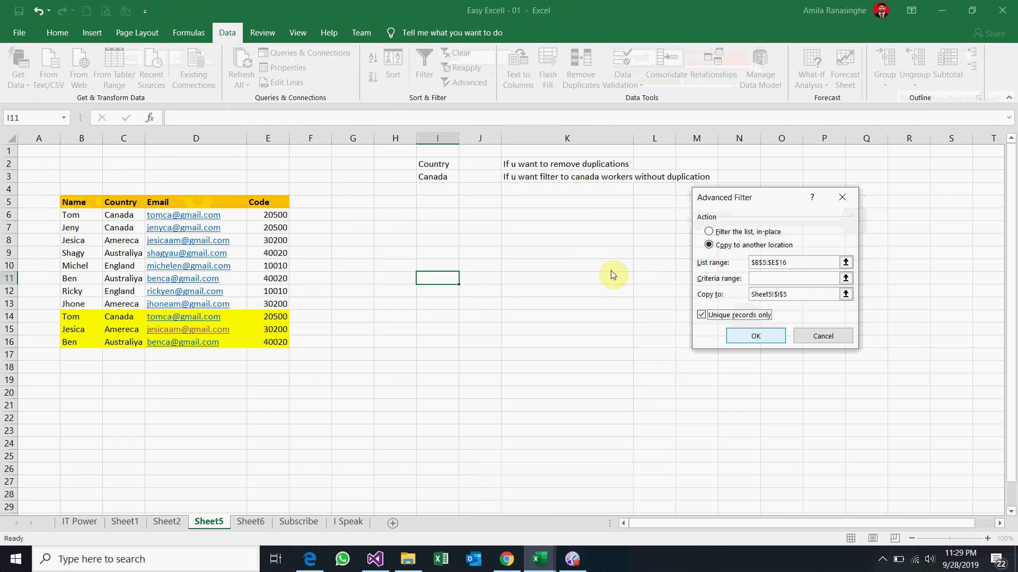
click(756, 336)
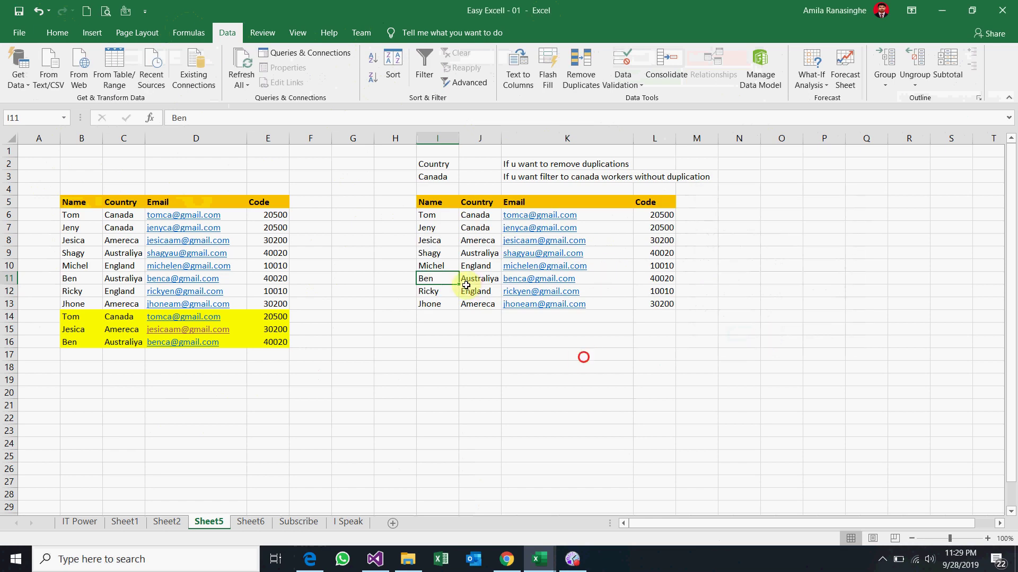
click(583, 358)
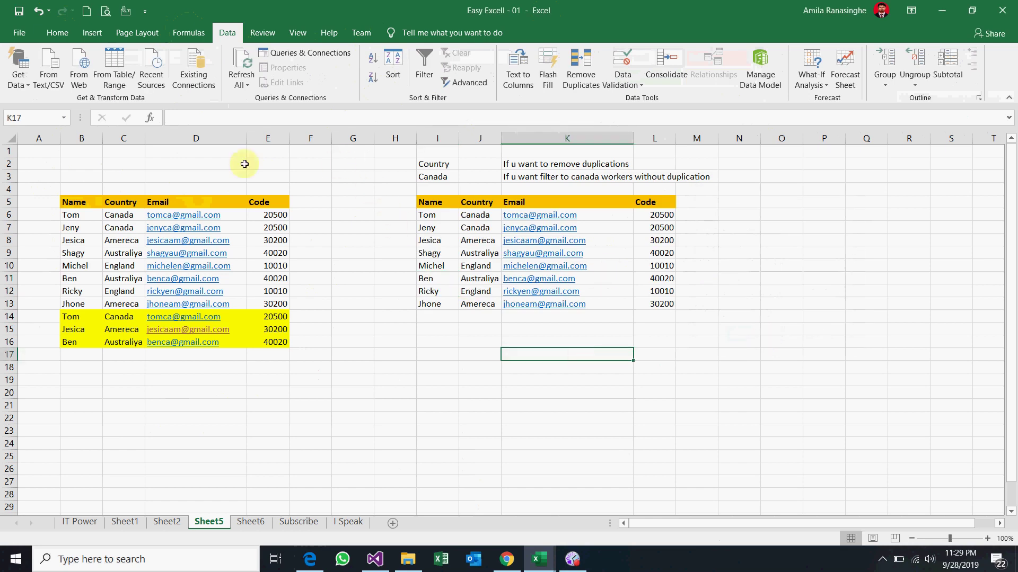
click(431, 204)
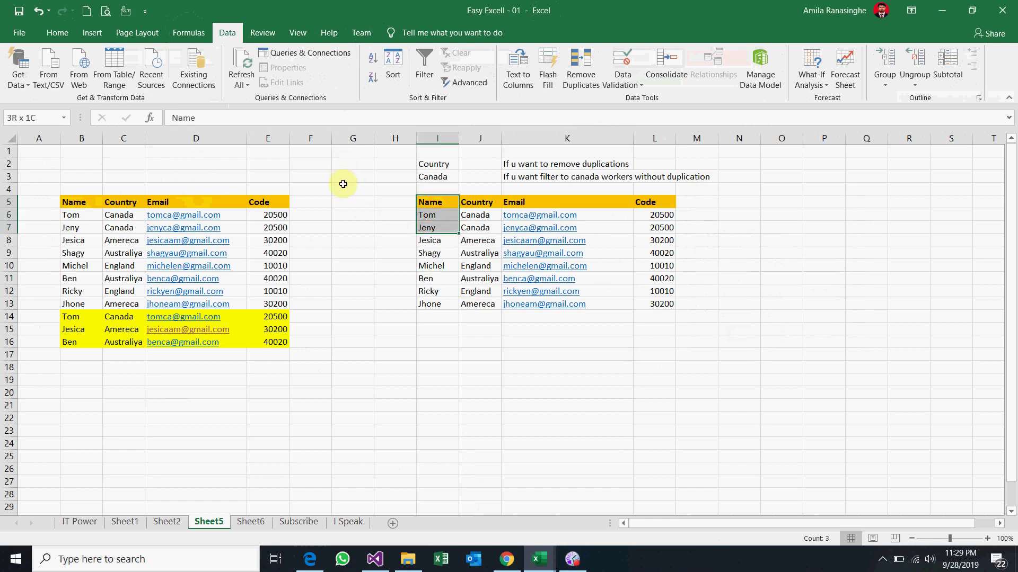
drag(431, 204, 434, 301)
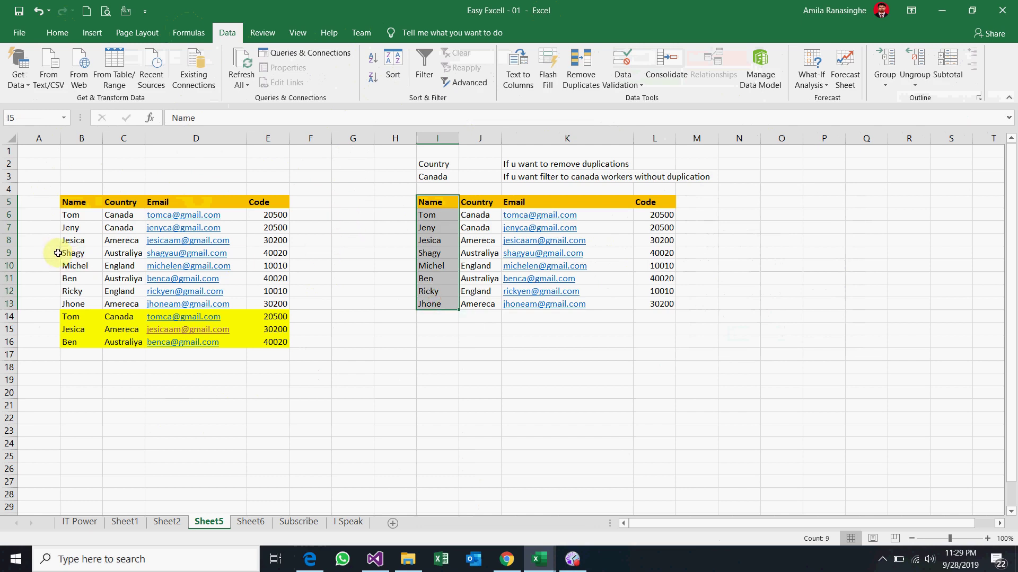
drag(70, 316, 395, 342)
drag(410, 278, 659, 342)
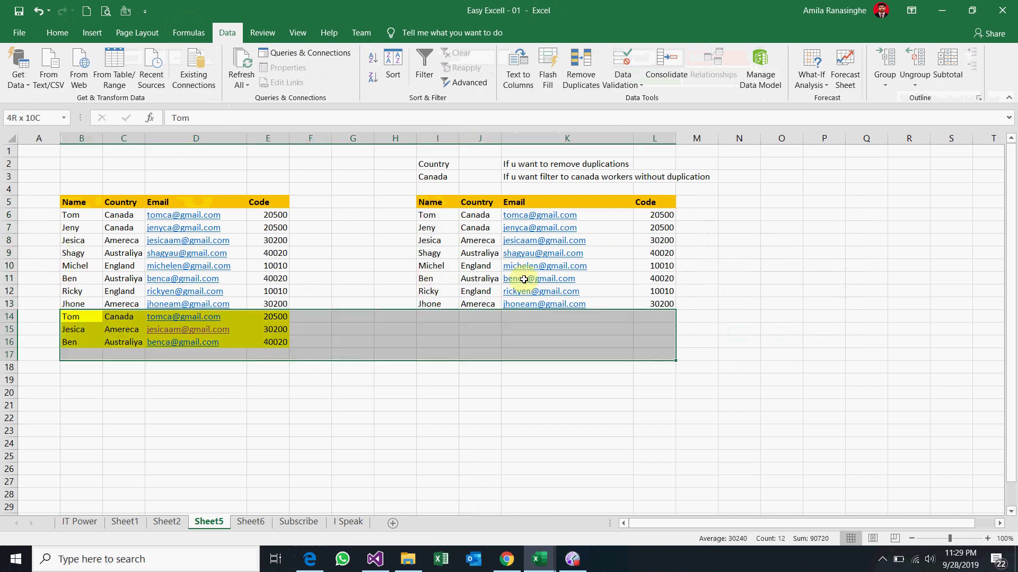
click(660, 340)
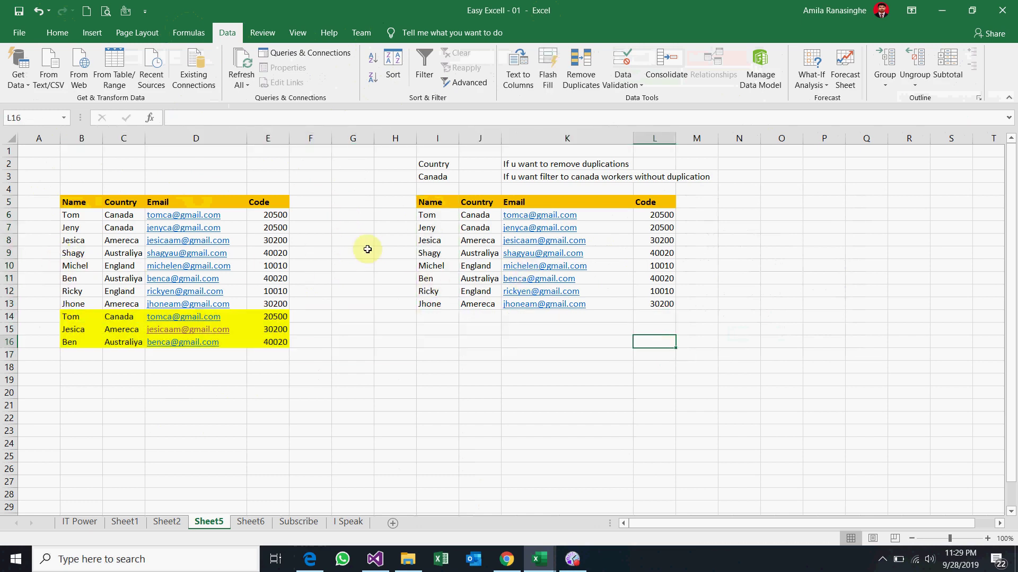
drag(432, 315, 657, 342)
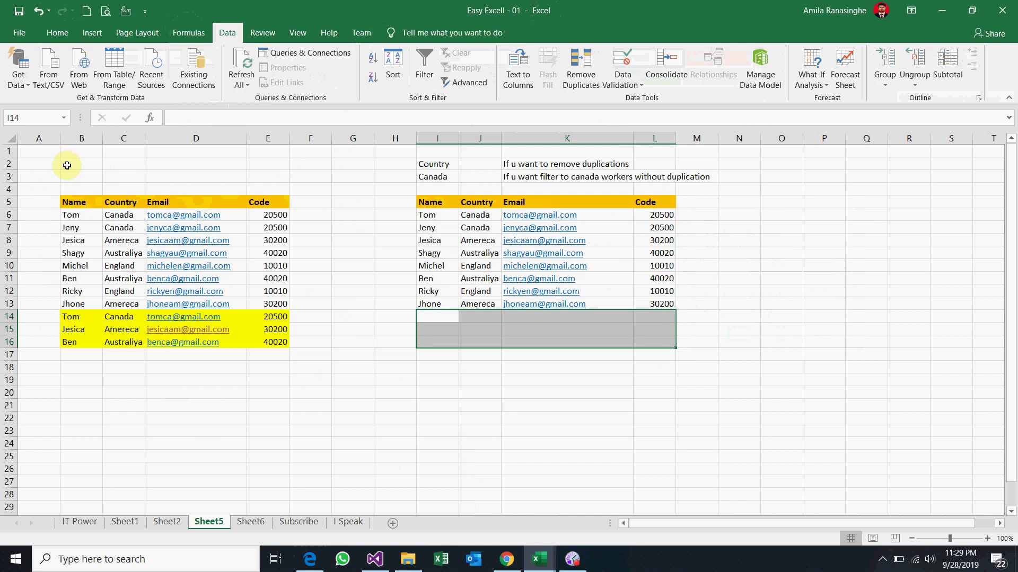
mouse_move(75, 201)
mouse_down()
mouse_move(106, 177)
mouse_move(268, 340)
mouse_up()
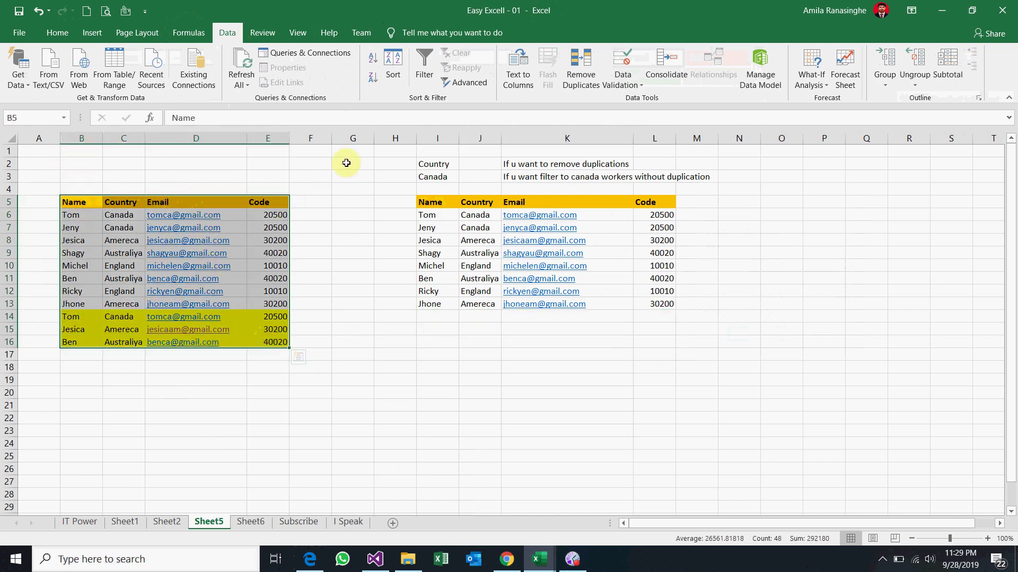
drag(432, 203, 509, 228)
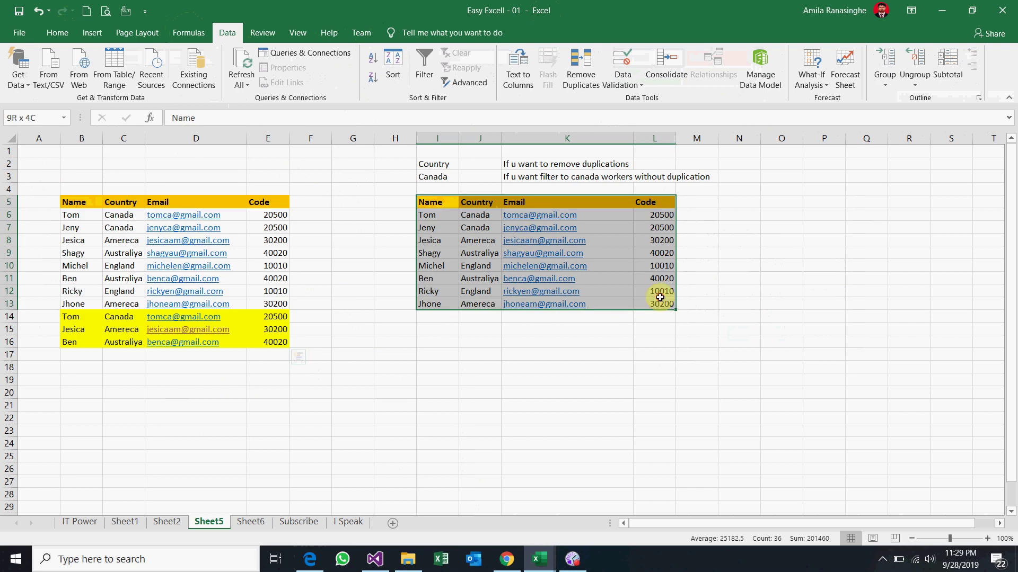
click(654, 341)
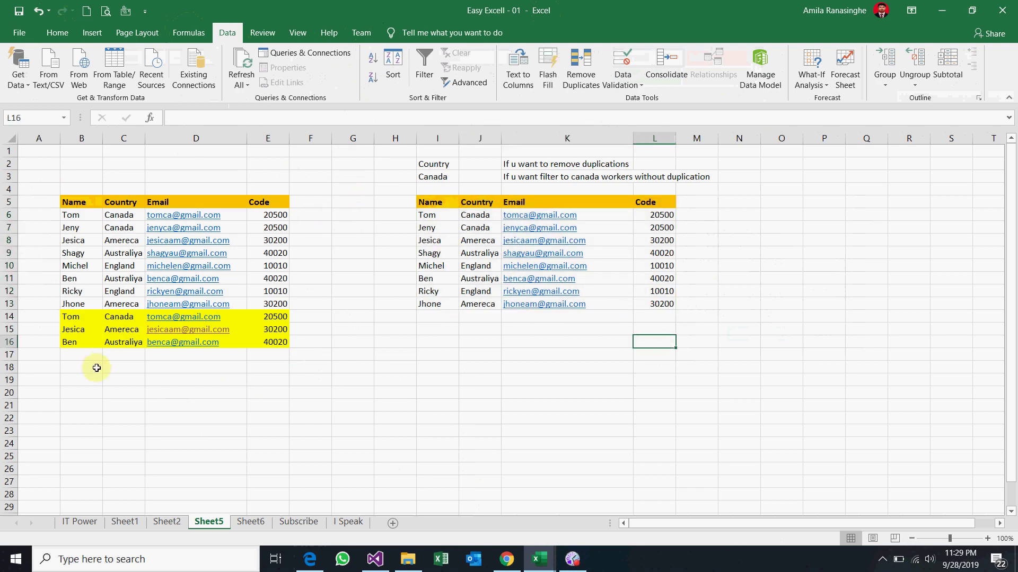
drag(77, 200, 122, 215)
mouse_move(107, 175)
mouse_down()
mouse_move(217, 261)
mouse_move(218, 343)
mouse_up()
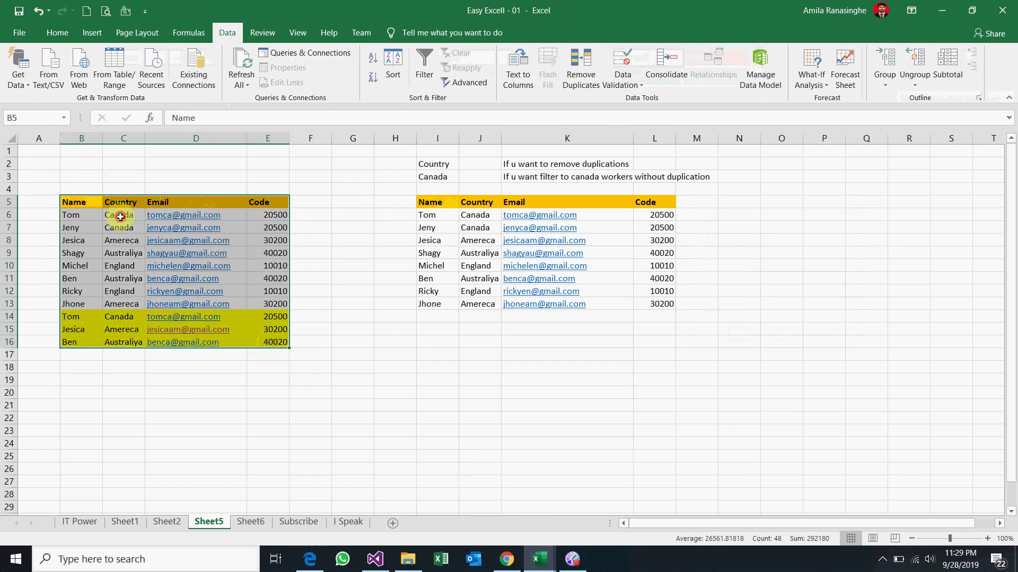
drag(119, 214, 119, 228)
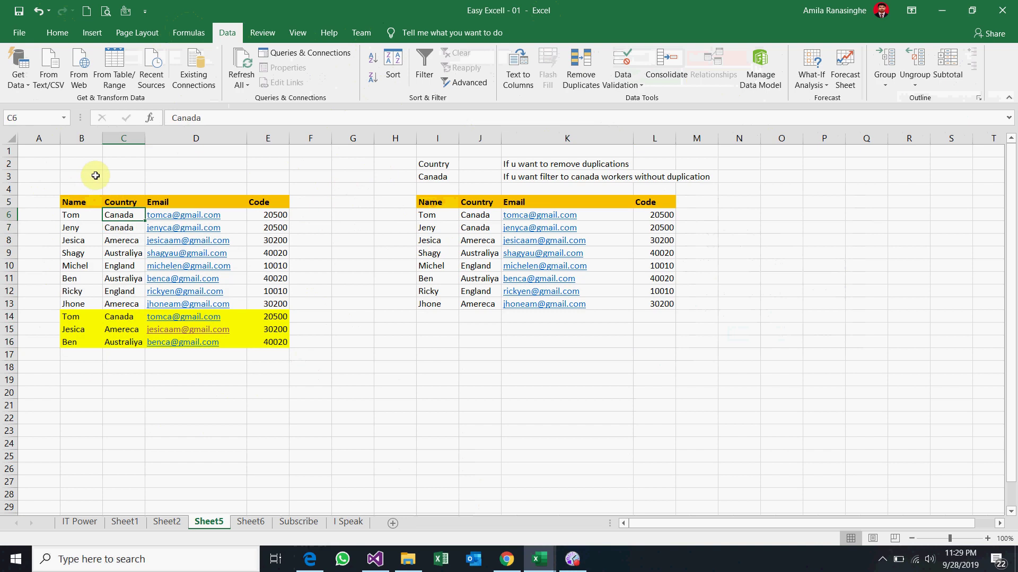
key(shift+Down)
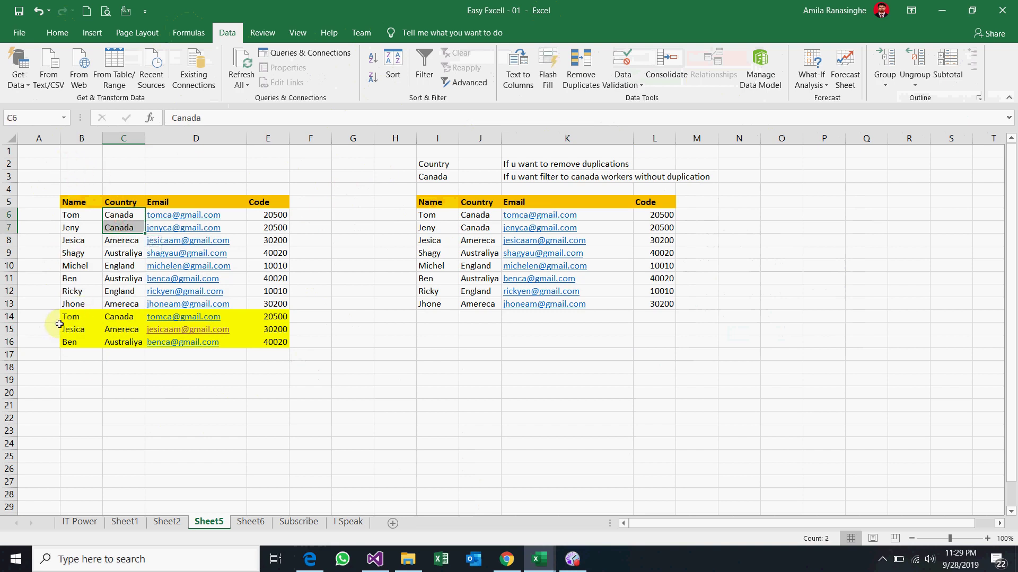
mouse_move(80, 201)
mouse_down()
mouse_move(221, 221)
mouse_move(276, 339)
mouse_up()
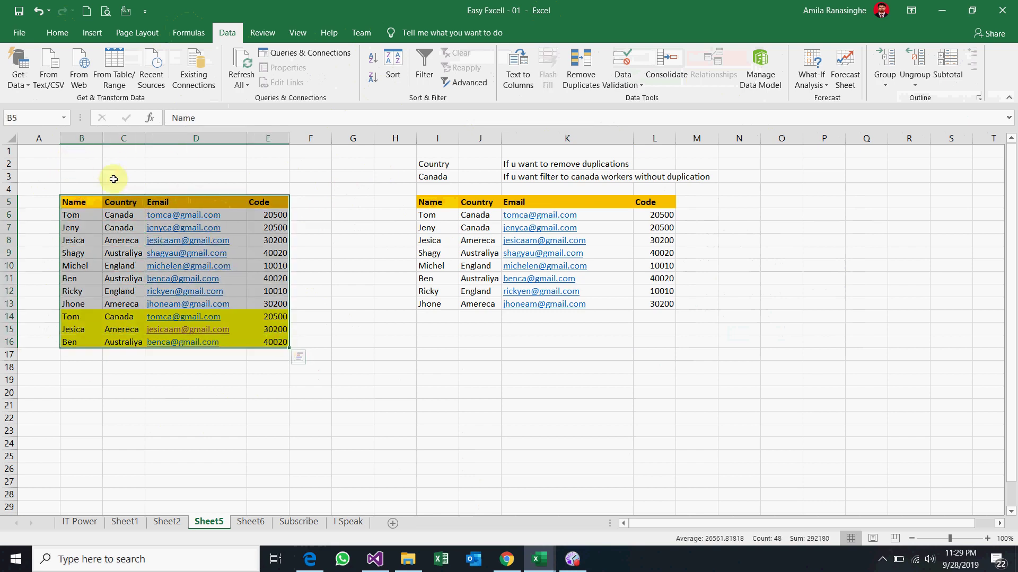
drag(122, 215, 132, 222)
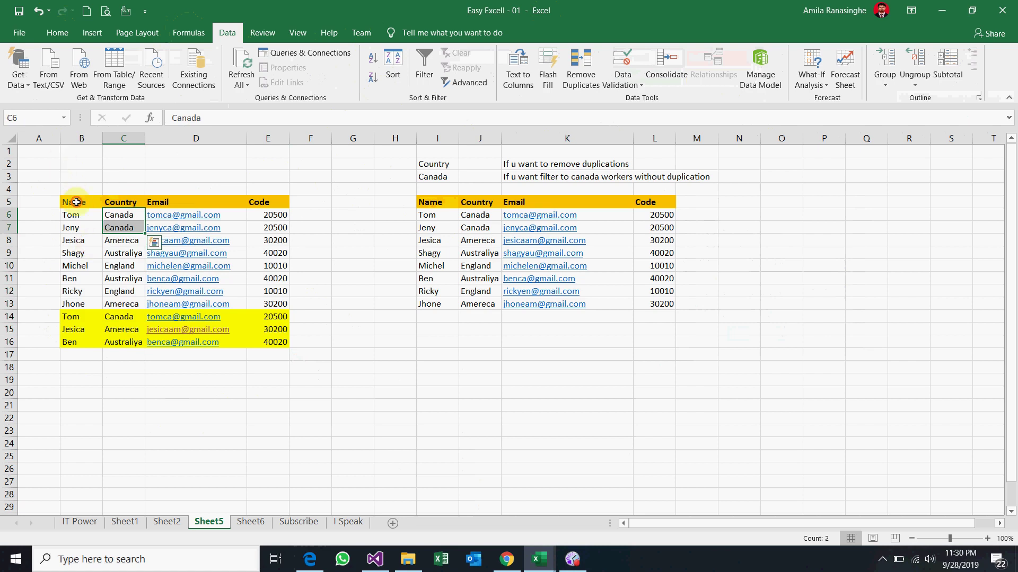
drag(76, 202, 276, 338)
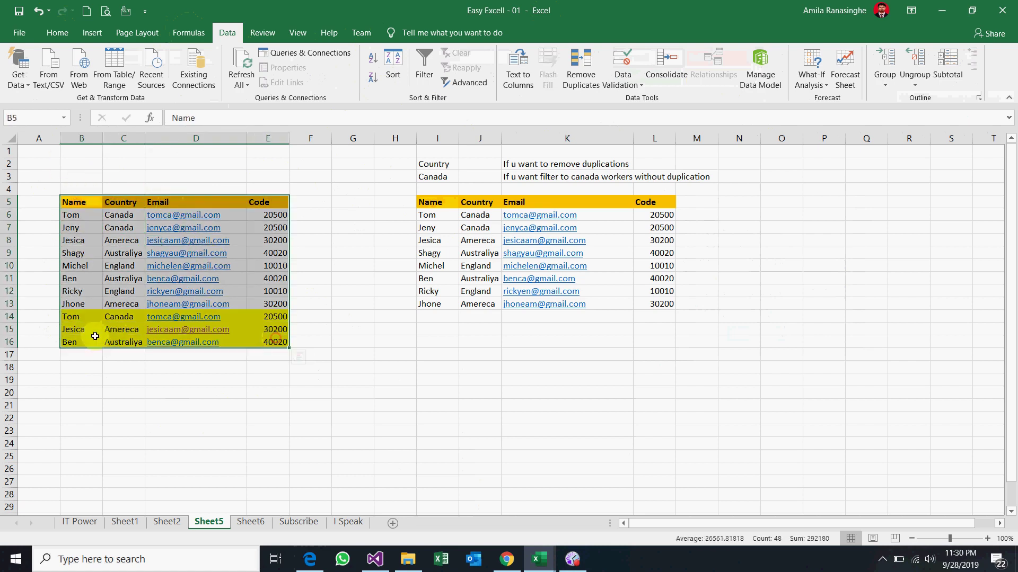
click(84, 391)
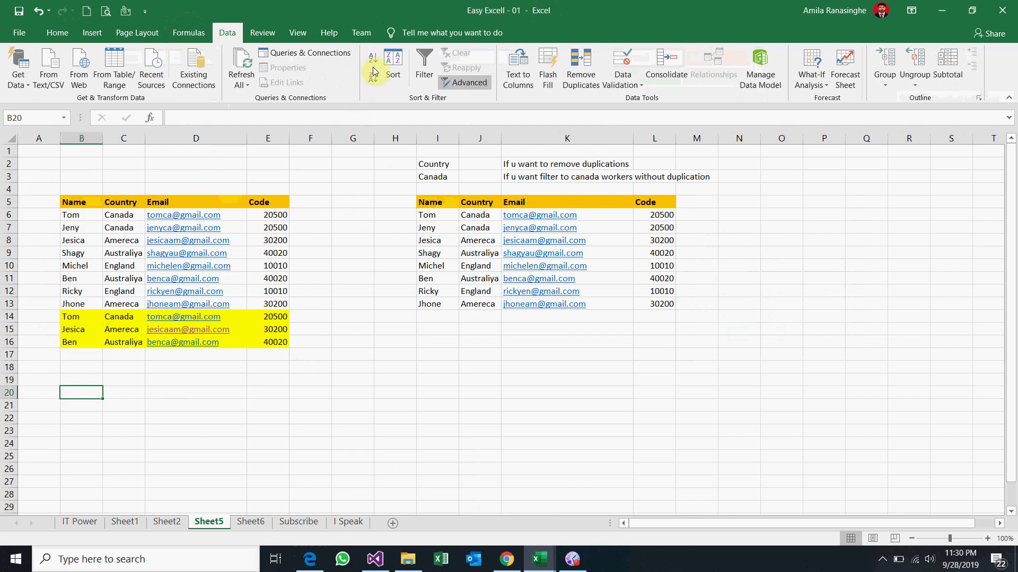
- Run Advanced Filter with criteria I2:I3 (Country = Canada), unique records only, copied to B19
click(465, 83)
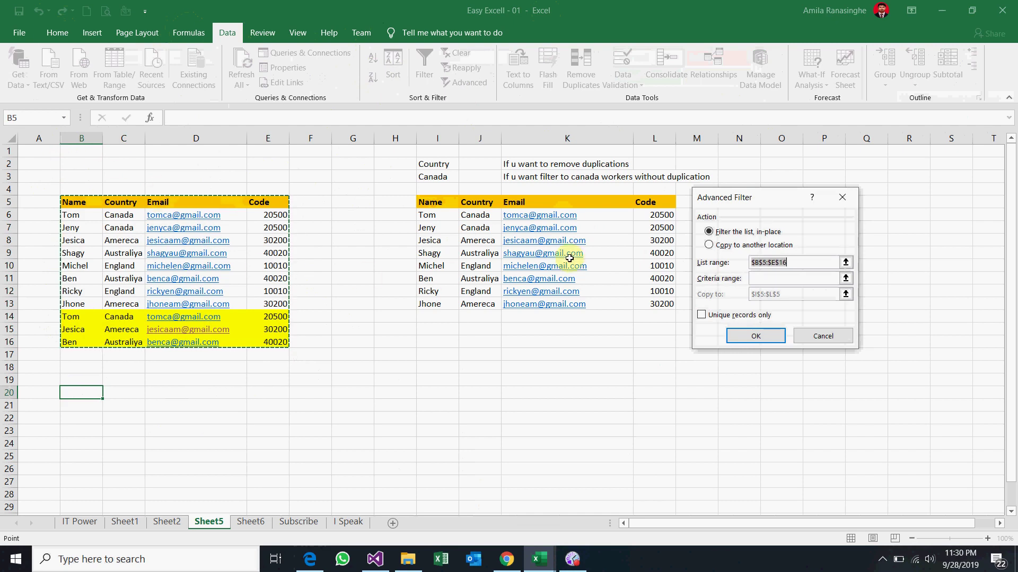
click(846, 278)
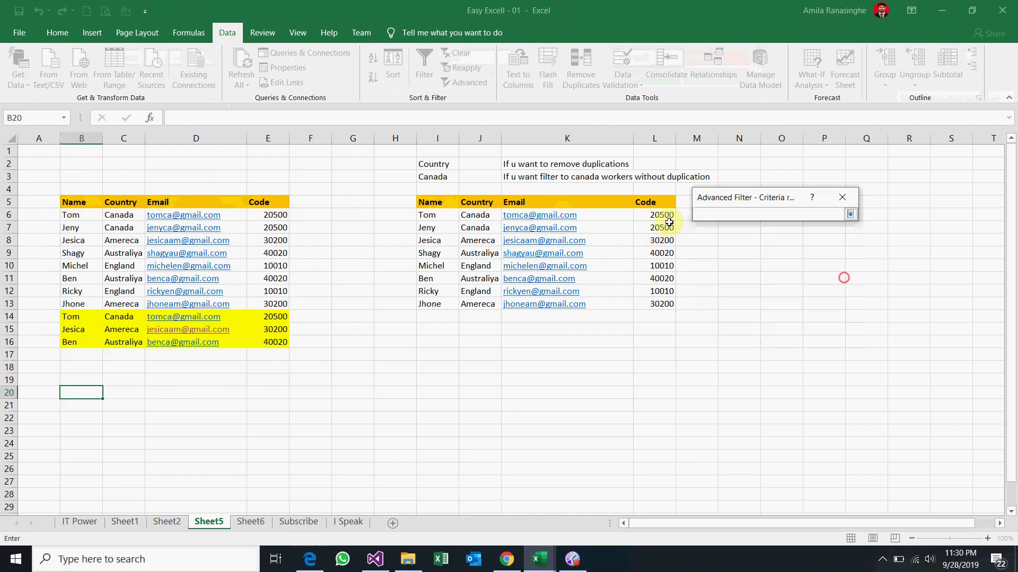
click(434, 163)
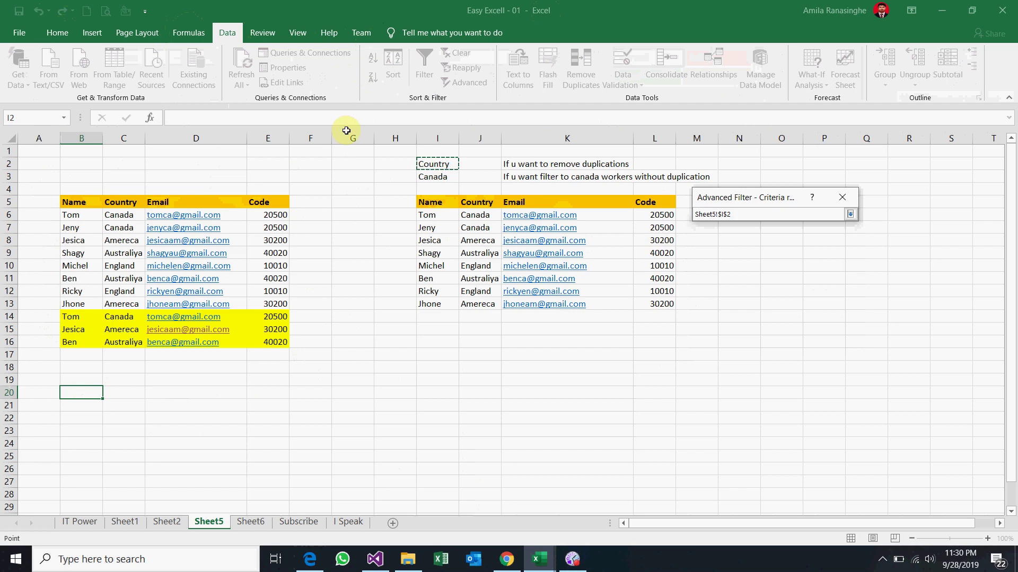
drag(434, 164, 434, 176)
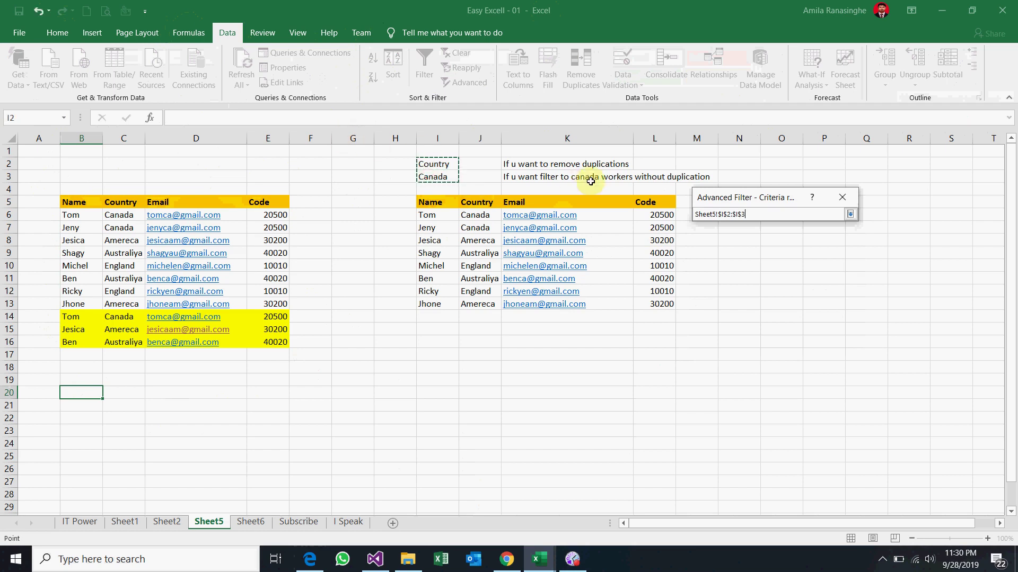
click(849, 214)
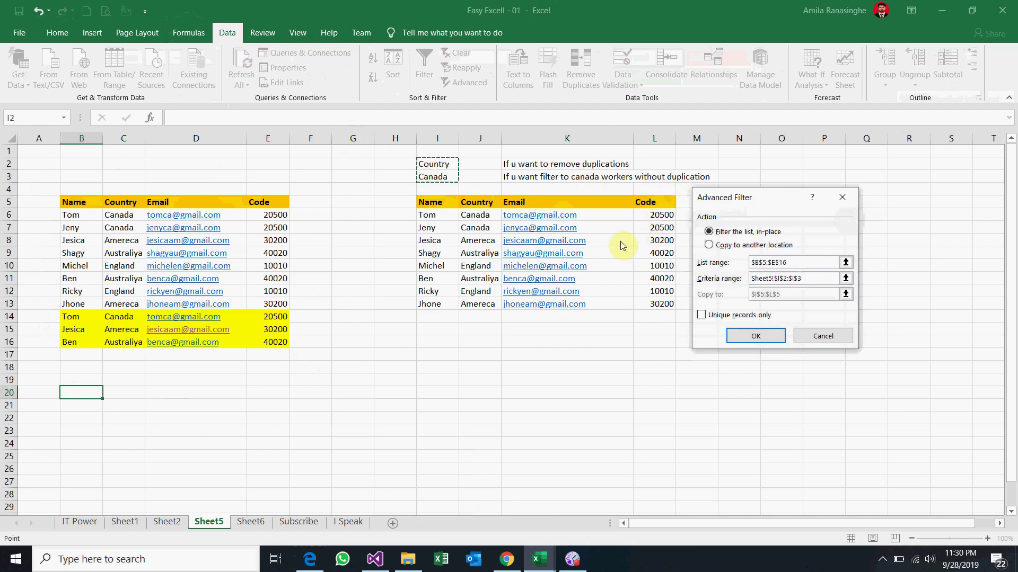
click(737, 245)
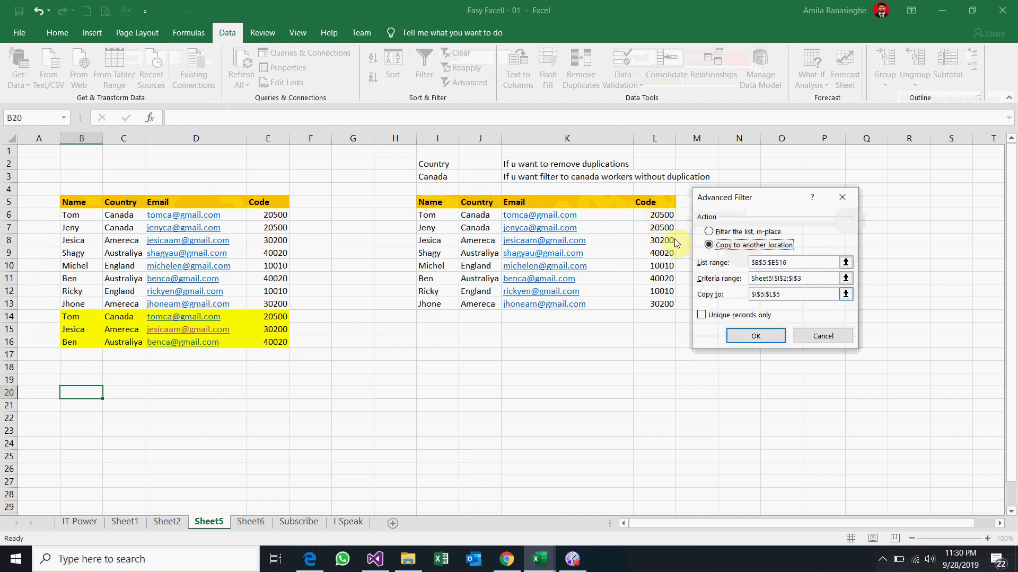
click(845, 295)
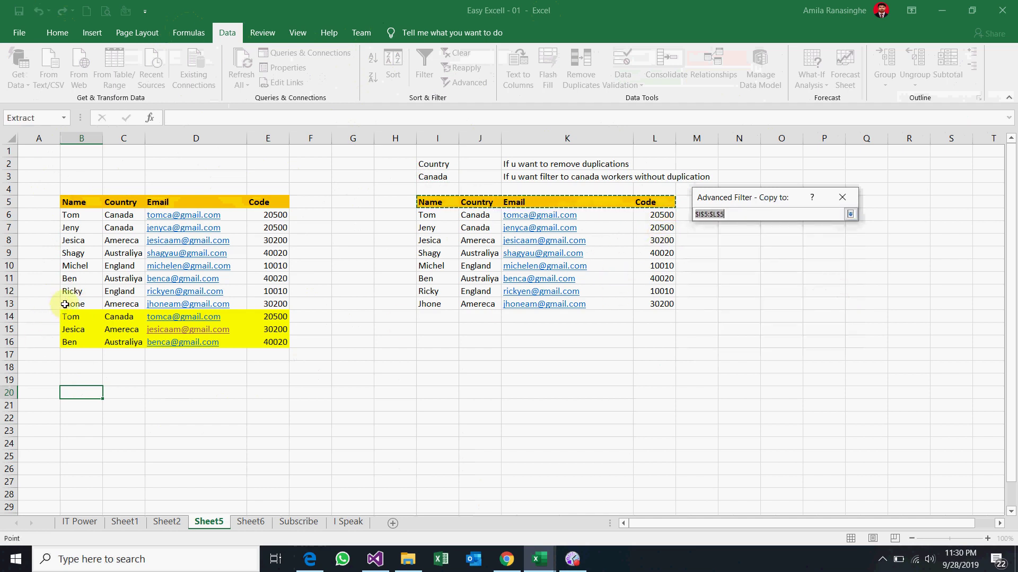
click(80, 381)
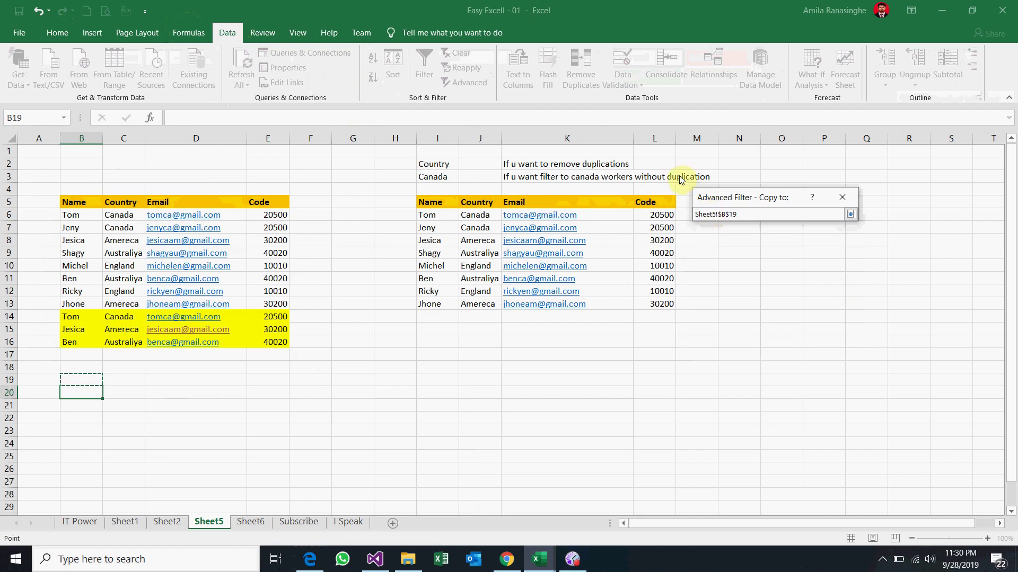
click(850, 215)
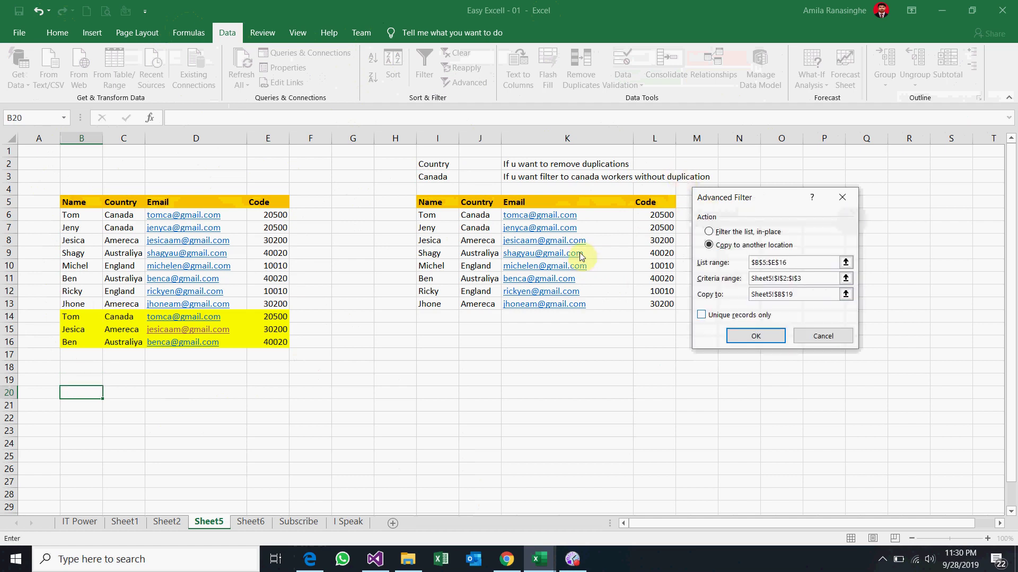
click(701, 315)
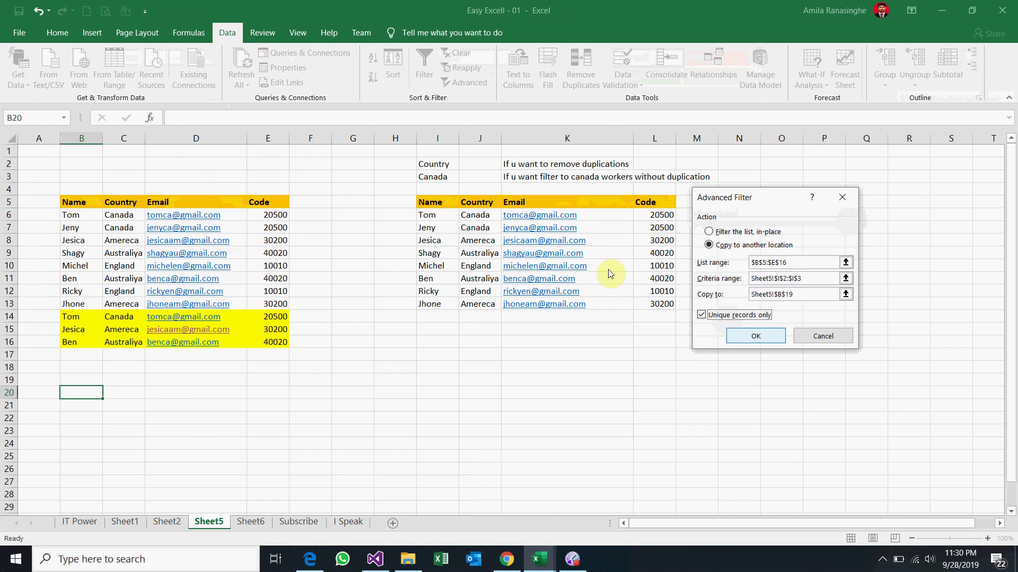
click(755, 336)
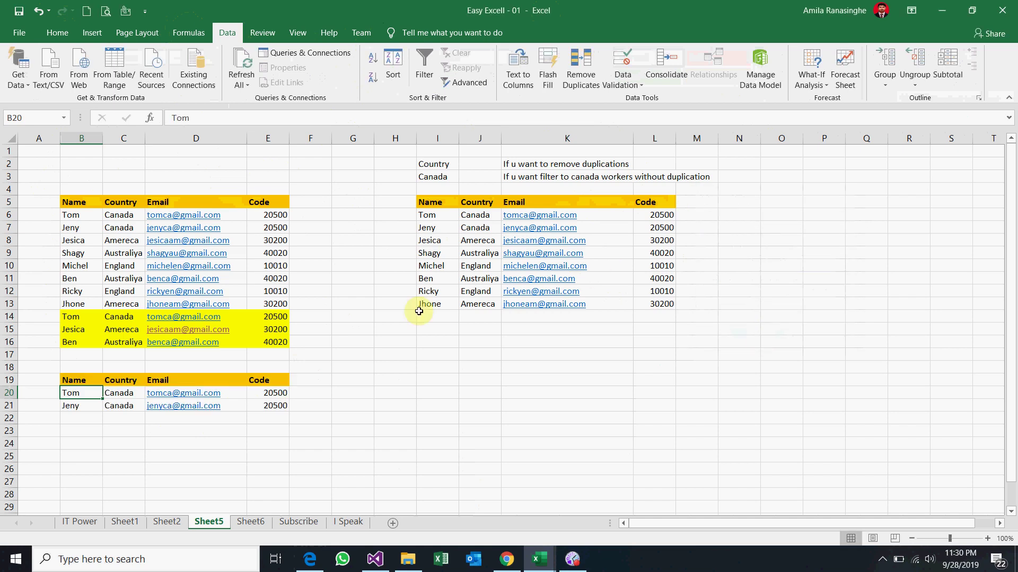
- Review the copied Tom and Jeny rows in B19:E21, then switch to the Subscribe sheet
click(522, 390)
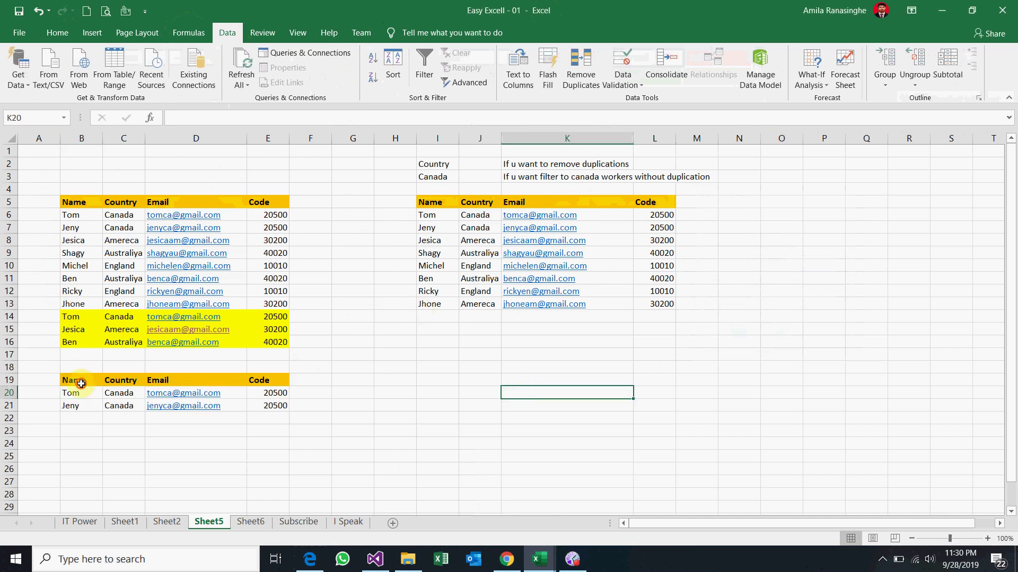
drag(75, 380, 328, 407)
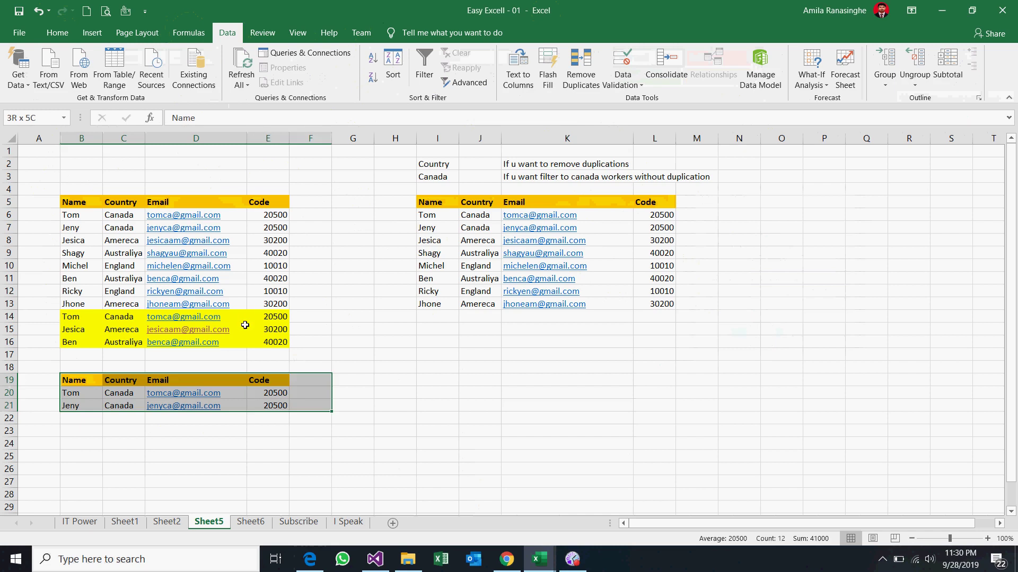
click(175, 455)
drag(75, 394, 276, 406)
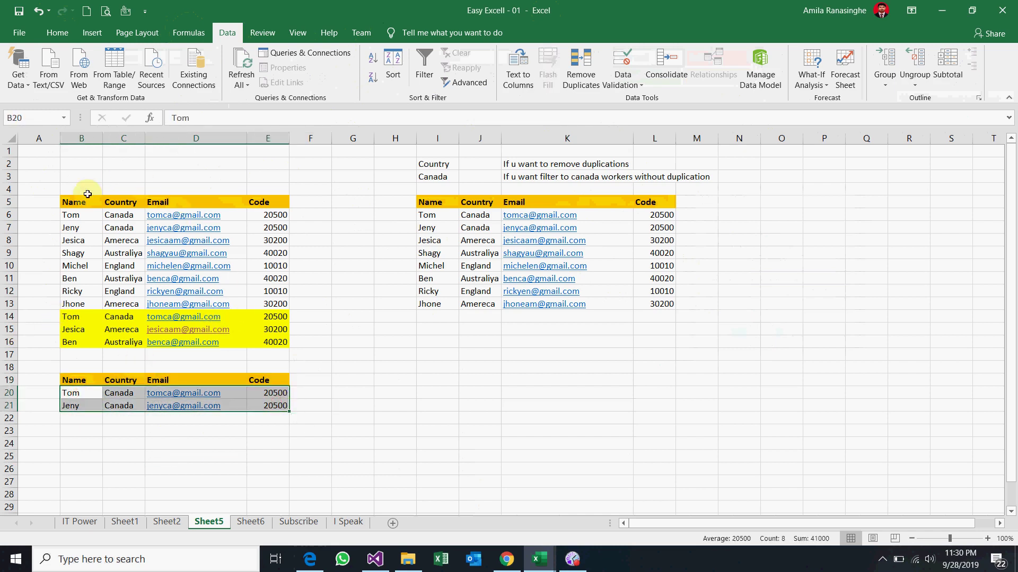
key(ctrl+v)
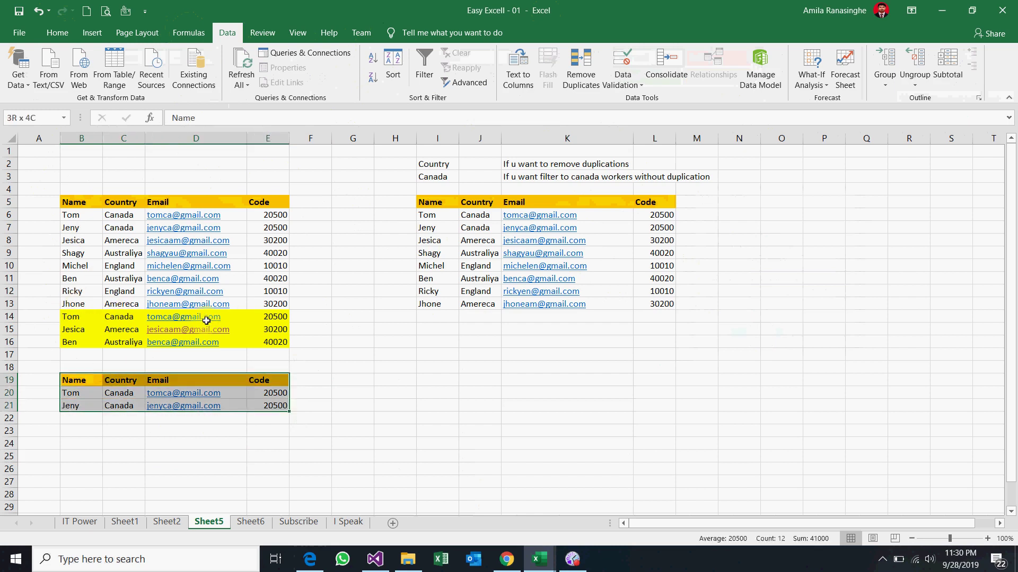
click(342, 407)
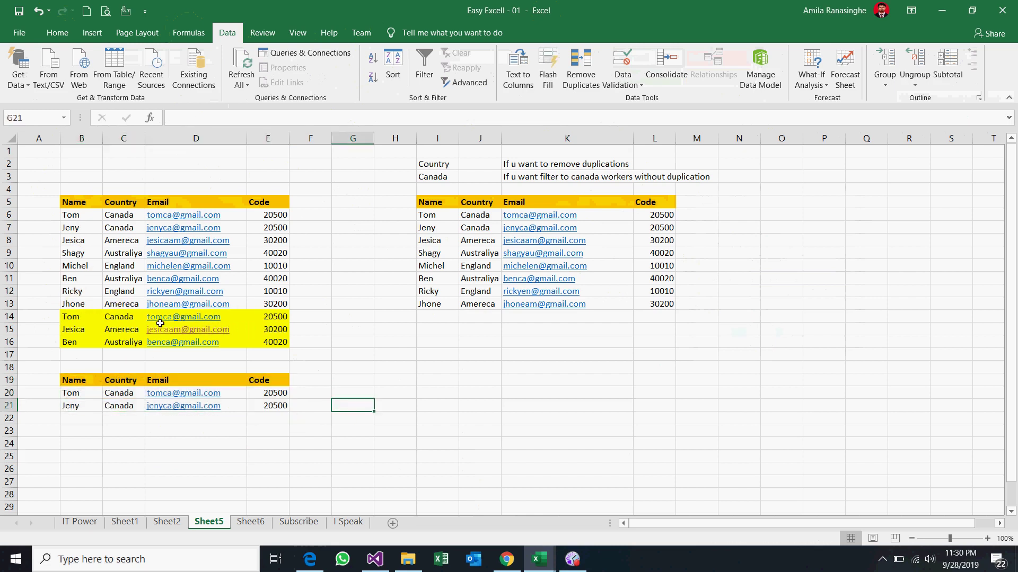
drag(74, 380, 271, 405)
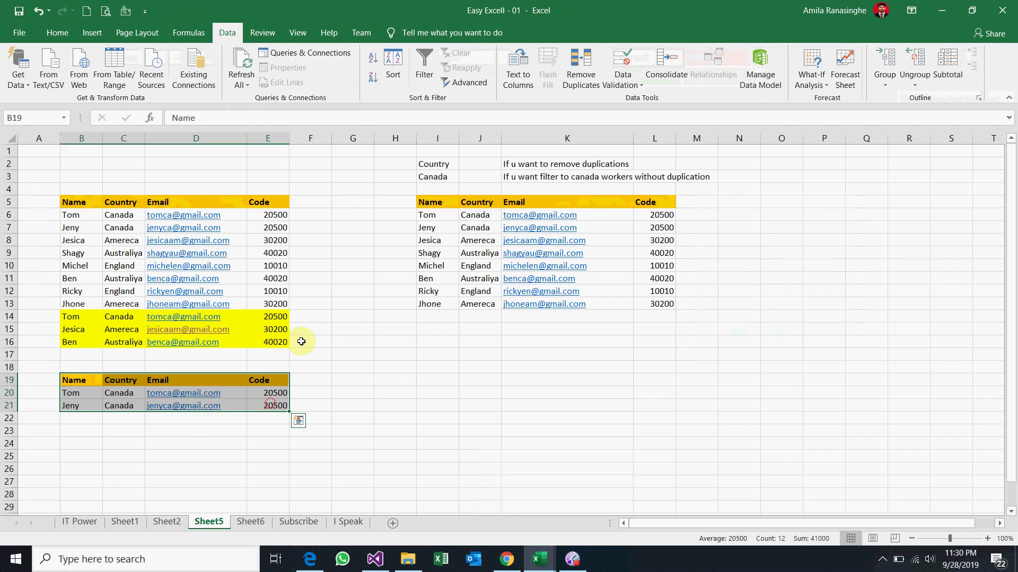
click(378, 427)
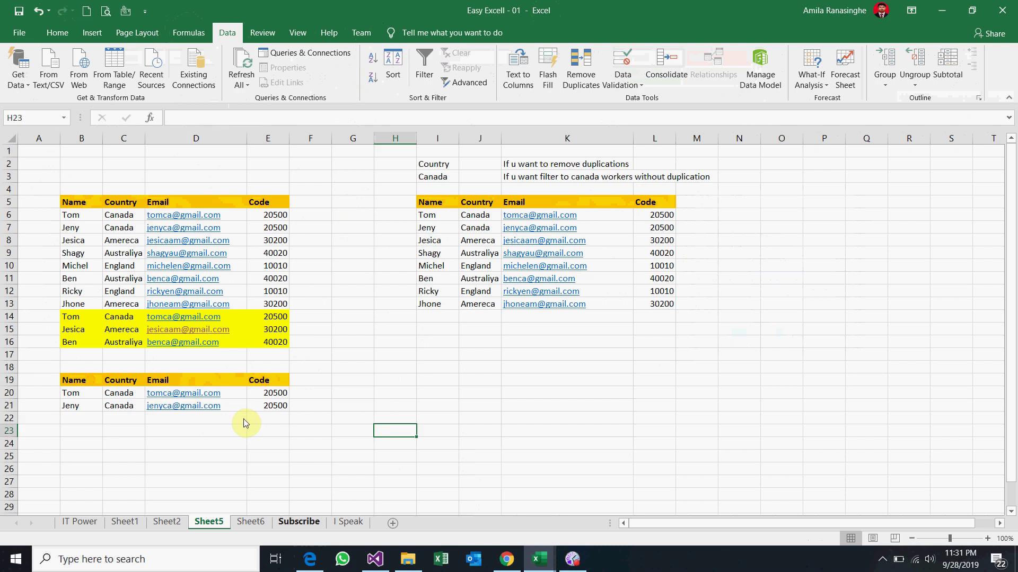
click(300, 521)
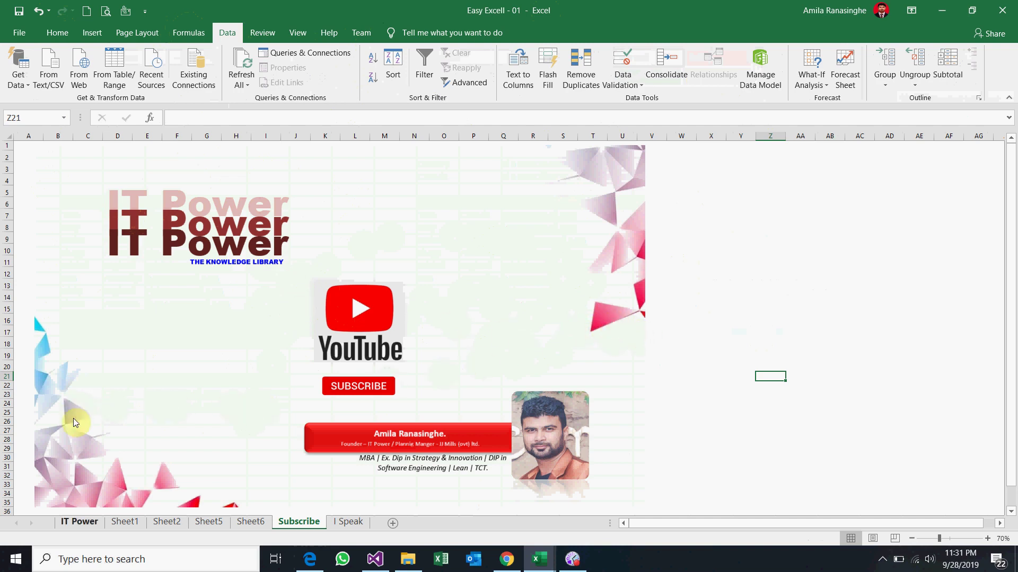
- Switch to the IT Power sheet and bring up the Home ribbon commands
click(84, 522)
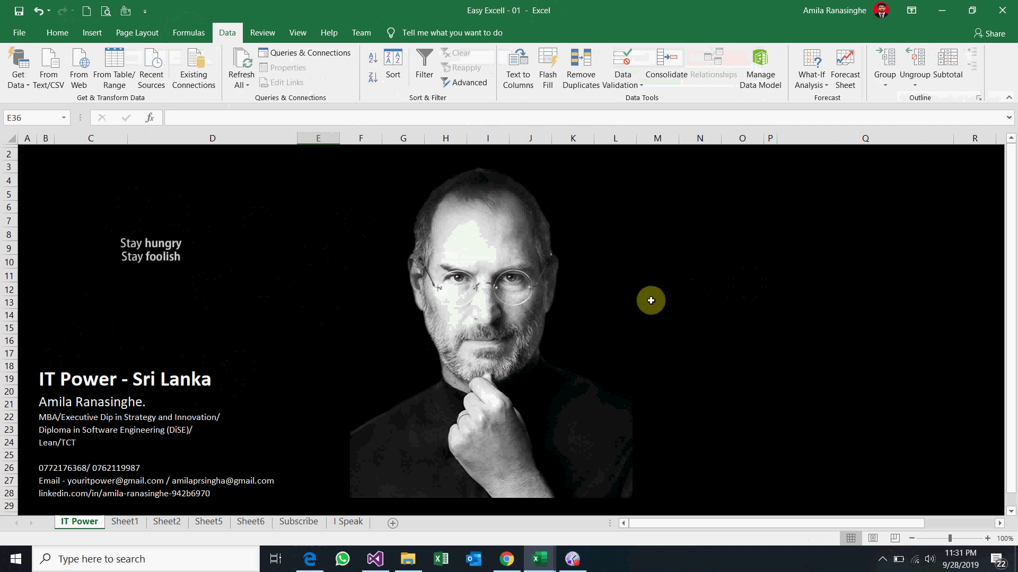
click(52, 30)
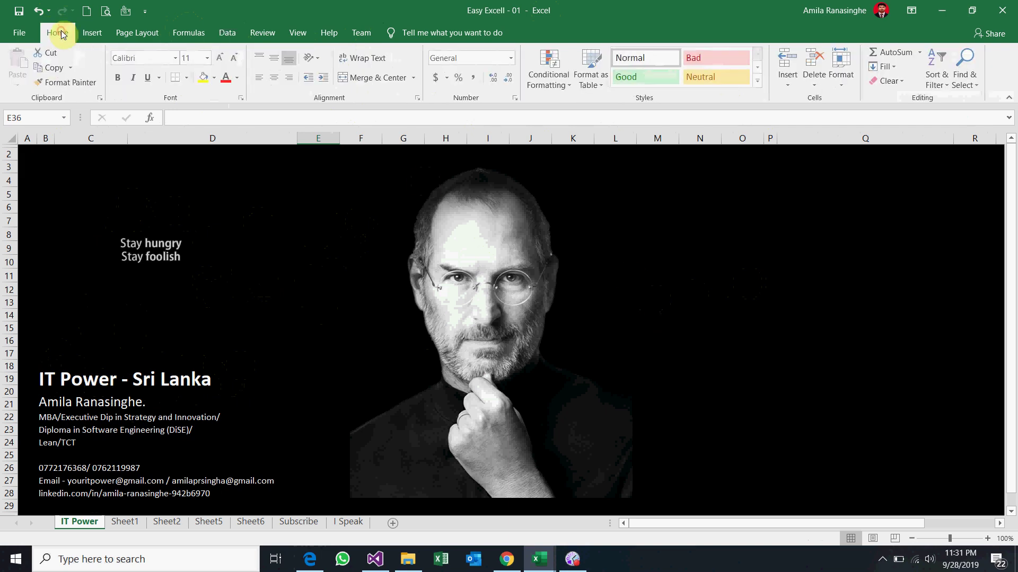